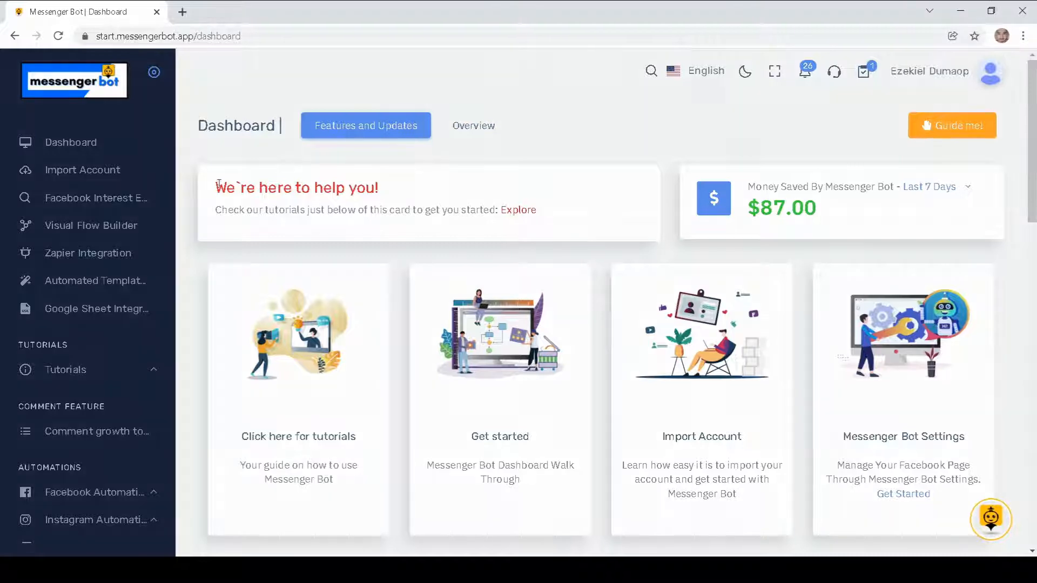
Open Image Editor N1 and look over its tools and start options
scroll(131, 171, down, 10)
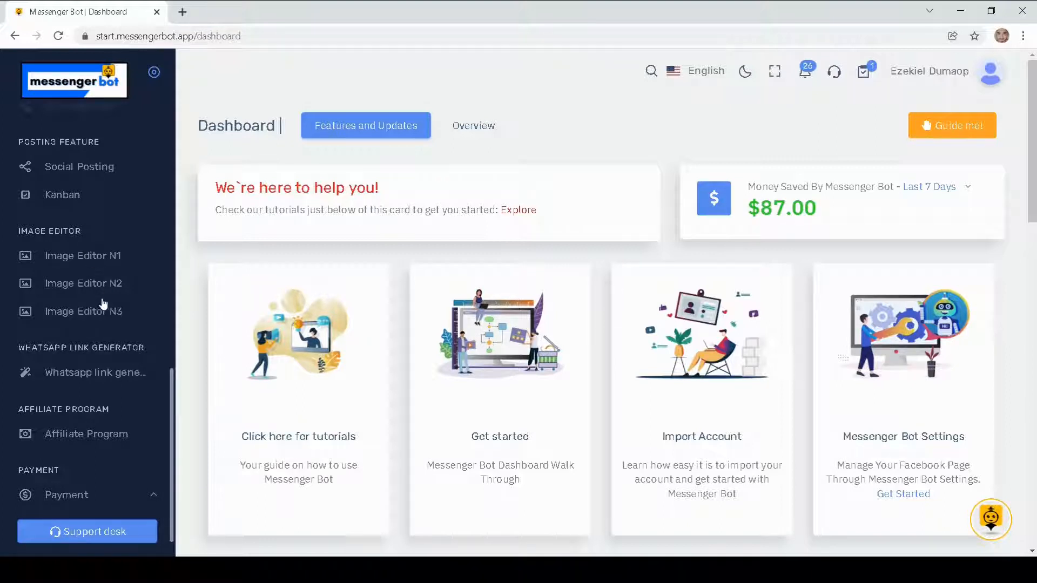
click(93, 264)
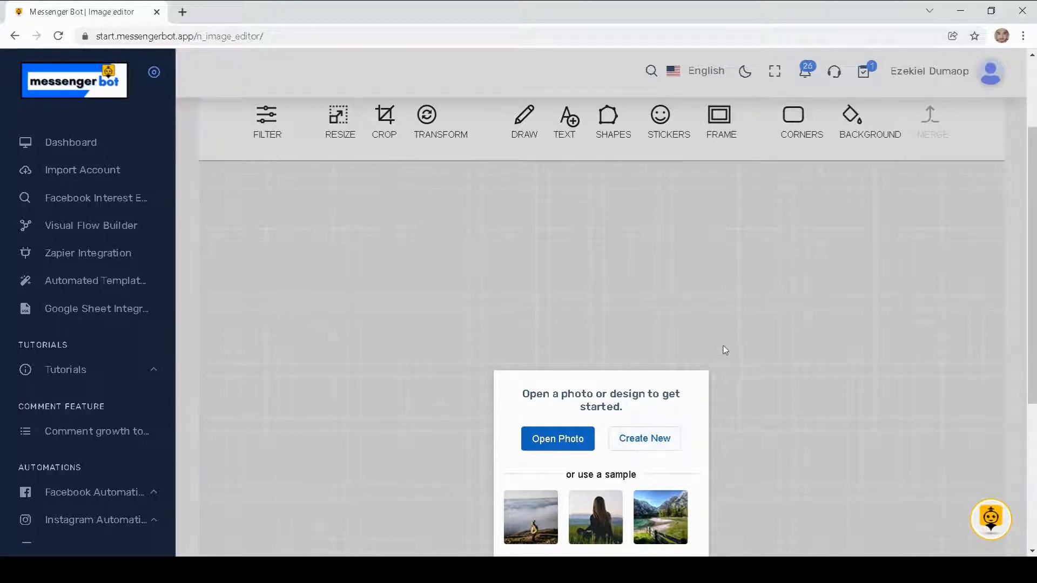
scroll(739, 269, up, 2)
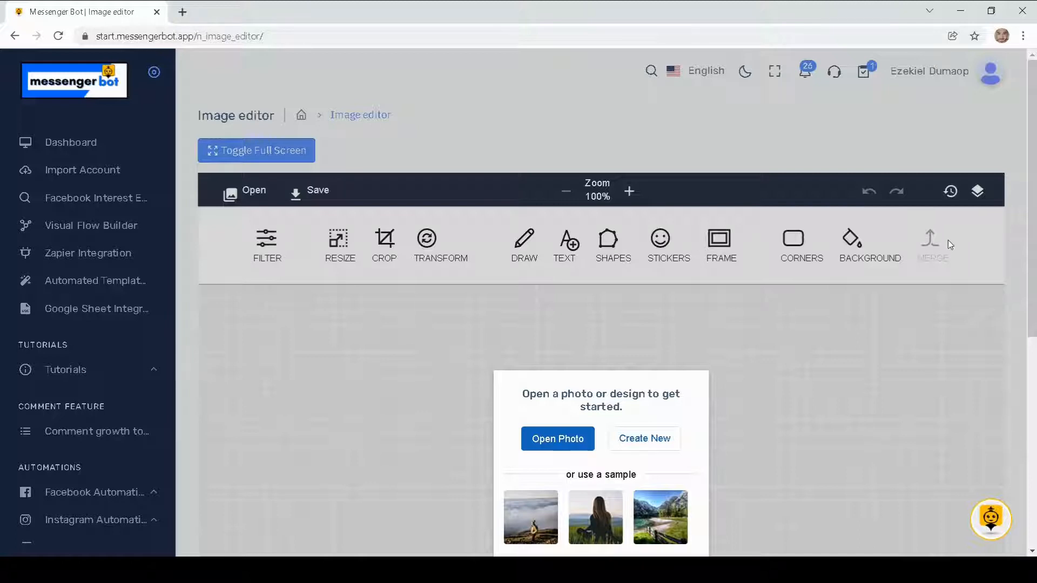
scroll(516, 321, down, 2)
scroll(516, 322, up, 2)
Create a new blank design with a width of 800 and a height of 600
click(648, 449)
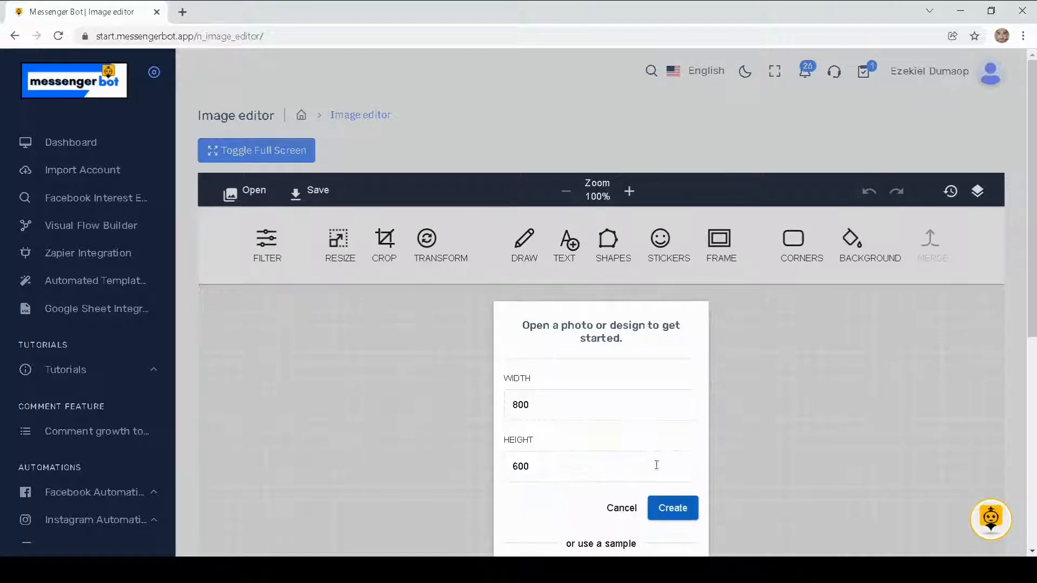
scroll(459, 432, down, 2)
scroll(416, 409, up, 2)
click(672, 507)
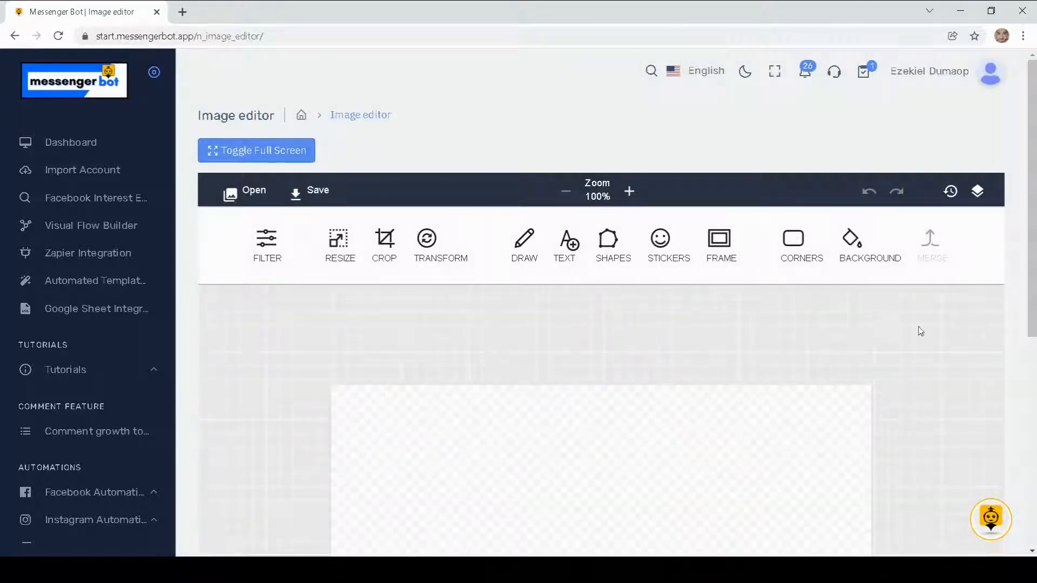
scroll(939, 327, down, 5)
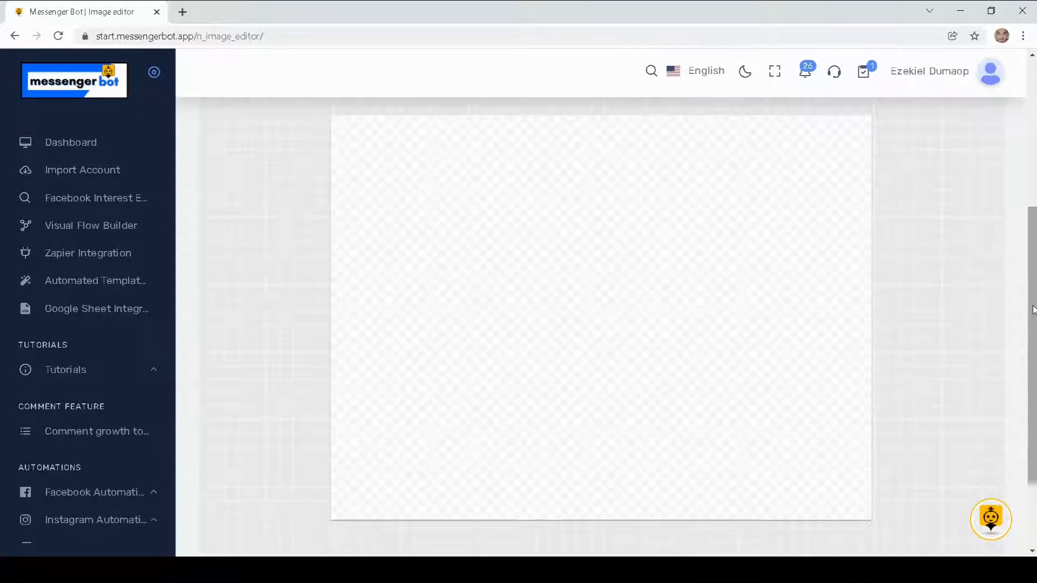
drag(1033, 311, 1033, 230)
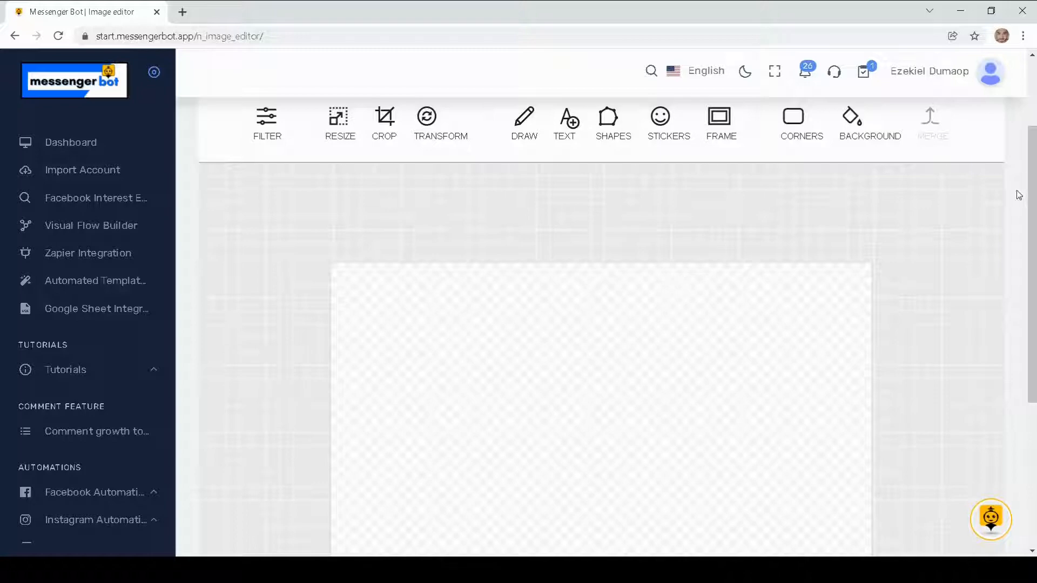
drag(1032, 218, 1034, 297)
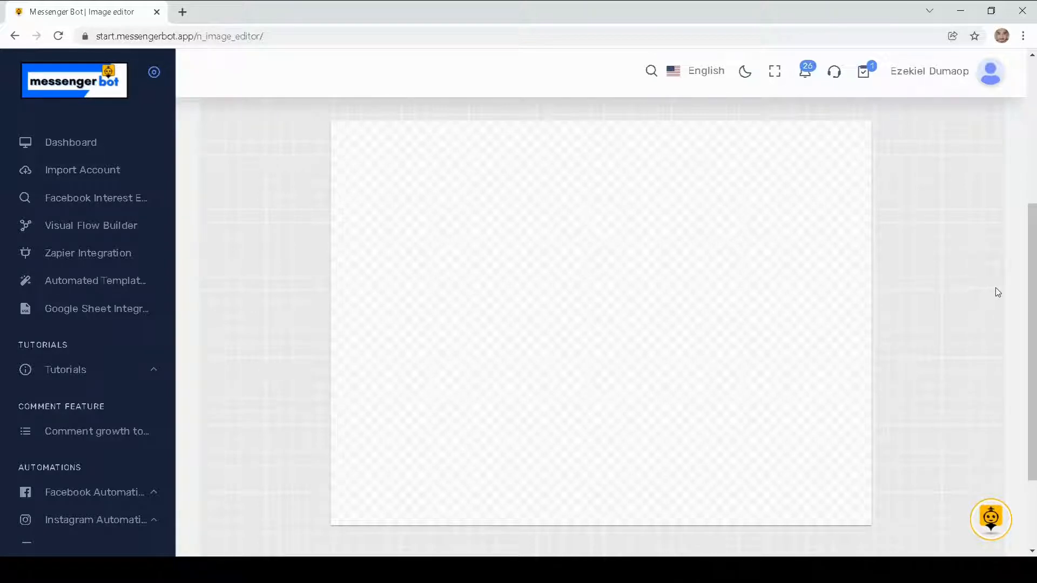
drag(1032, 300, 1030, 203)
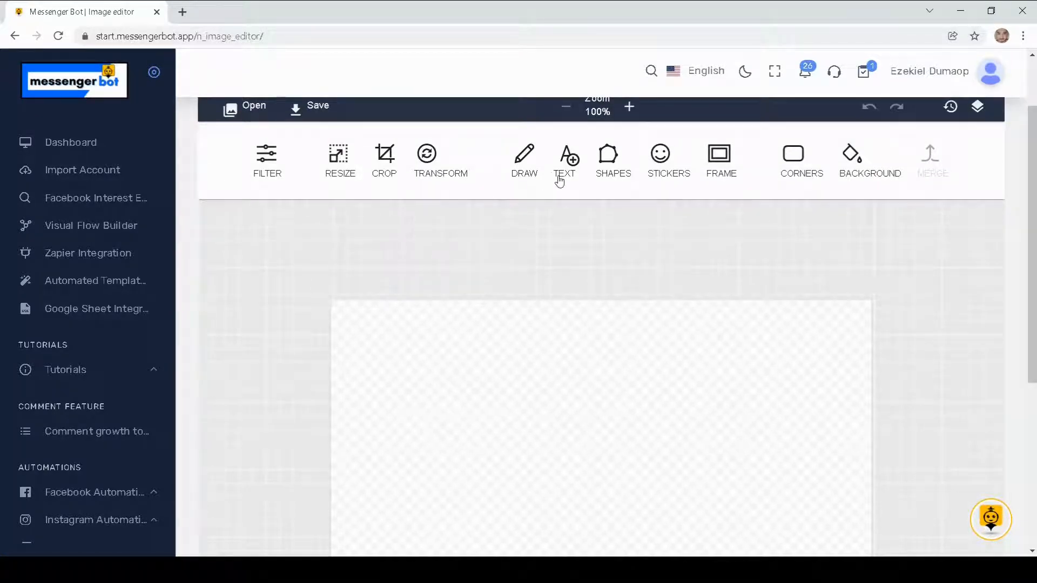
Draw a blue smiley face freehand in the middle of the canvas, with a round outline, two eyes and a smile
click(530, 164)
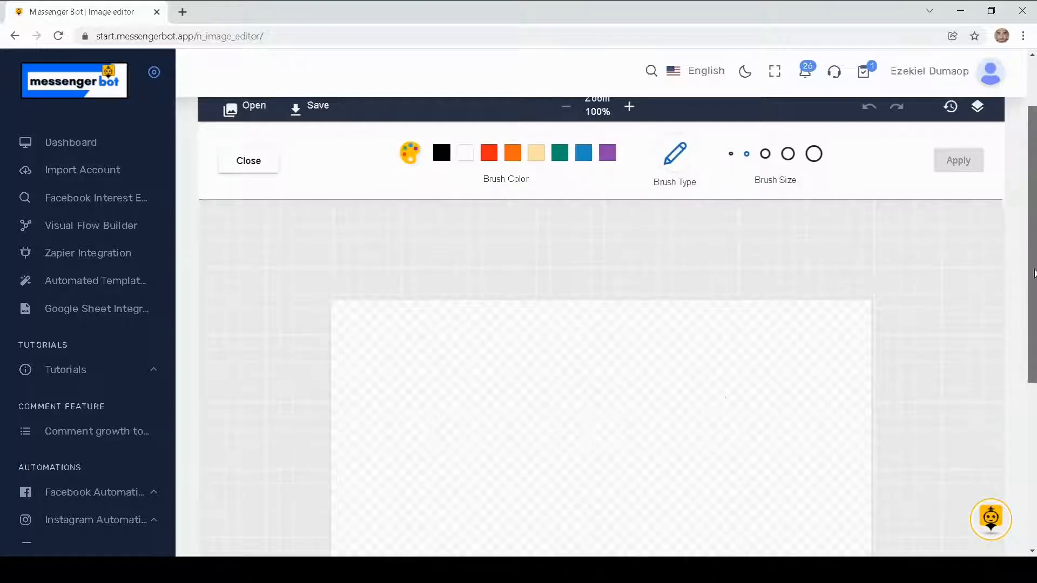
drag(1030, 268, 992, 362)
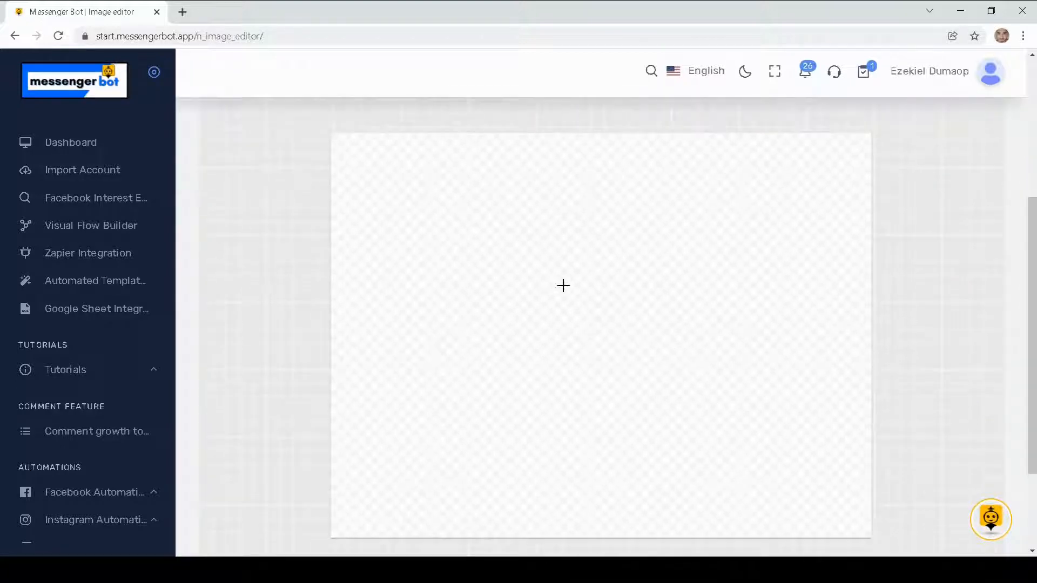
mouse_move(587, 247)
mouse_down()
mouse_move(496, 293)
mouse_move(486, 389)
mouse_move(596, 457)
mouse_move(693, 375)
mouse_move(660, 276)
mouse_move(618, 245)
mouse_move(579, 253)
mouse_up()
drag(533, 314, 536, 319)
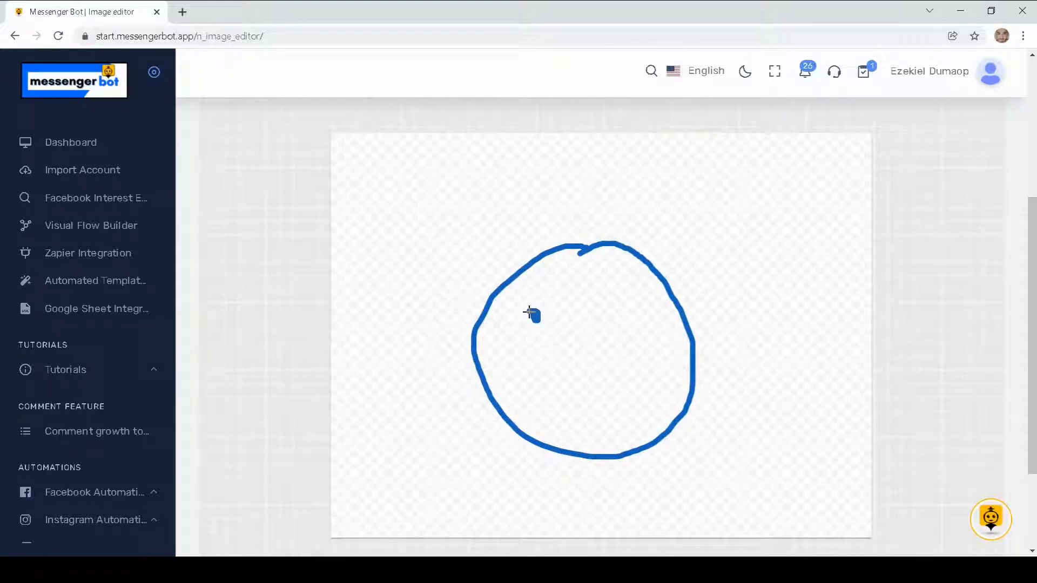
drag(618, 313, 624, 319)
mouse_move(529, 353)
mouse_down()
mouse_move(592, 384)
mouse_move(625, 356)
mouse_up()
Pick the largest brush size, view the brush types, and apply the smiley drawing
scroll(1030, 264, up, 1)
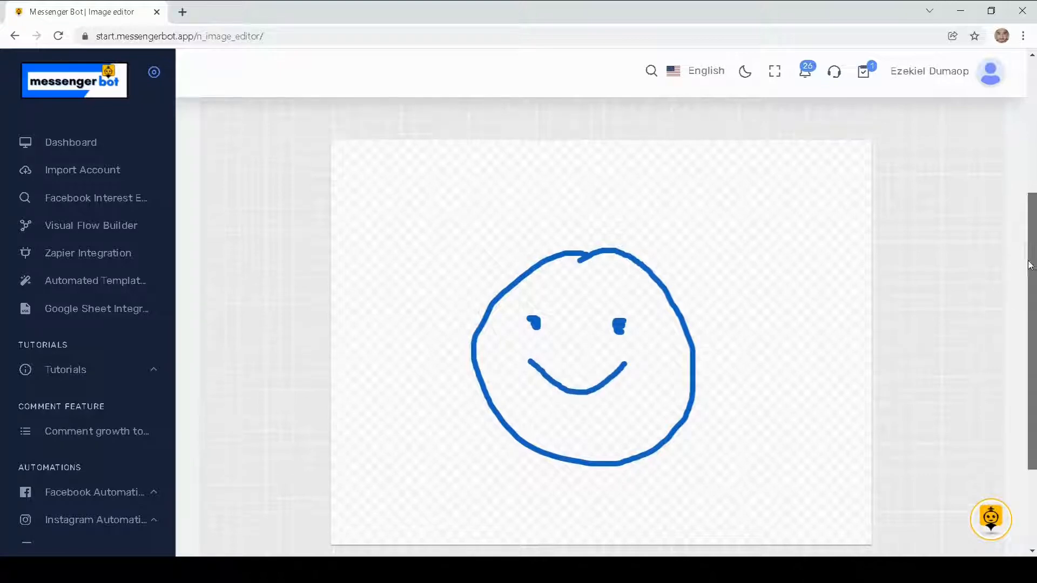
drag(1029, 265, 1017, 156)
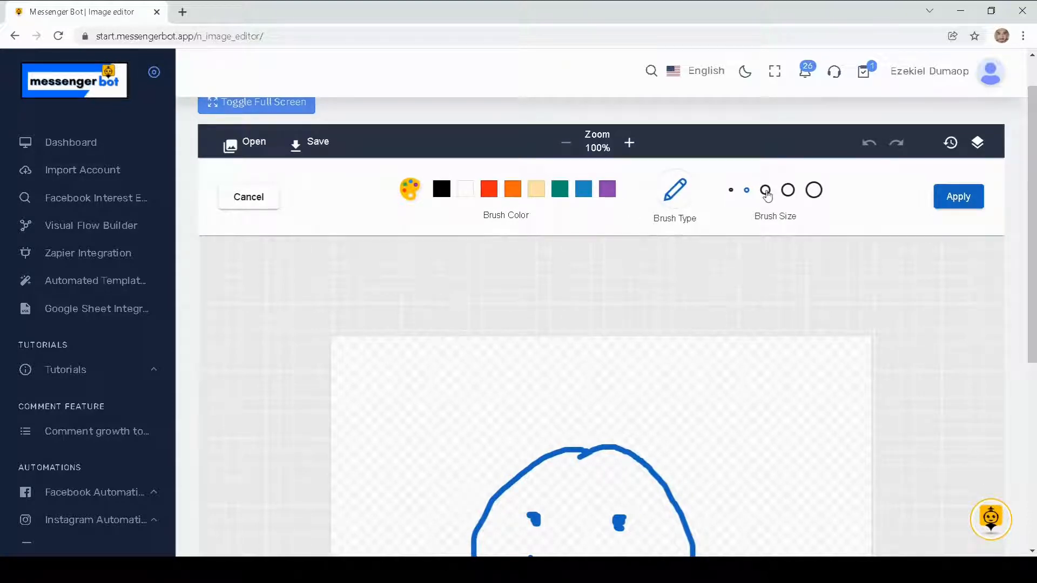
click(814, 192)
click(674, 190)
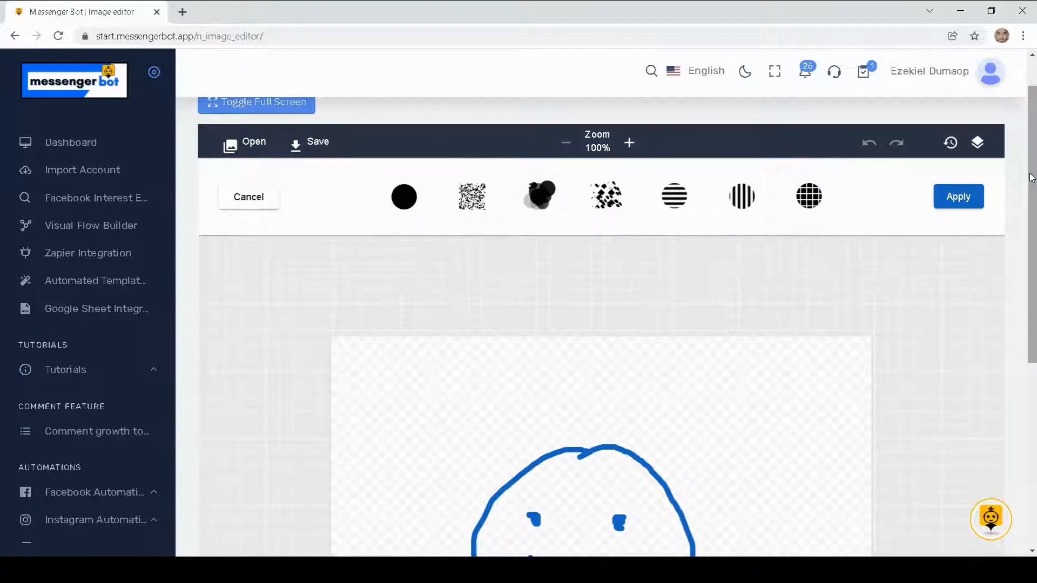
drag(1033, 175, 1032, 293)
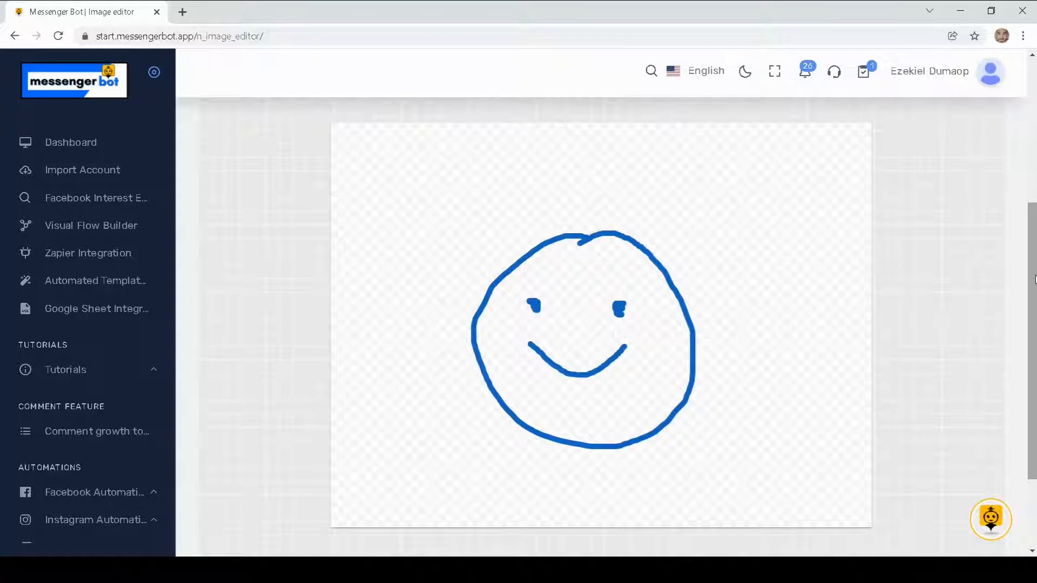
drag(1034, 279, 1034, 177)
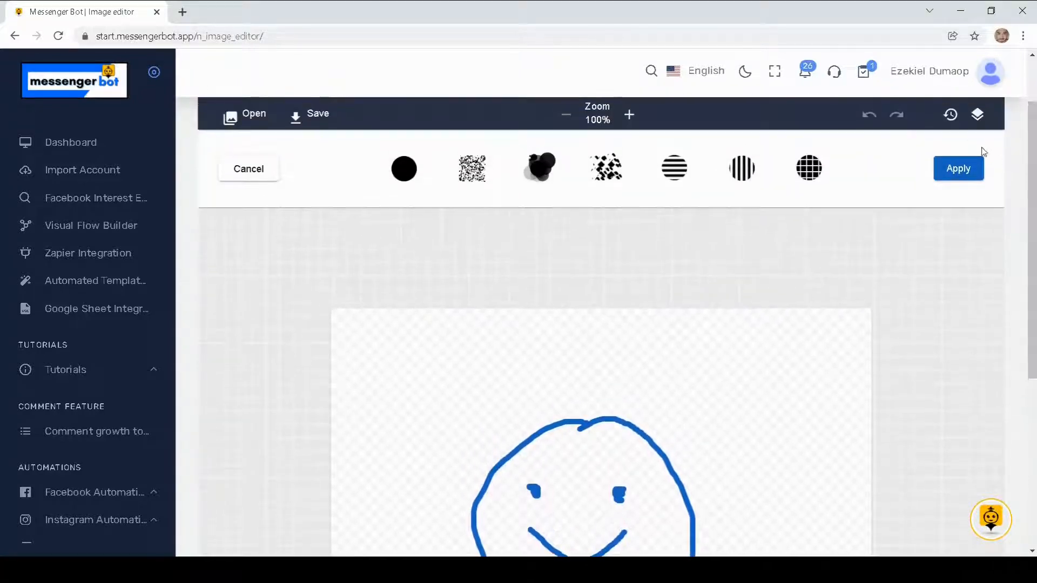
click(957, 178)
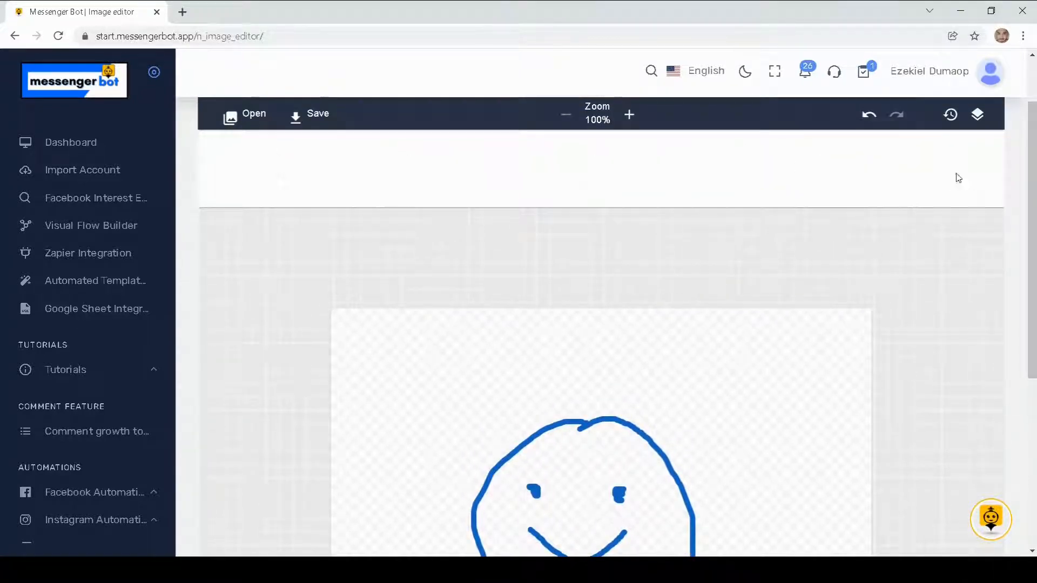
Add a shadow to the smiley drawing with some blur and small X and Y offsets, and apply it
scroll(837, 351, down, 1)
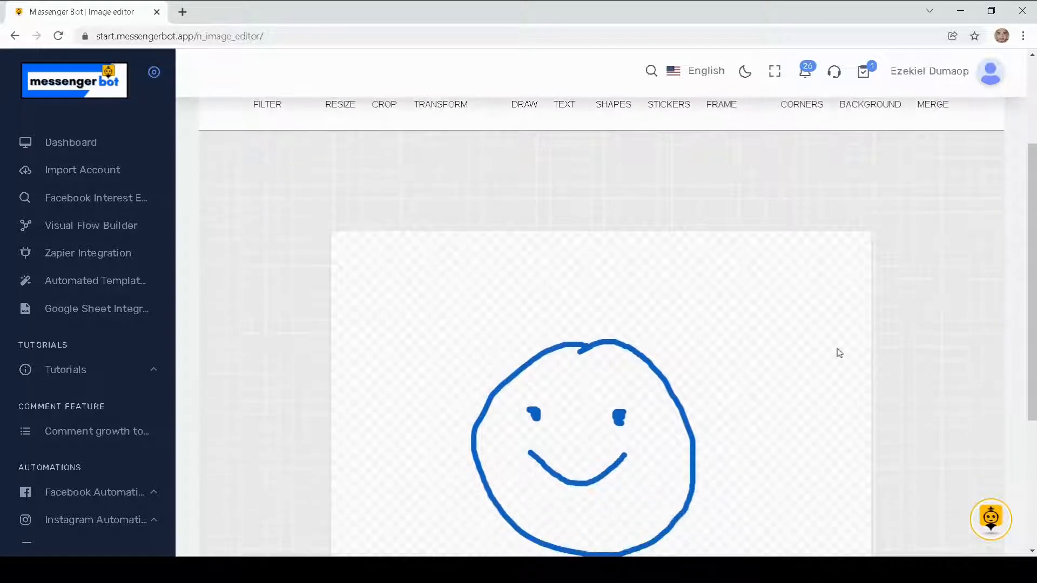
click(683, 418)
scroll(1033, 262, down, 1)
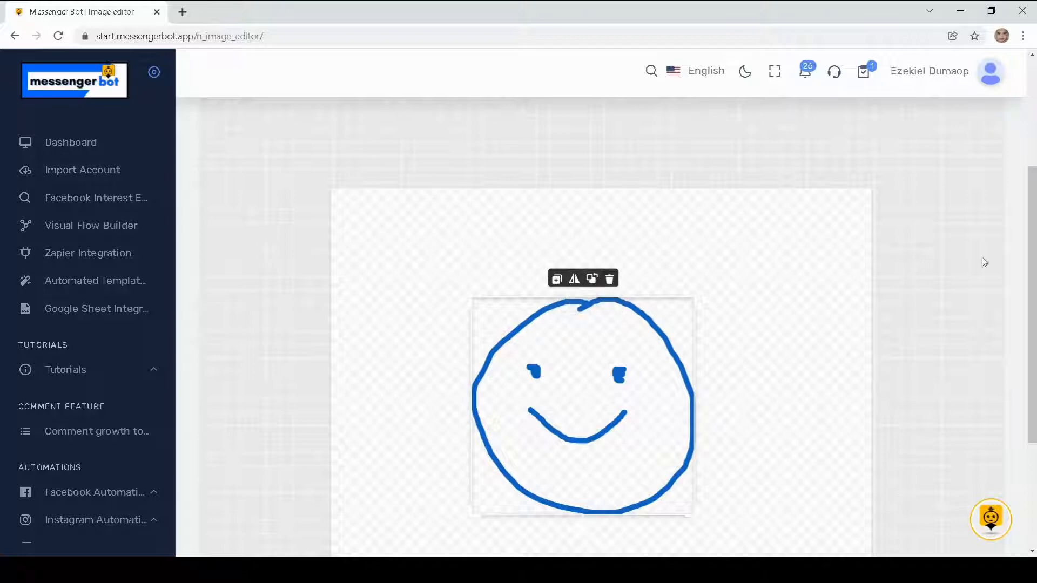
drag(1029, 263, 1024, 199)
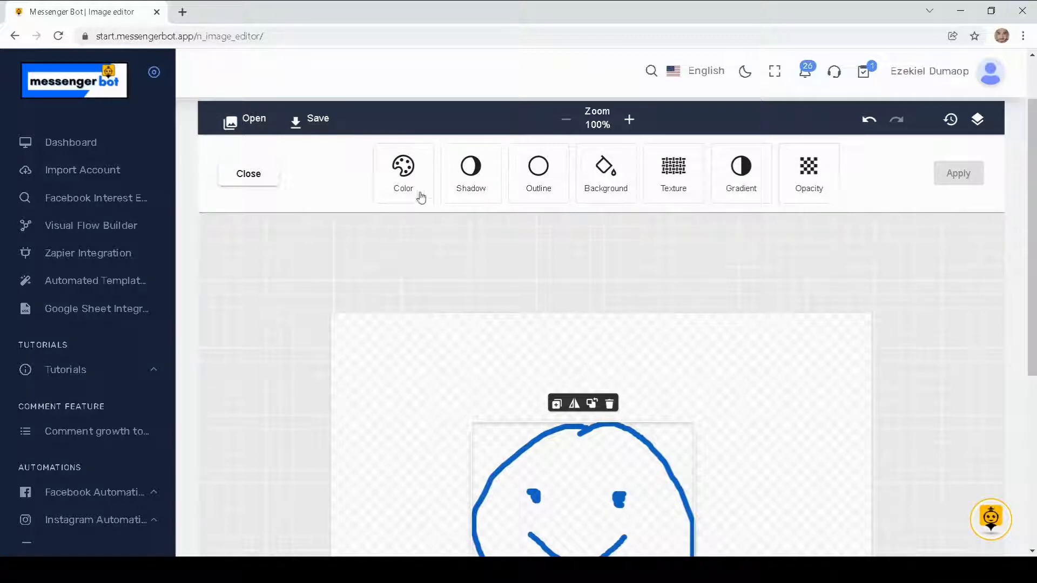
click(473, 183)
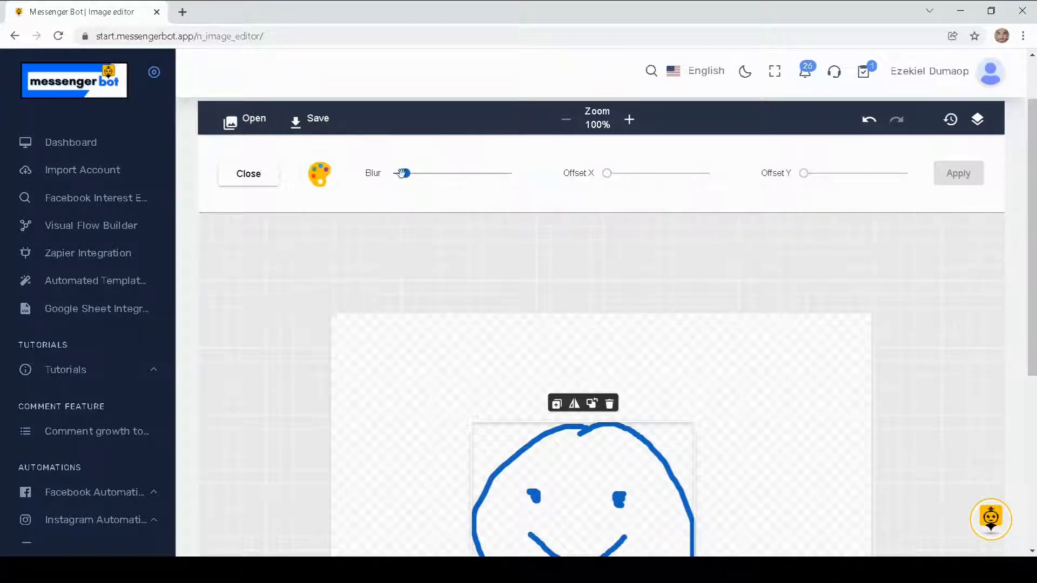
drag(405, 174, 425, 173)
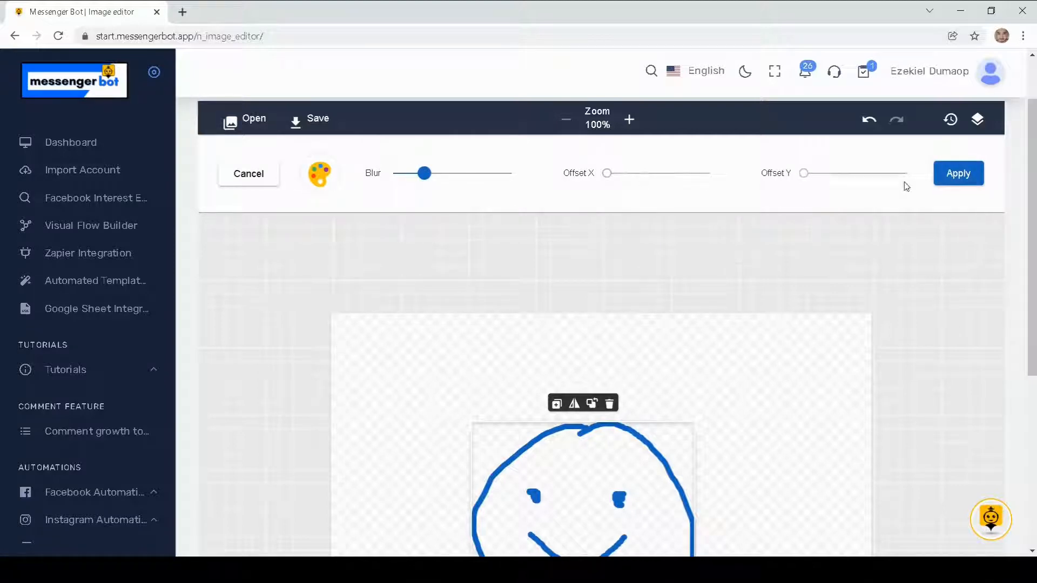
drag(608, 174, 628, 173)
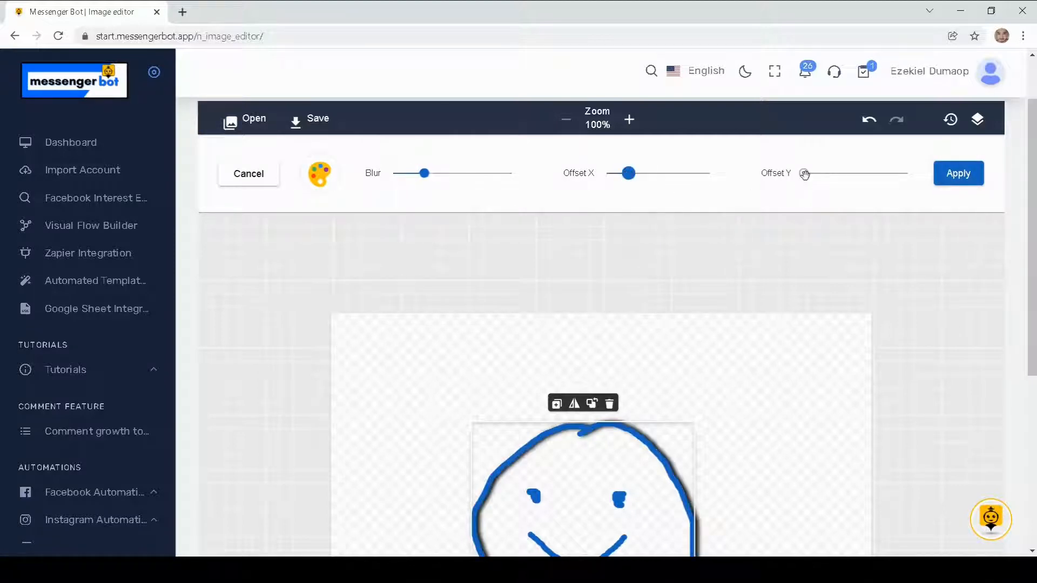
drag(804, 173, 814, 176)
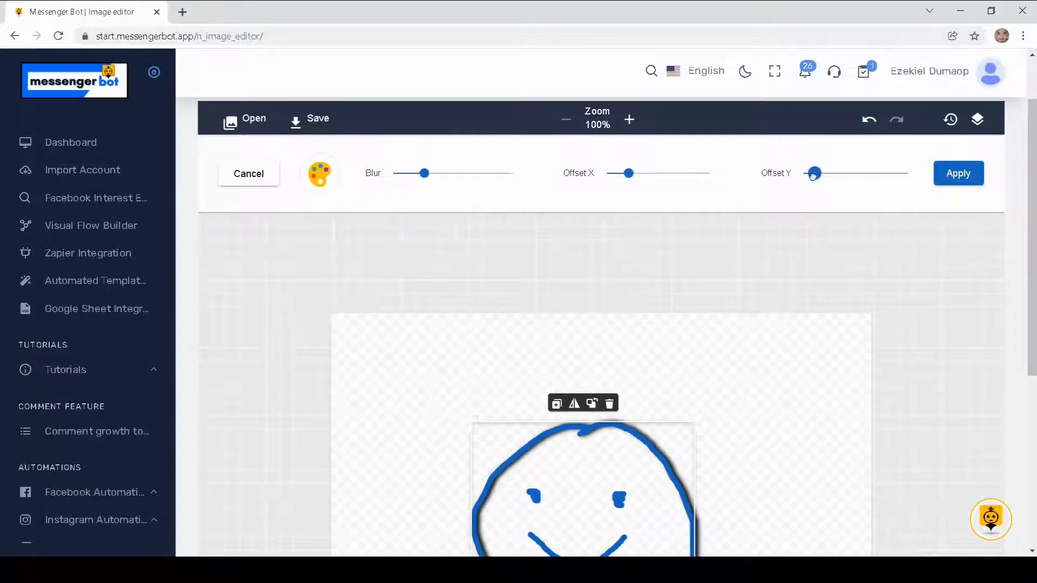
click(956, 178)
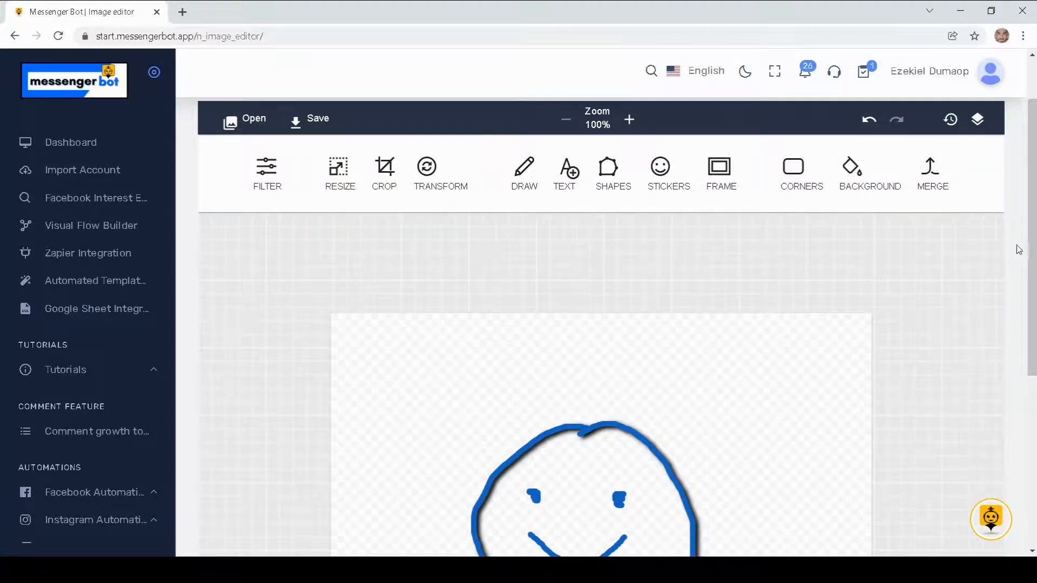
Add a text object in red using the Pacifico font at size 40
mouse_move(1030, 249)
mouse_down()
mouse_move(1021, 317)
mouse_move(1016, 216)
mouse_move(1016, 278)
mouse_move(1015, 241)
mouse_up()
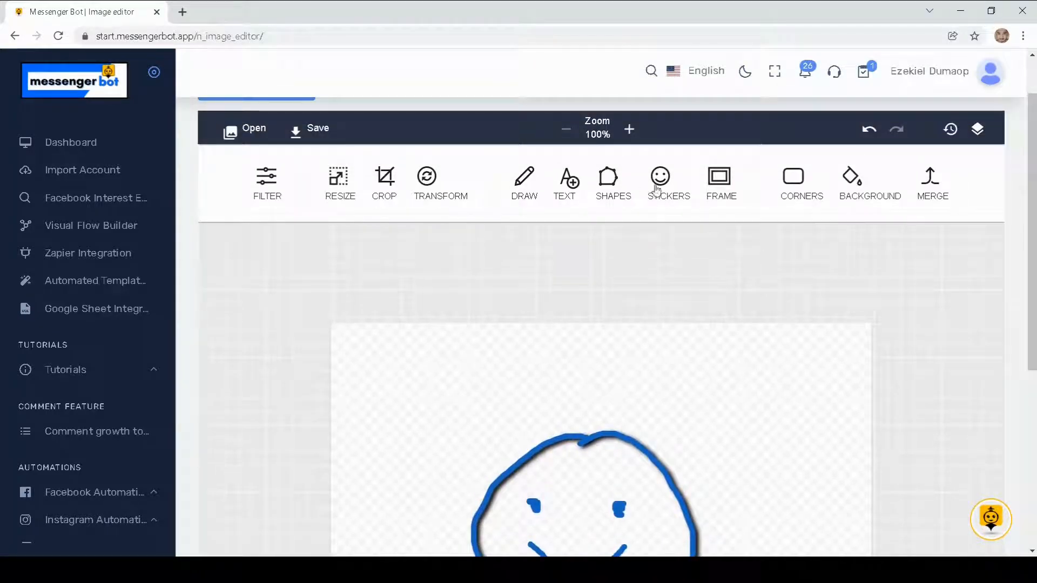
click(565, 184)
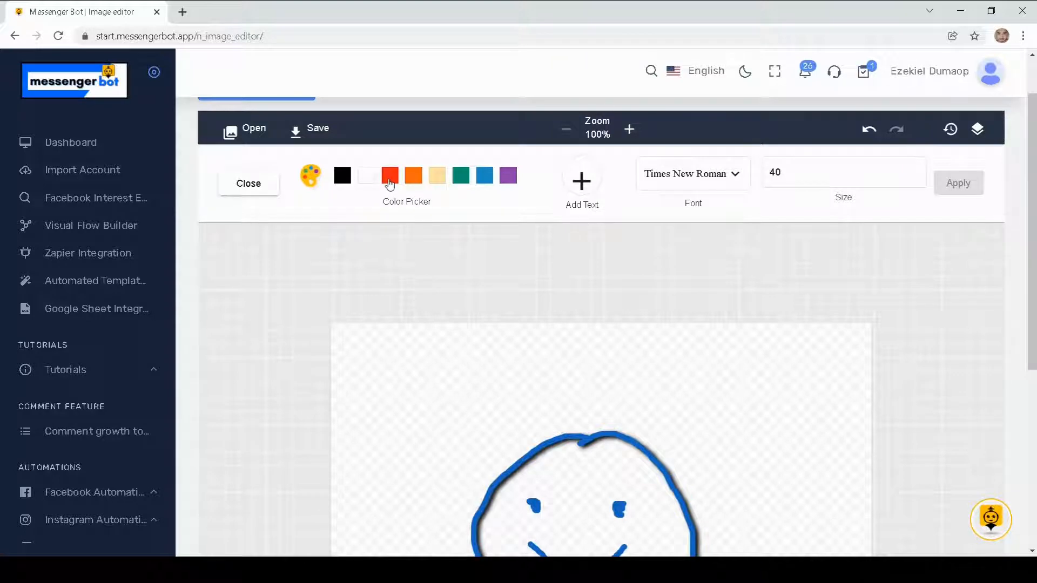
click(388, 184)
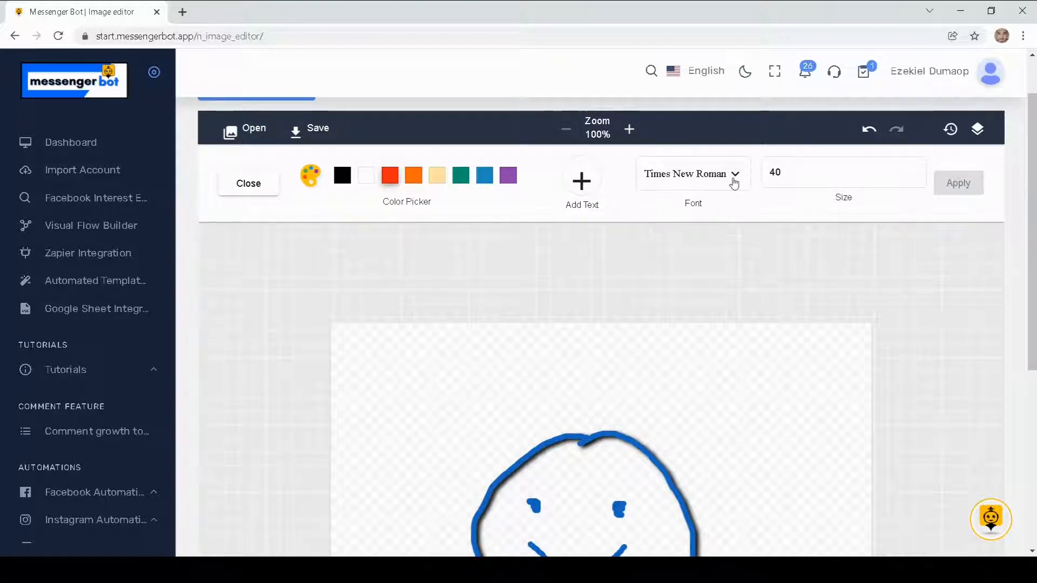
click(733, 181)
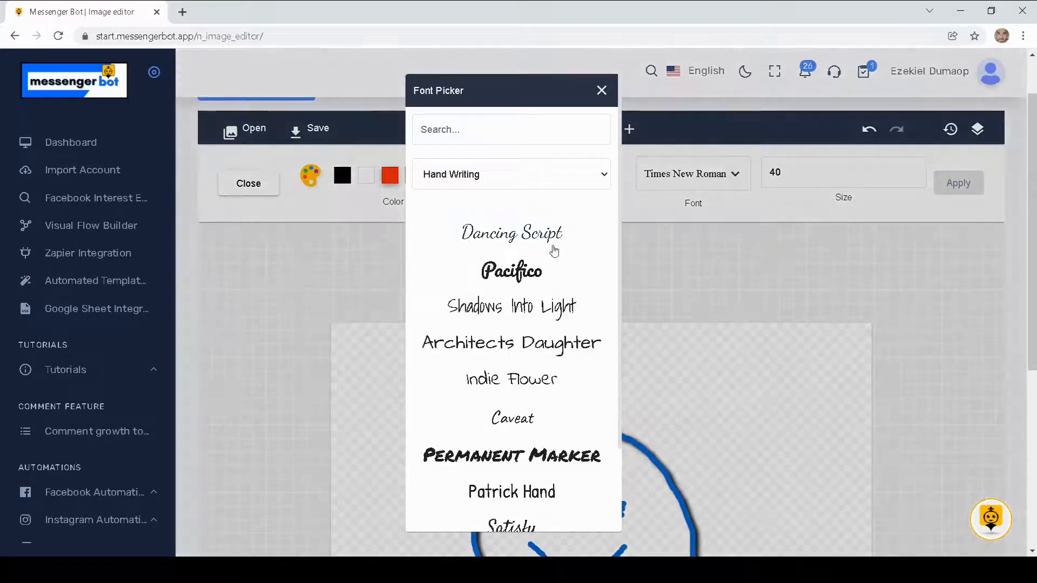
click(520, 264)
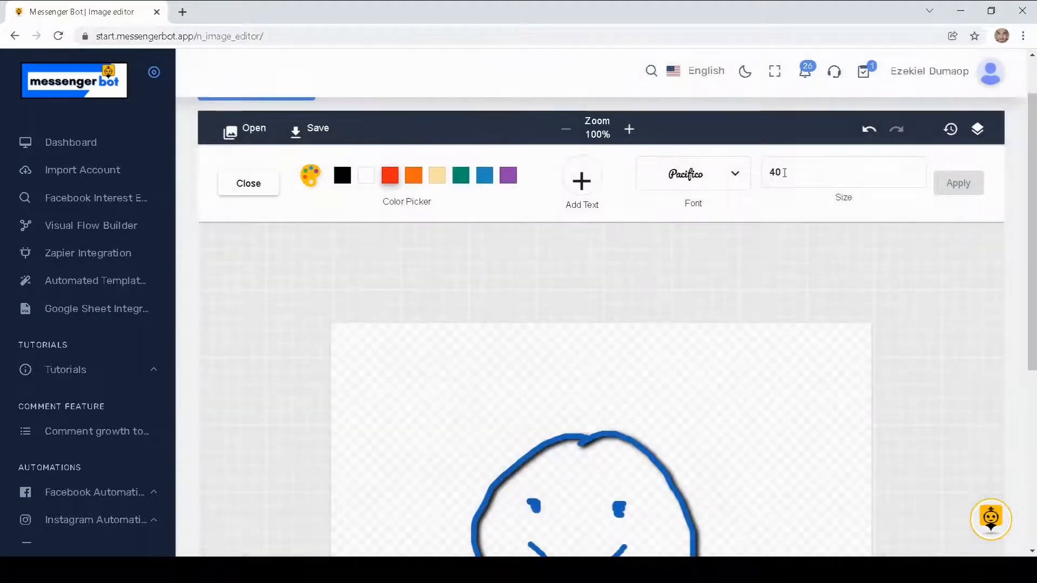
click(792, 171)
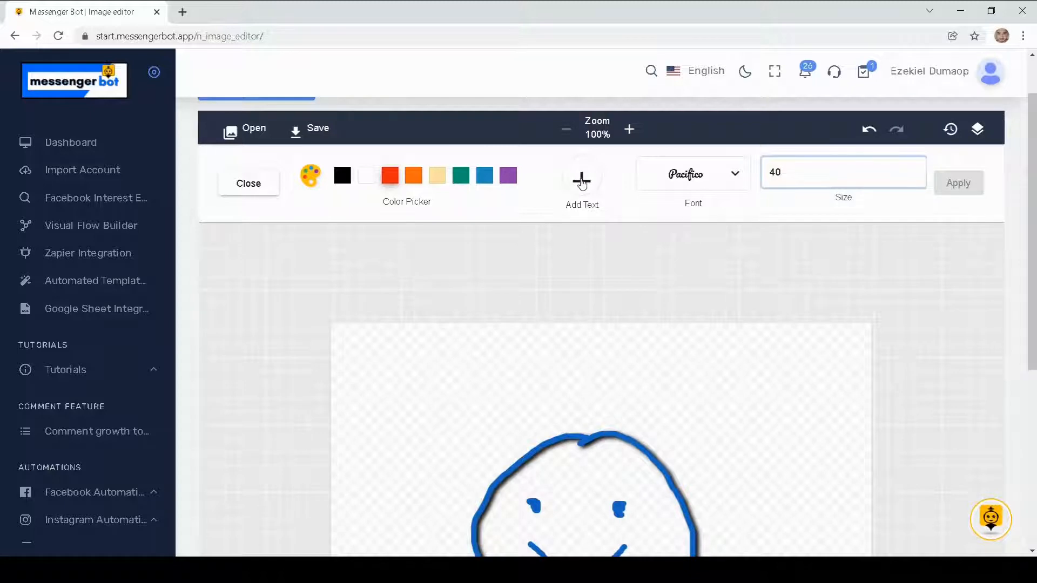
click(581, 180)
Move the red placeholder text down so it sits centred just below the smiley face
scroll(581, 183, down, 2)
scroll(705, 364, down, 1)
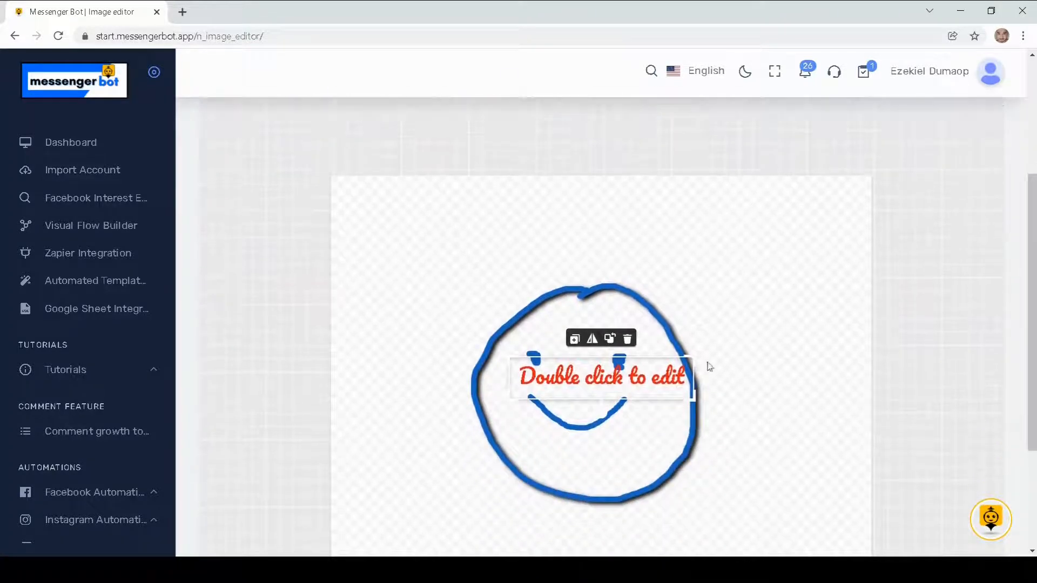
drag(595, 384, 572, 544)
drag(1031, 290, 1031, 327)
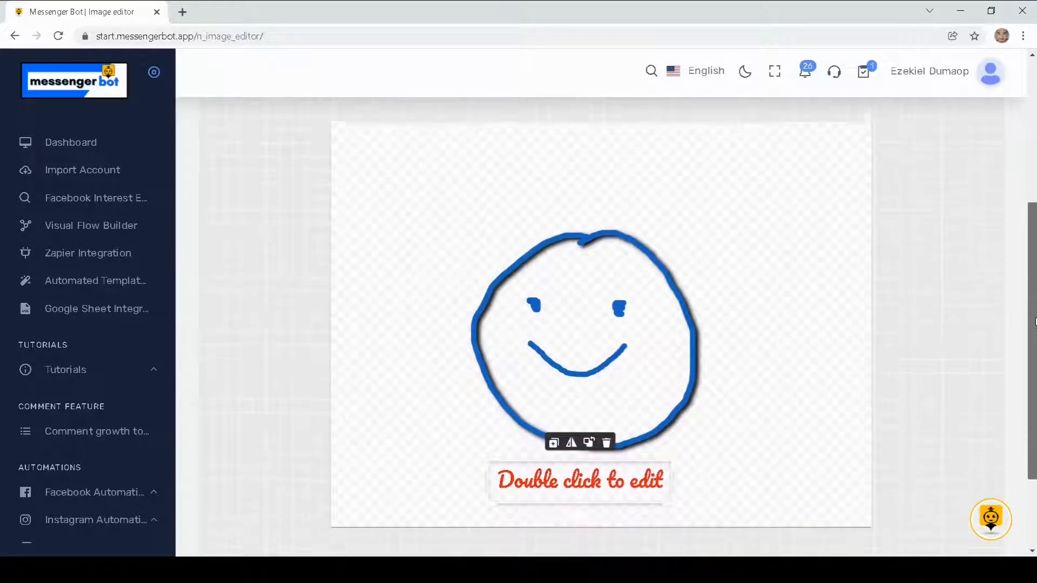
Replace the placeholder text under the smiley with "Happy", apply it, and close its styling options
double_click(614, 462)
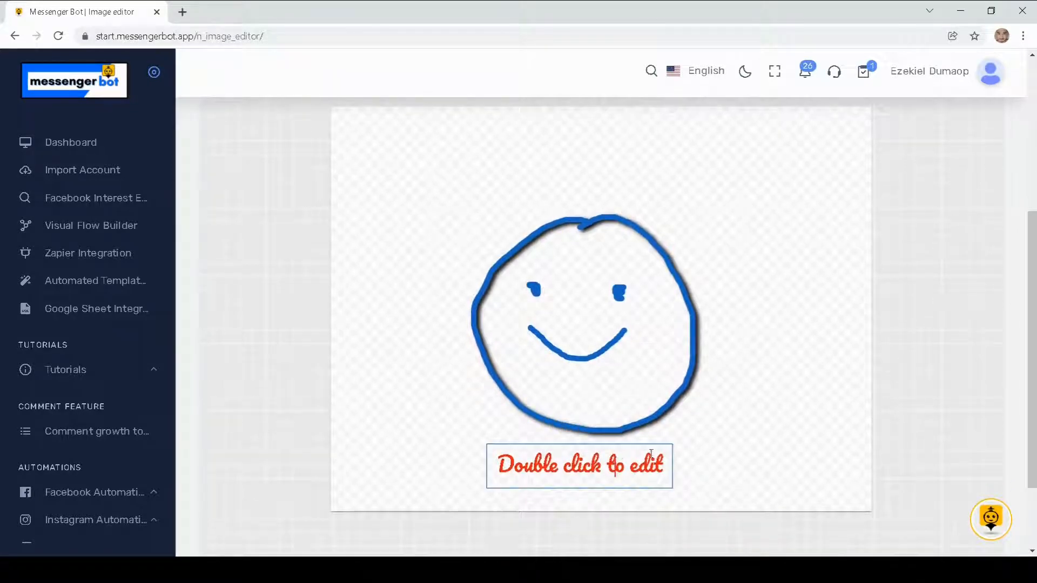
key(ctrl+a)
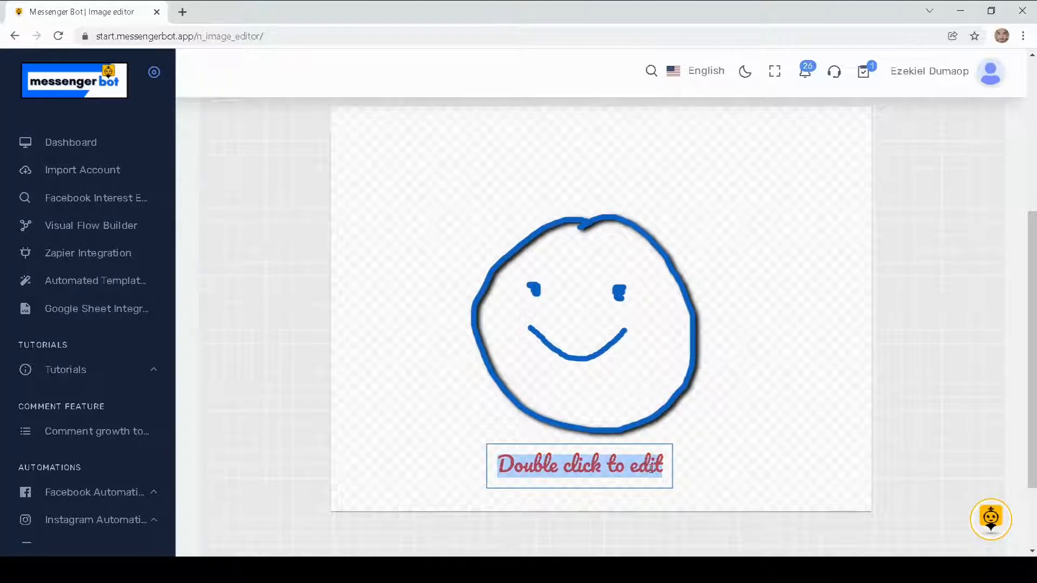
text(H)
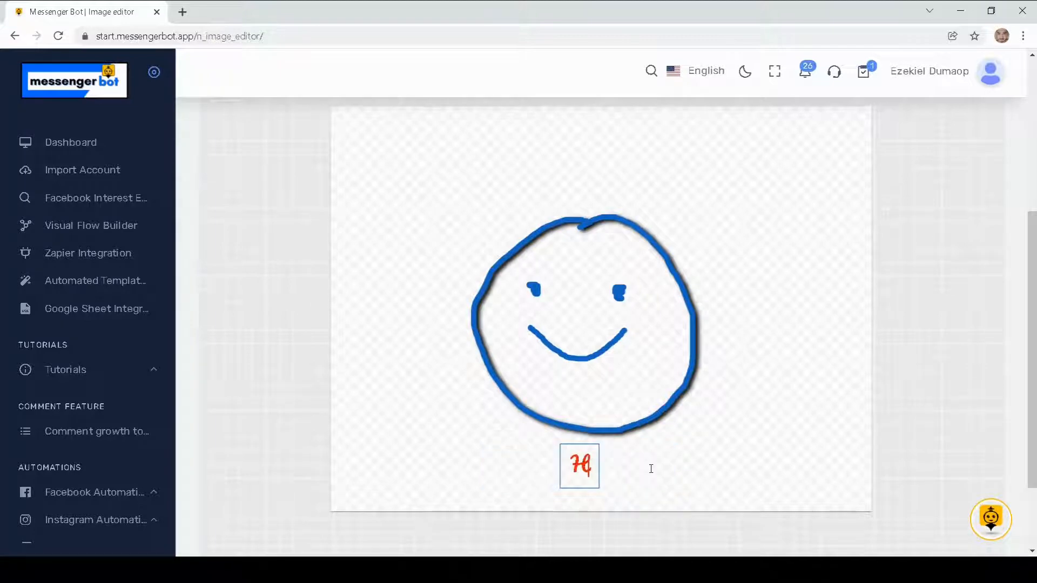
text(appy)
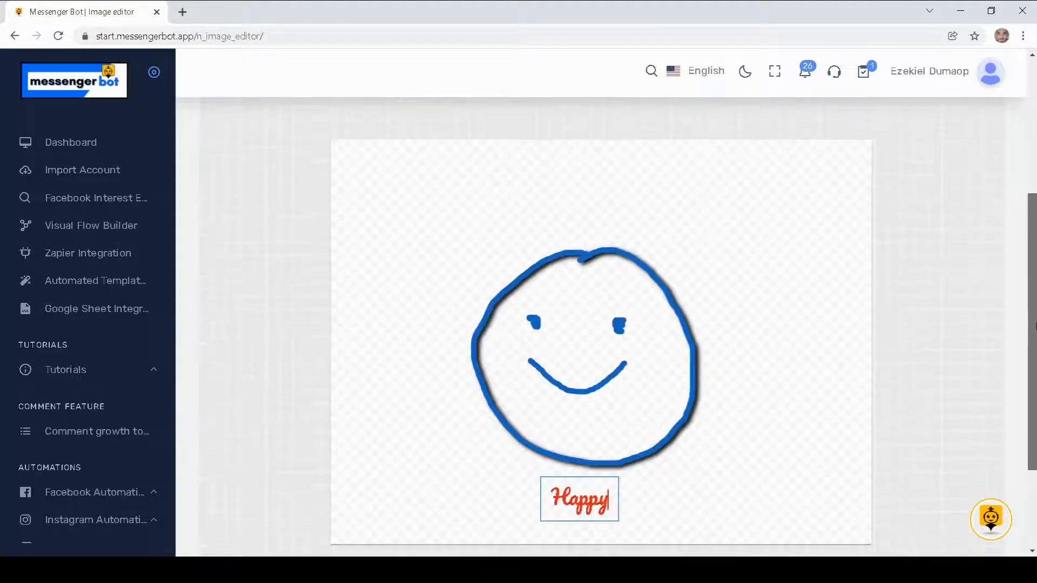
click(794, 366)
scroll(698, 426, down, 1)
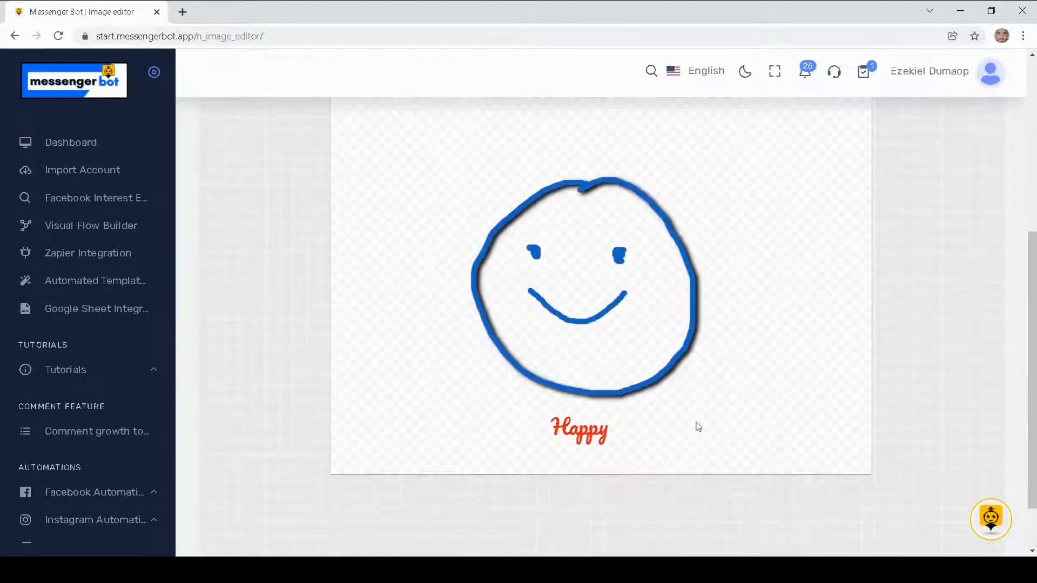
scroll(1025, 340, up, 5)
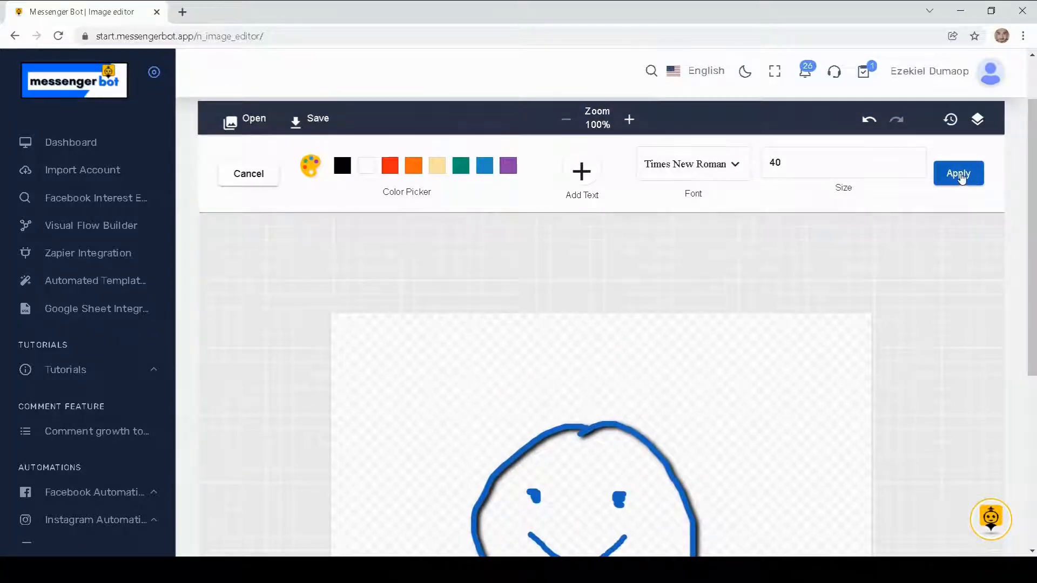
click(959, 174)
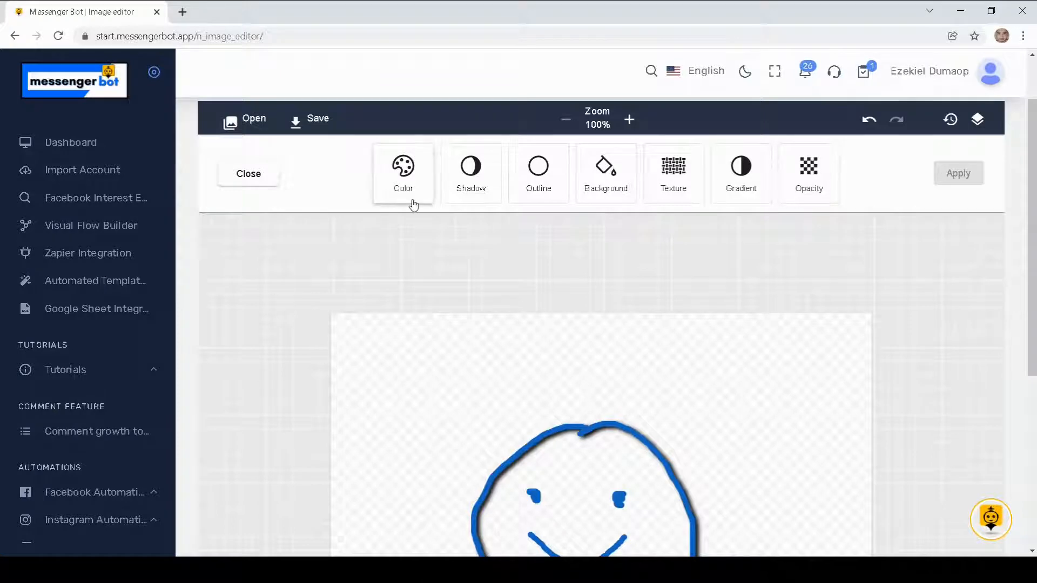
click(231, 186)
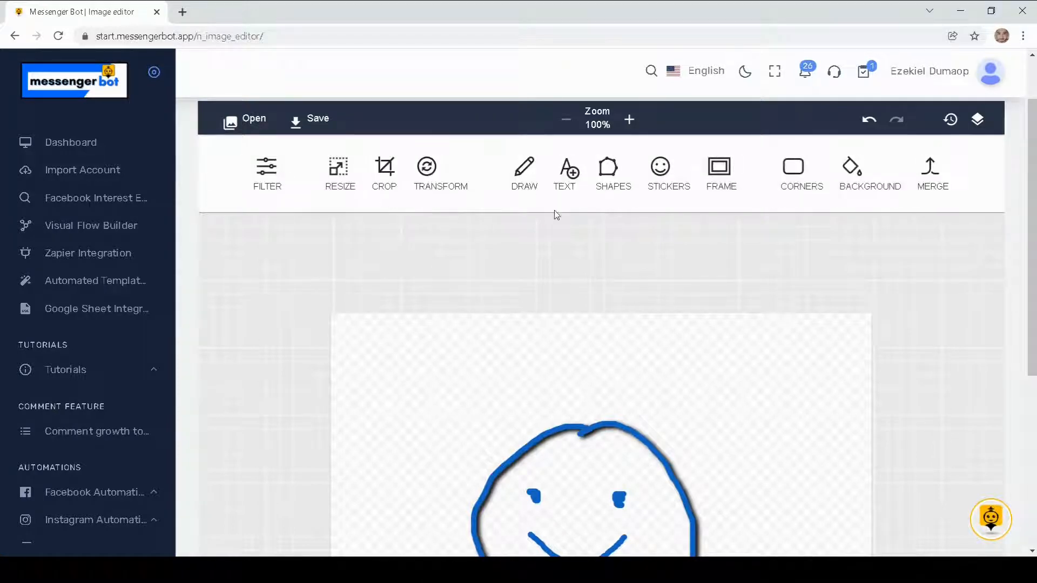
Add a star shape to the canvas's upper-right area, rotate it slightly counterclockwise, and apply it
click(609, 178)
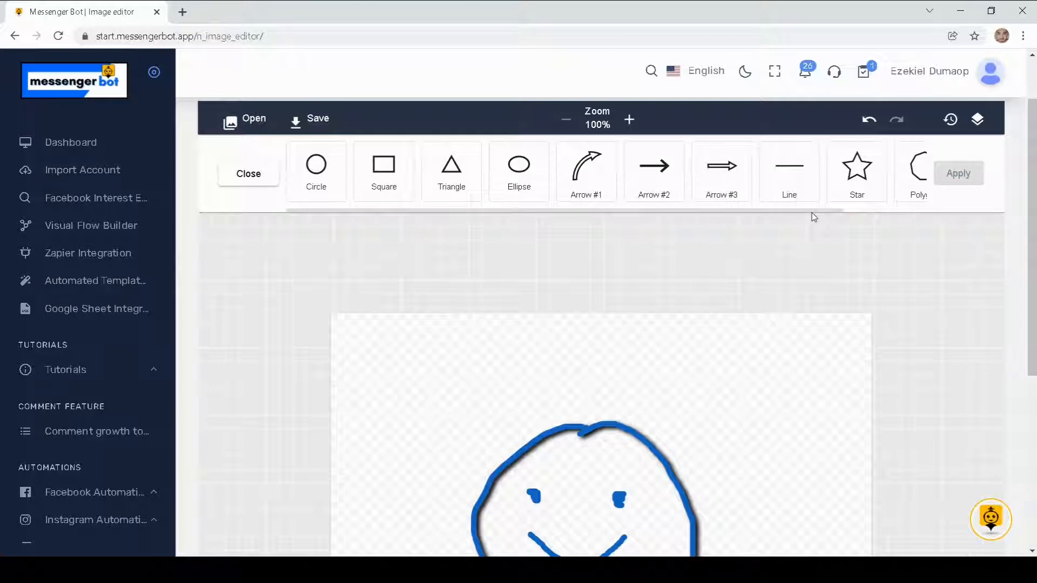
drag(814, 217, 880, 207)
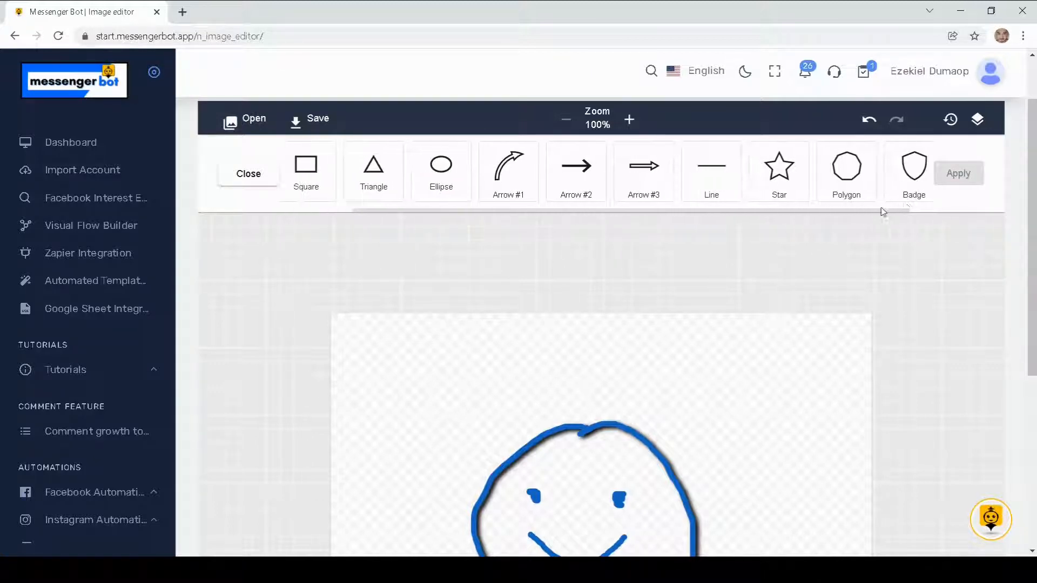
click(775, 175)
drag(599, 482, 748, 386)
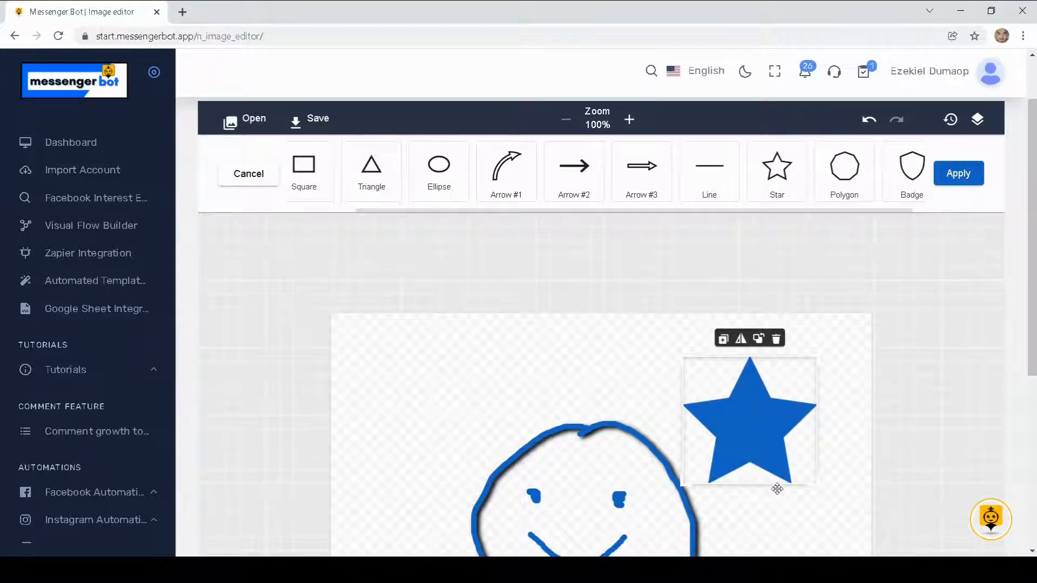
drag(747, 479, 768, 488)
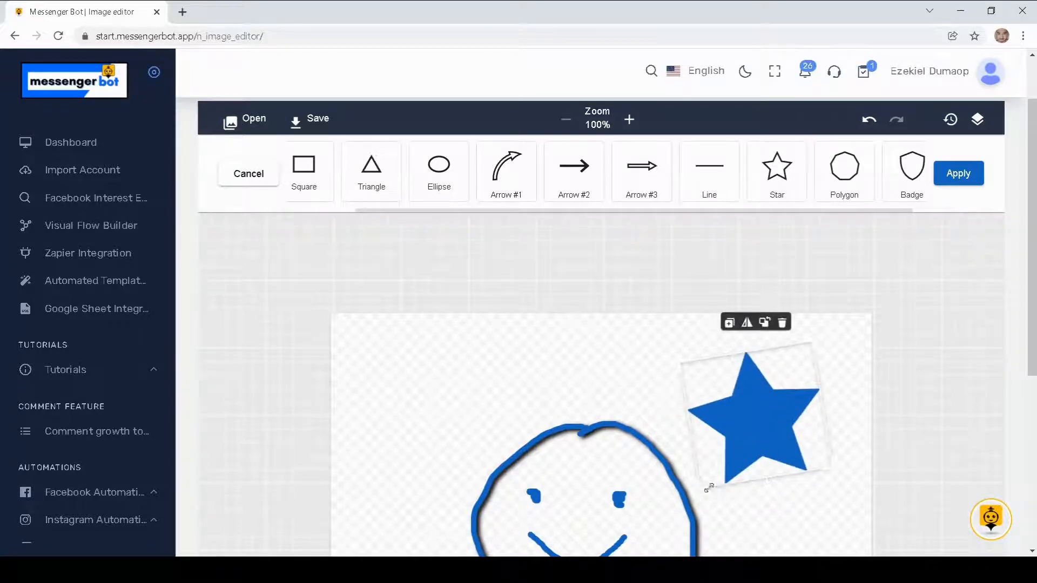
drag(701, 492, 699, 523)
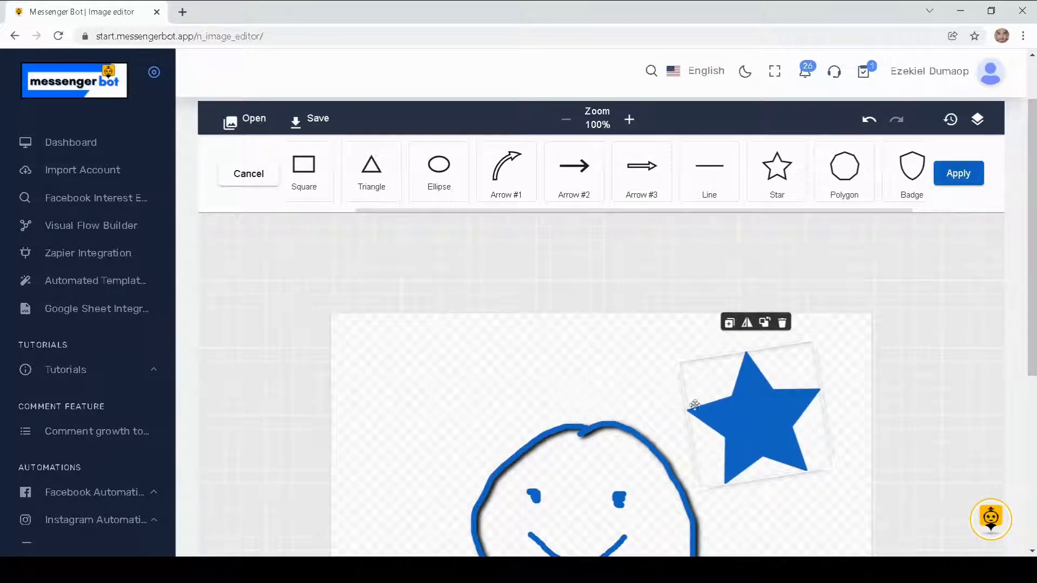
click(952, 172)
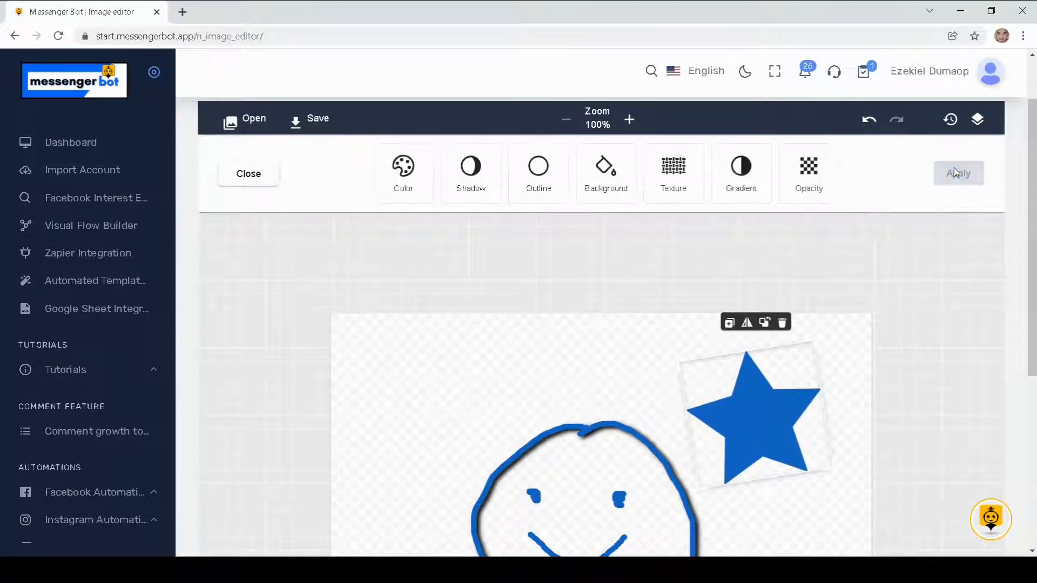
Recolor the star with a custom bright yellow-green and apply the color
click(408, 186)
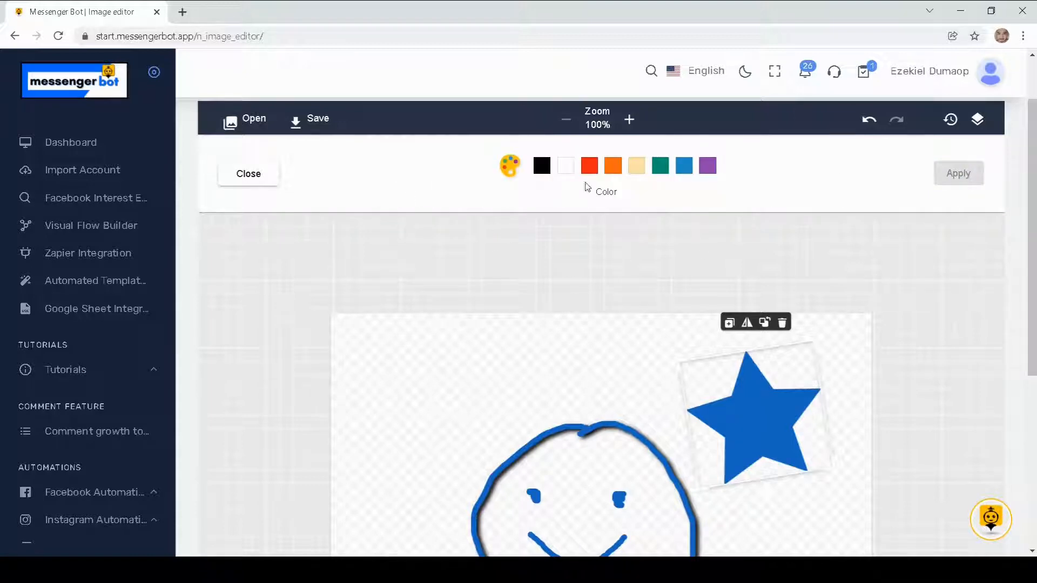
click(631, 170)
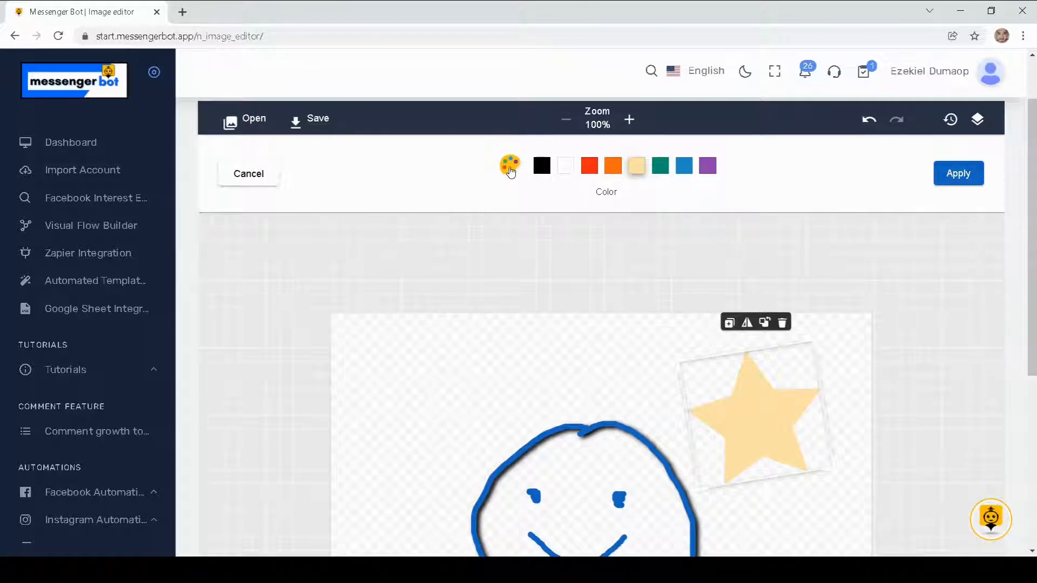
click(511, 170)
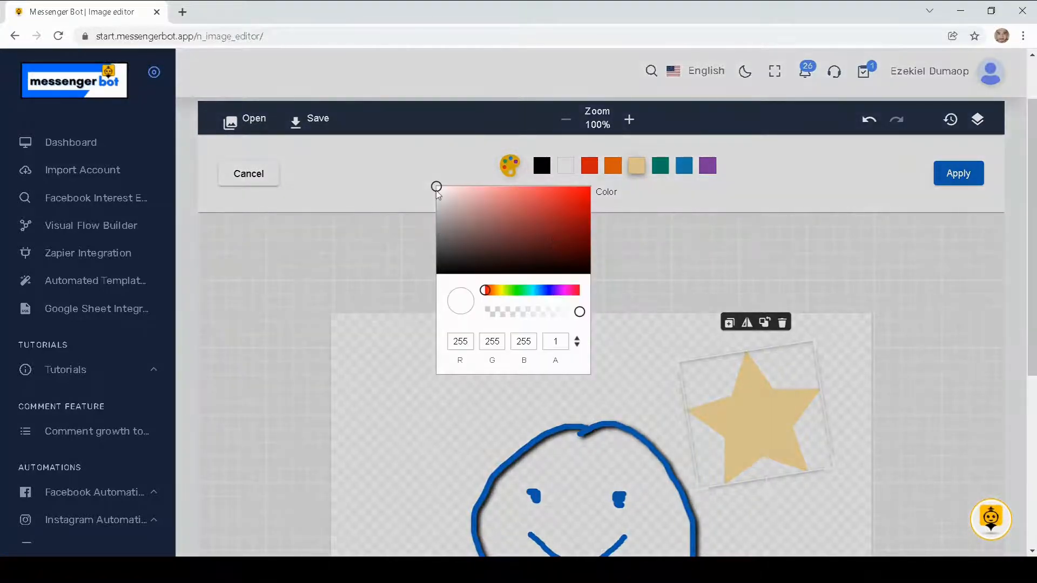
click(438, 193)
drag(438, 194, 487, 235)
mouse_move(487, 291)
mouse_down()
mouse_move(554, 302)
mouse_move(514, 309)
mouse_move(534, 294)
mouse_move(502, 292)
mouse_up()
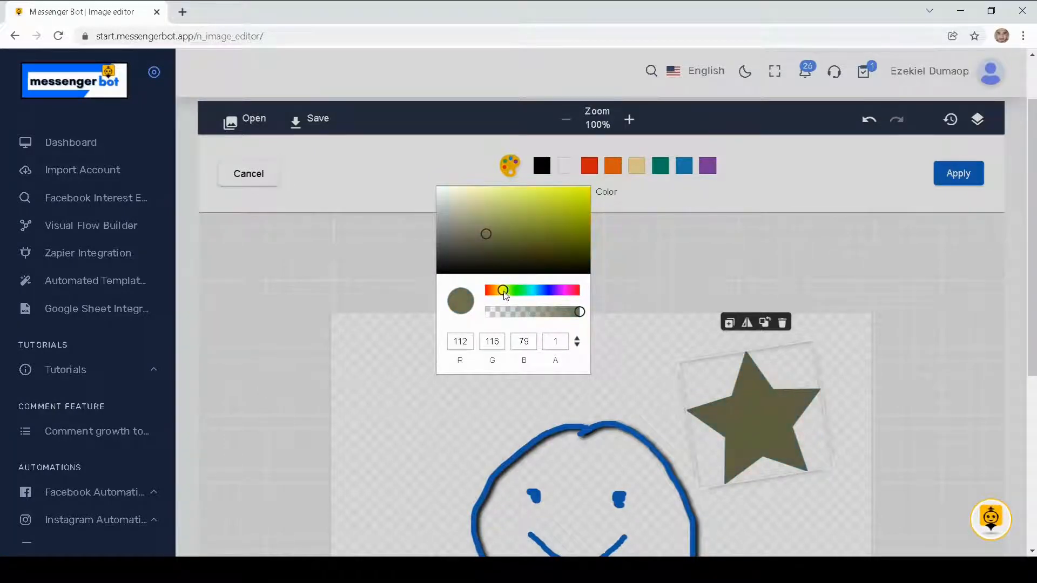
drag(487, 238, 556, 194)
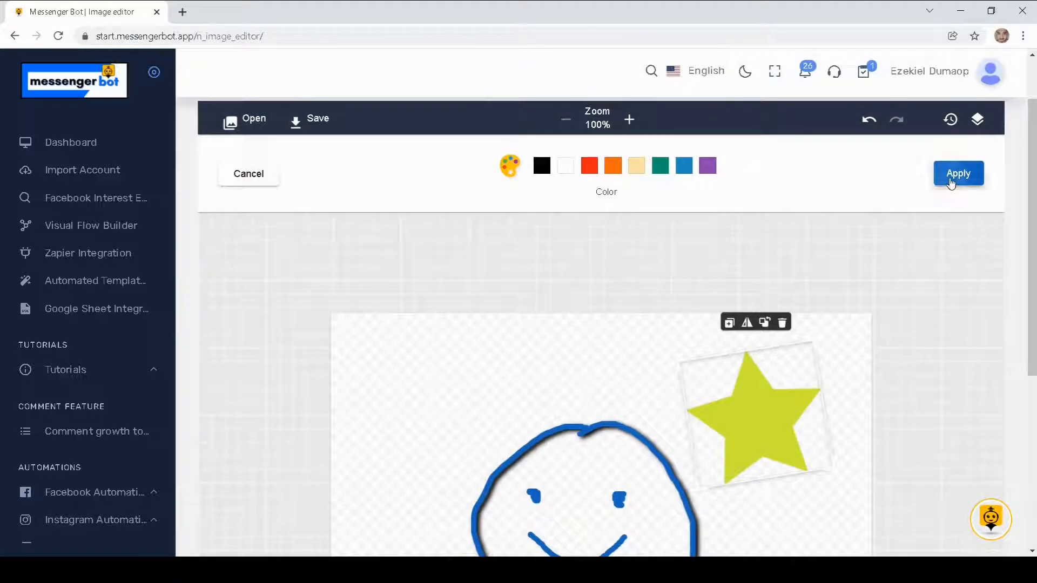
click(954, 175)
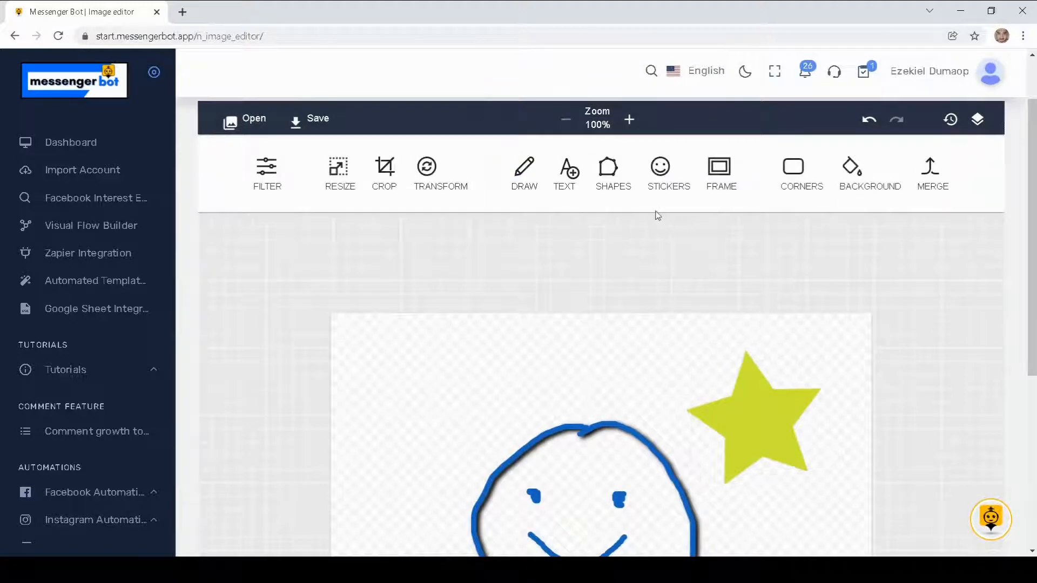
Look through the Emoticons, Doodles and Landmarks sticker categories
click(660, 178)
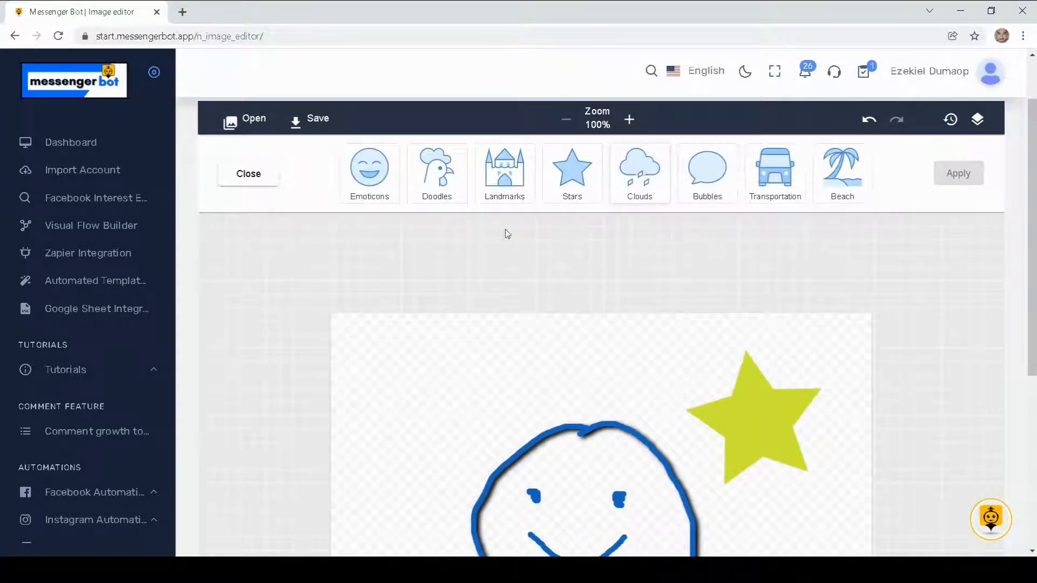
click(351, 186)
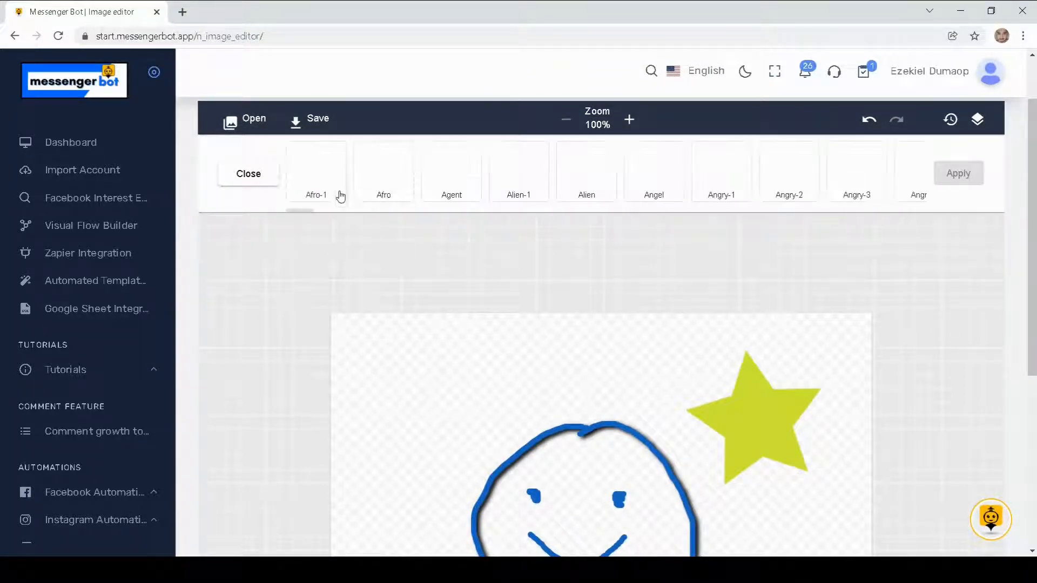
click(259, 186)
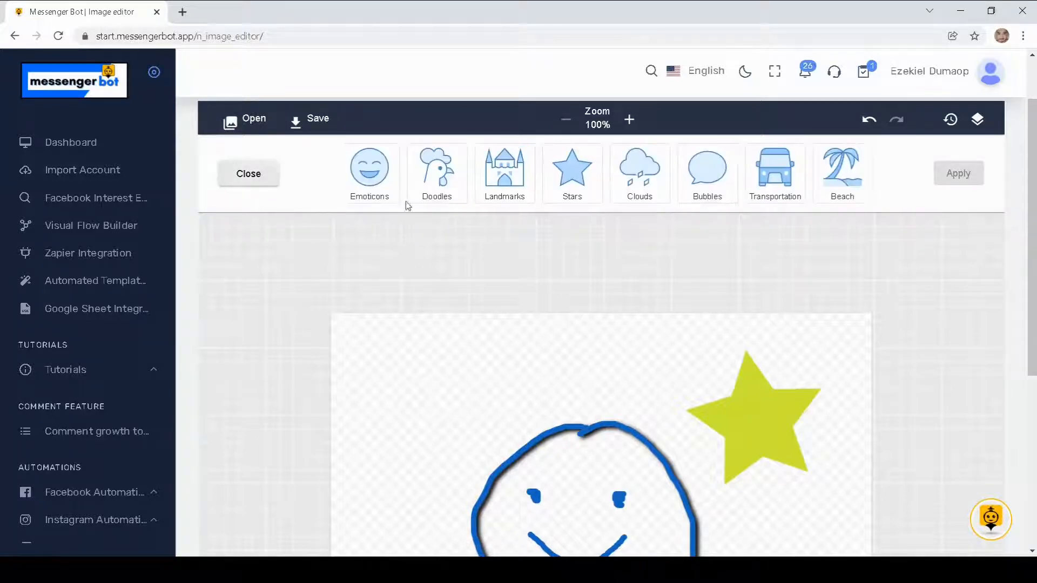
click(439, 189)
click(275, 175)
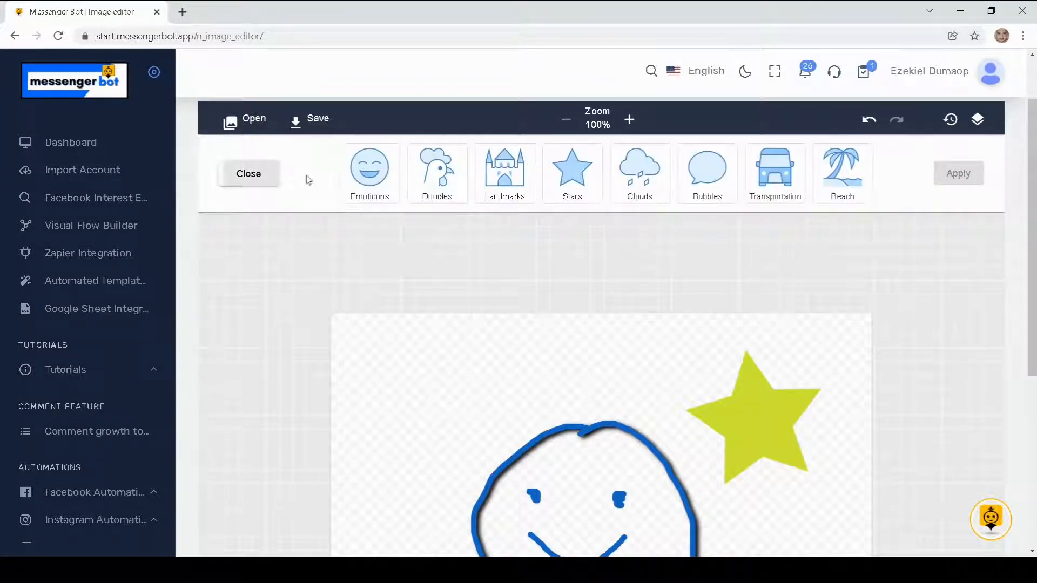
click(497, 163)
click(248, 174)
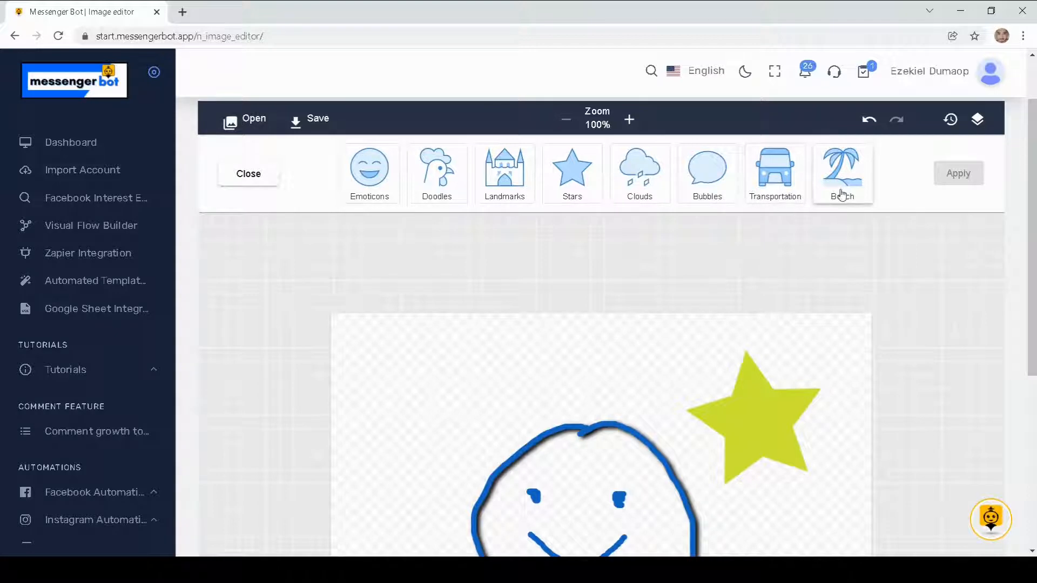
Add the airplane doodle sticker to the canvas's upper-left area, apply it, and close its styling options
click(419, 186)
click(381, 187)
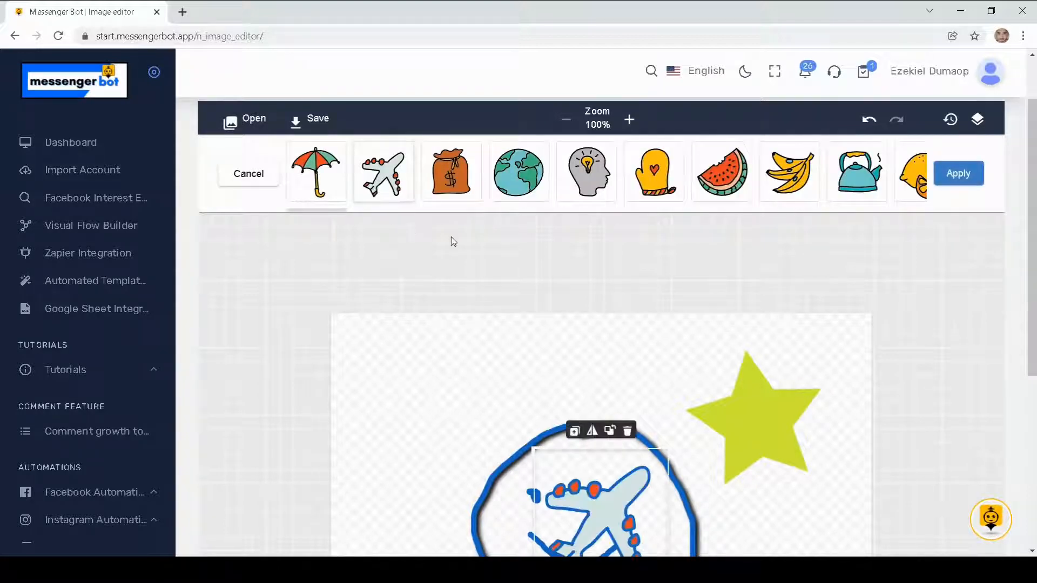
drag(594, 497, 428, 388)
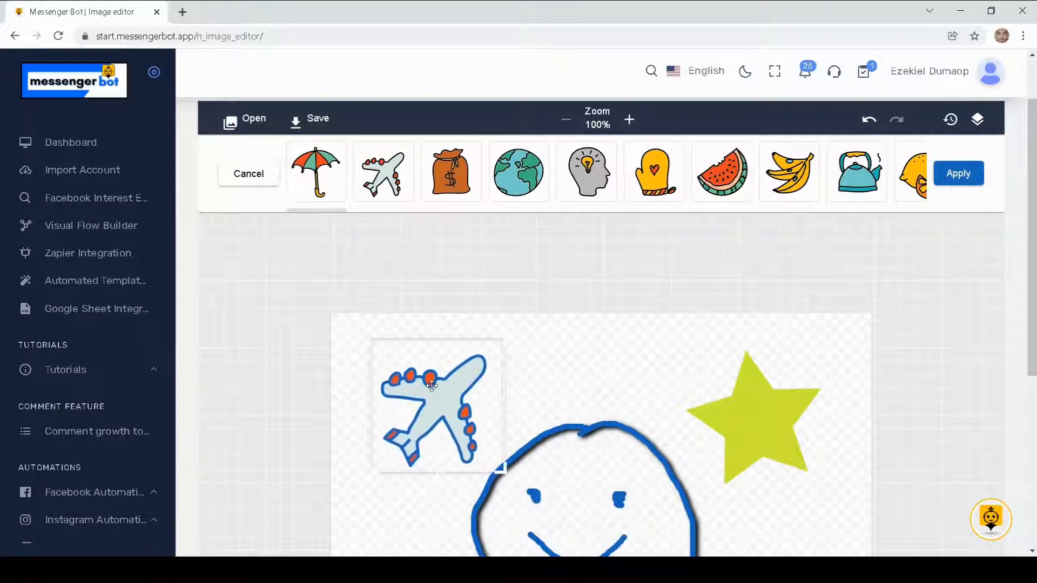
click(588, 386)
click(961, 173)
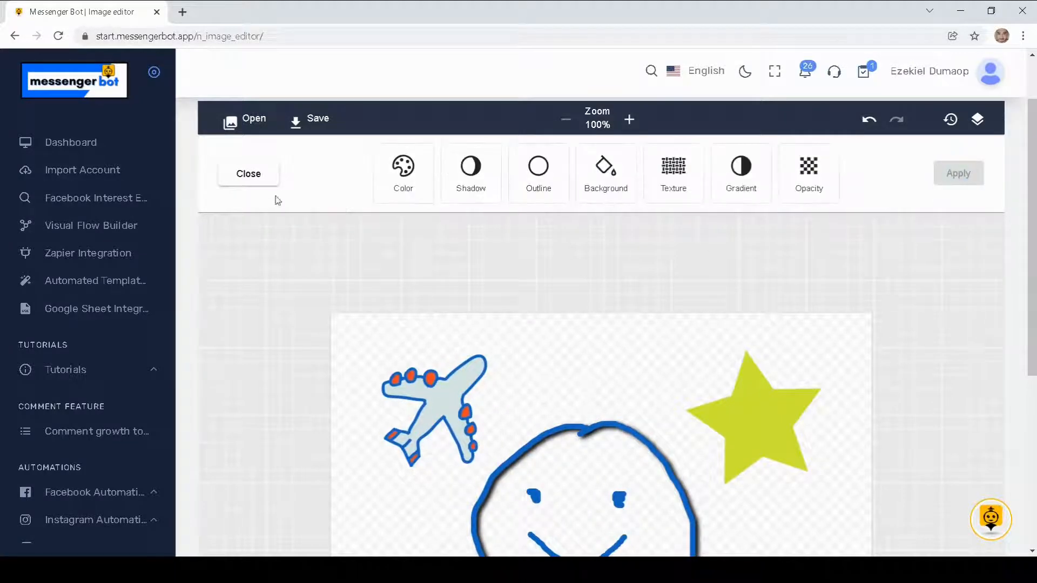
click(261, 181)
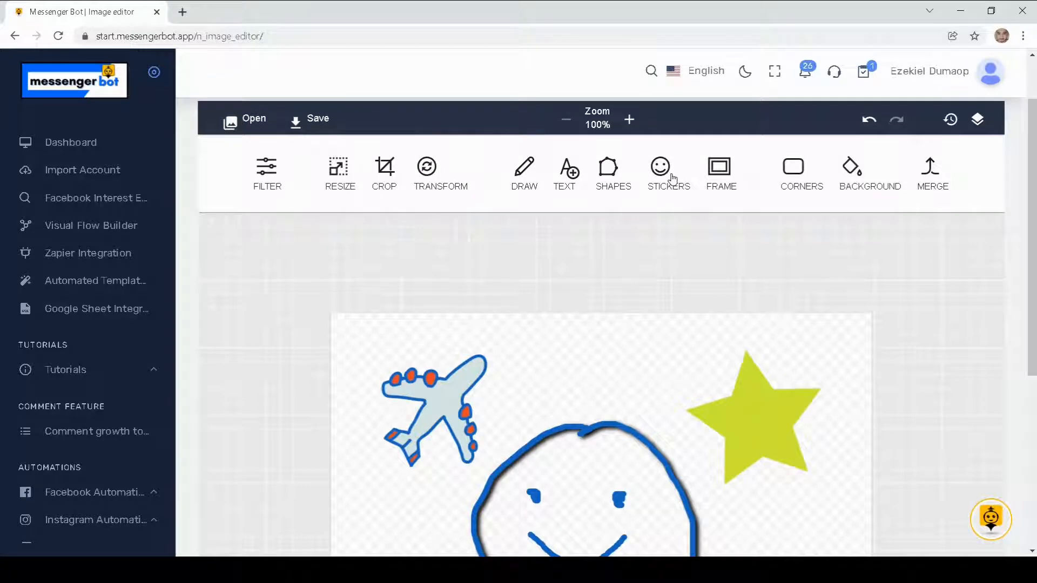
Try the Oak, Rainbow, Pine and Basic frames around the canvas, and discard the frame
scroll(759, 229, down, 1)
scroll(723, 194, up, 1)
click(712, 178)
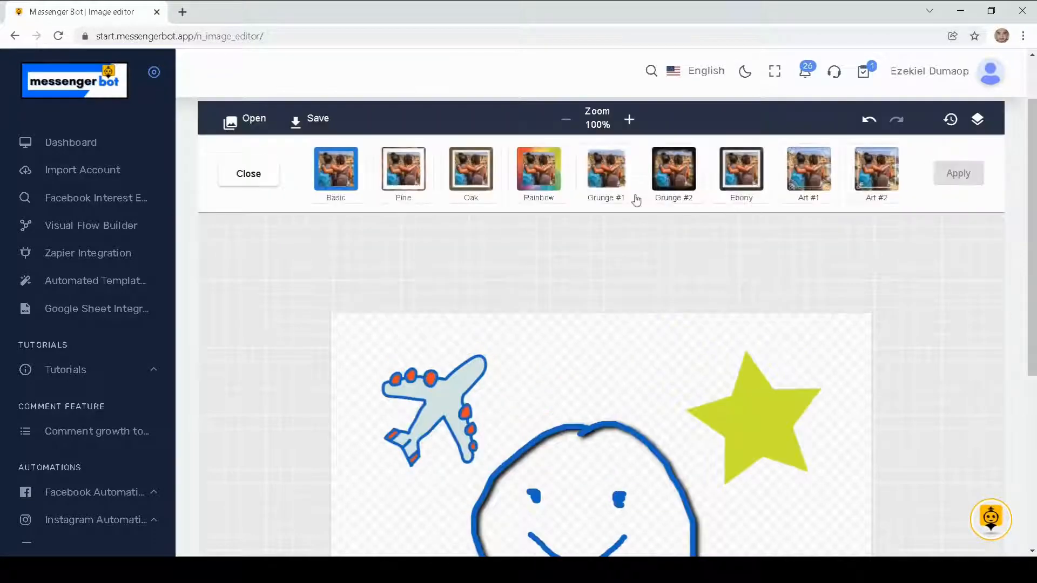
click(471, 178)
click(532, 189)
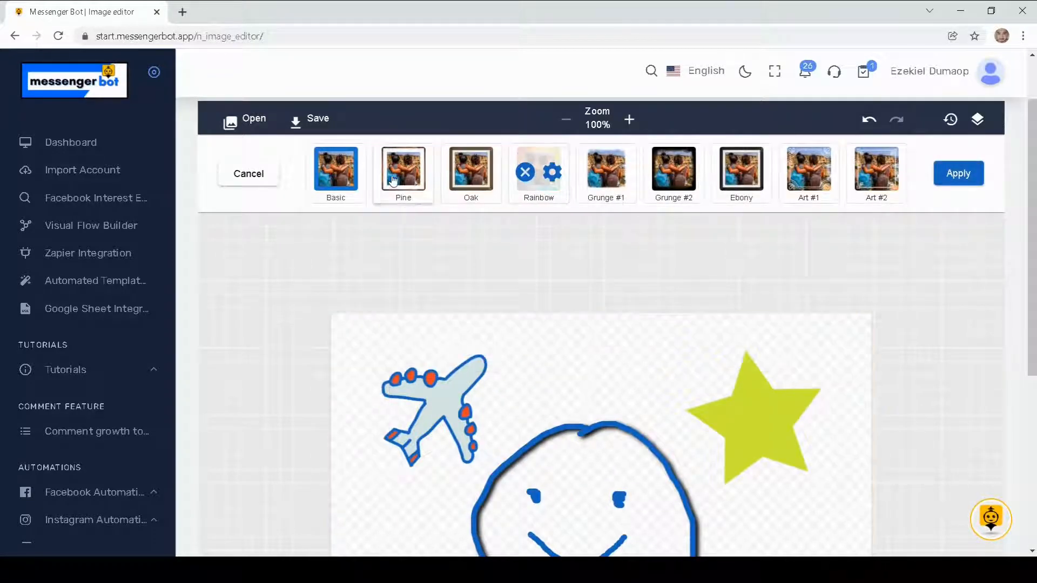
click(404, 178)
click(335, 178)
click(408, 190)
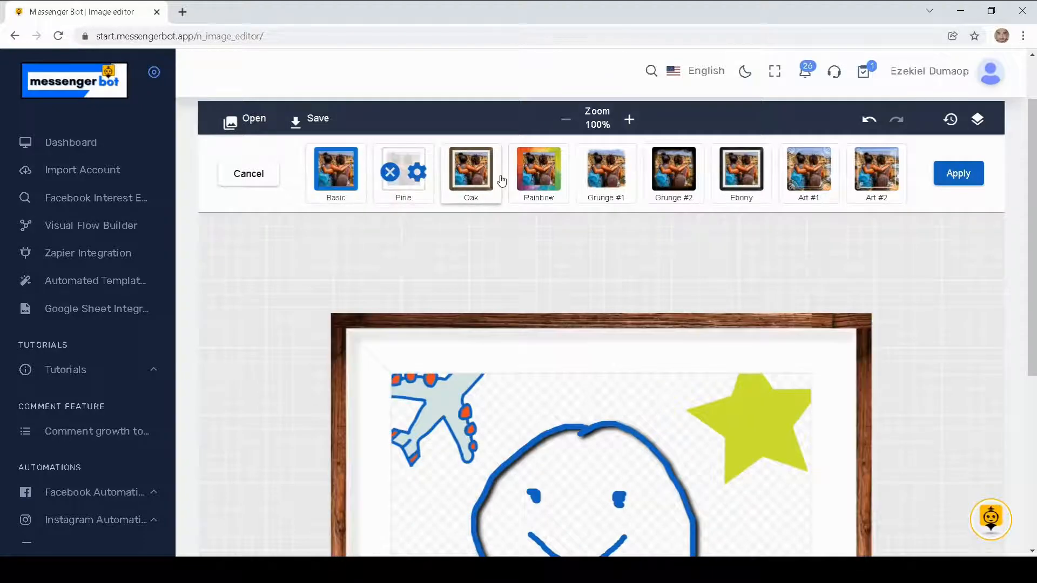
click(483, 180)
click(338, 172)
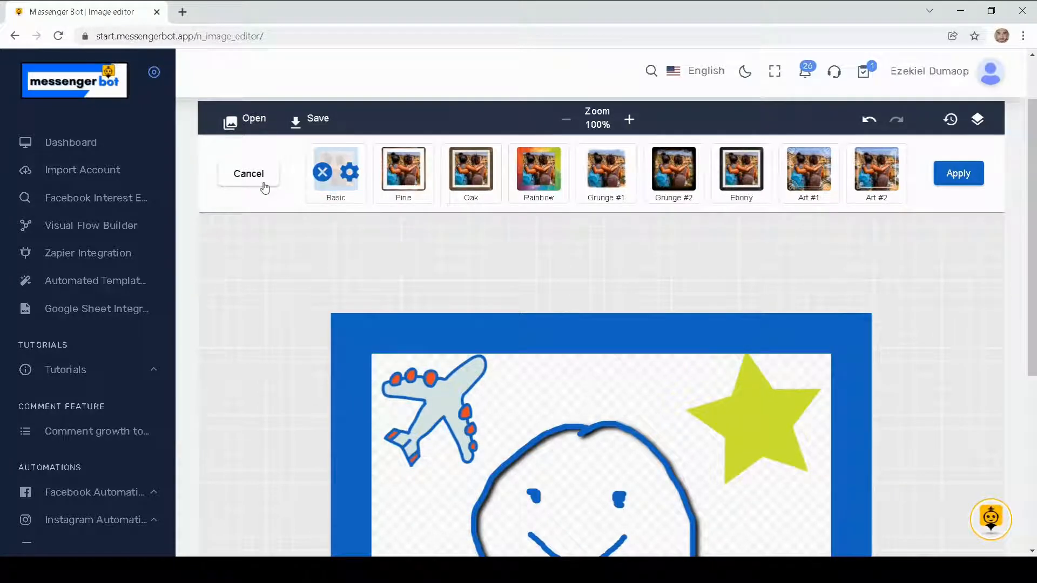
click(249, 174)
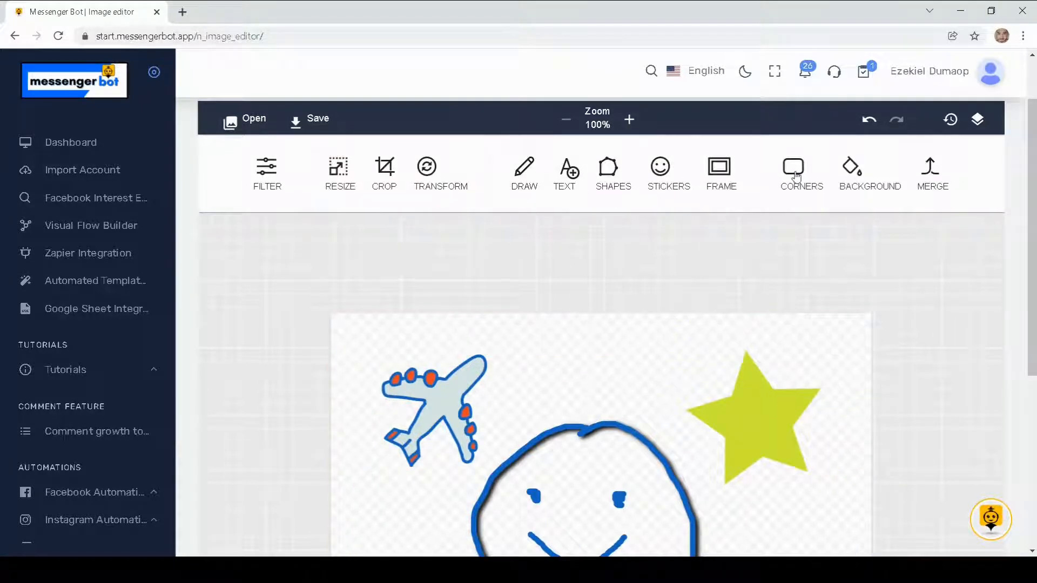
Adjust the radius of the canvas's rounded corners and apply the corner rounding
click(795, 174)
drag(1033, 177, 1034, 188)
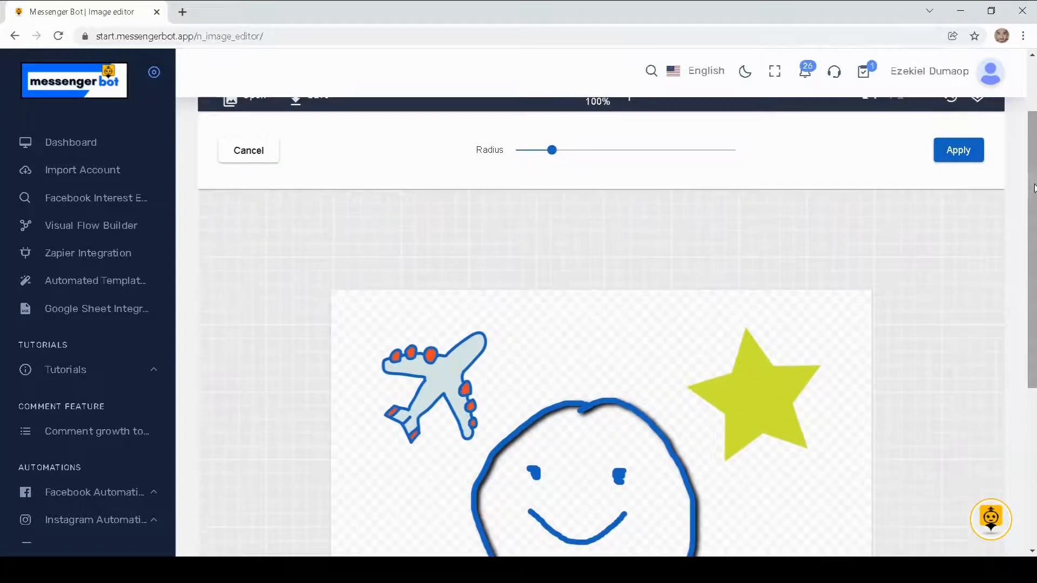
drag(549, 155, 718, 209)
click(959, 152)
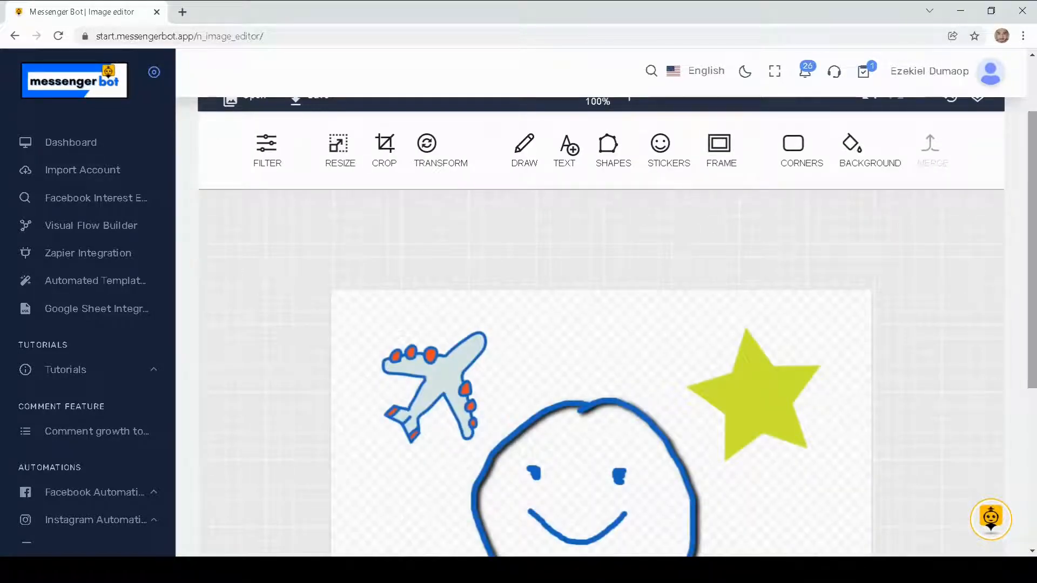
Try black, red, orange, beige, green, blue and purple as the canvas background color
scroll(1034, 197, up, 1)
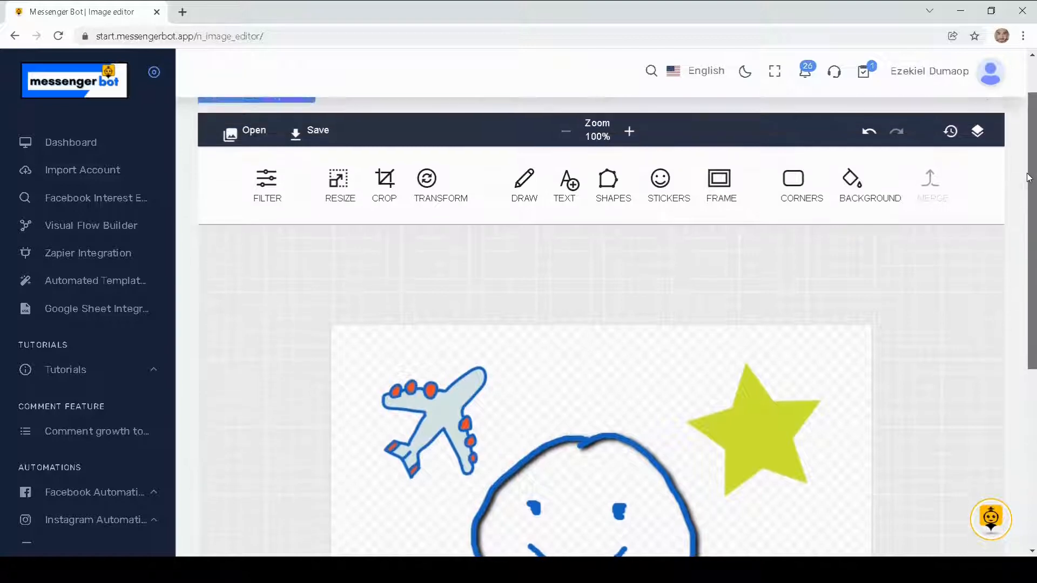
click(857, 188)
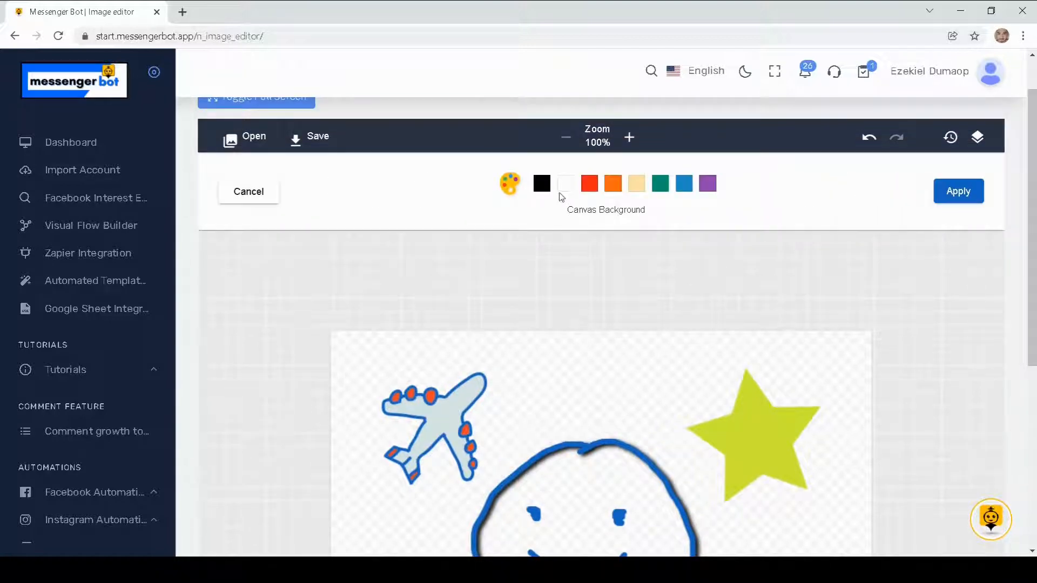
click(542, 188)
click(589, 190)
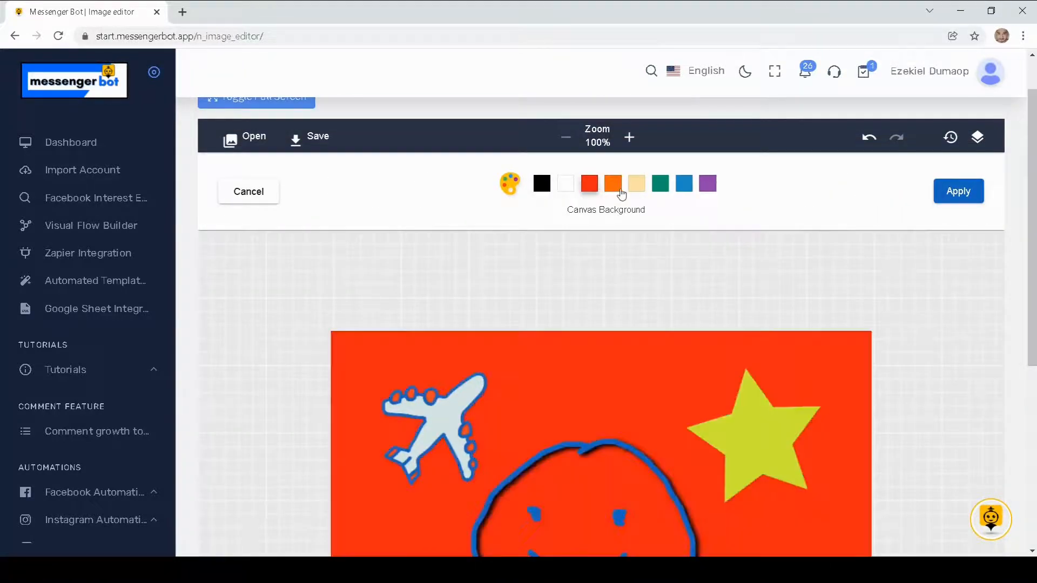
click(613, 190)
click(636, 192)
click(663, 194)
click(683, 190)
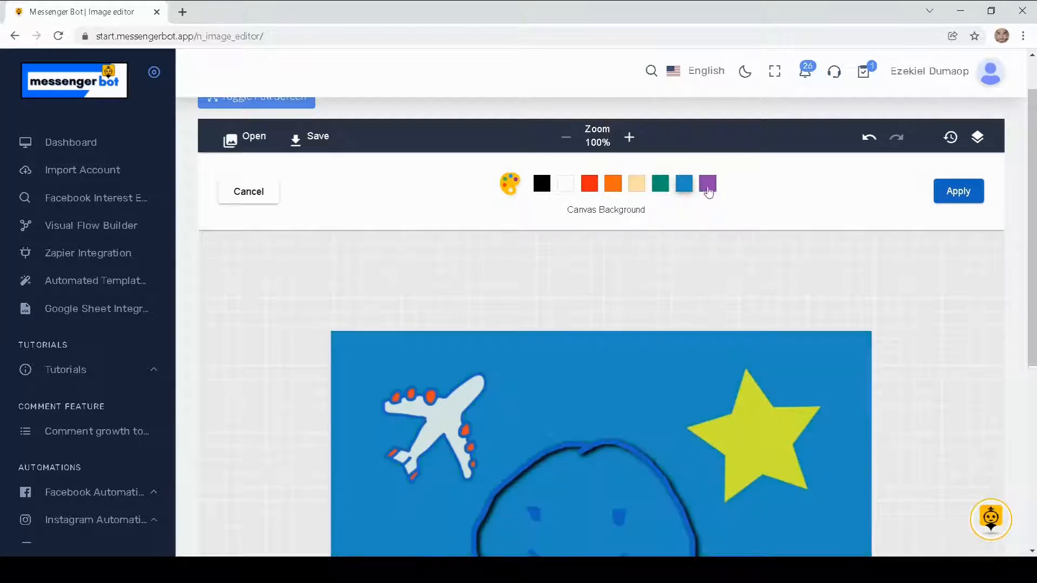
click(707, 190)
Compare the background colors from red through purple once more on the design, and cancel the background change
click(591, 193)
click(613, 186)
click(636, 186)
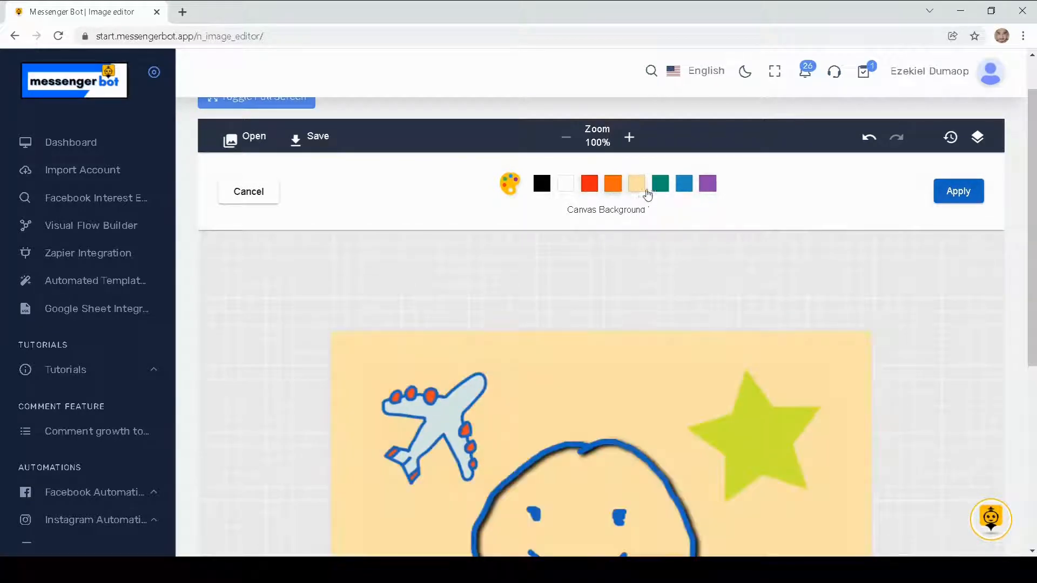
click(660, 186)
click(684, 186)
click(705, 188)
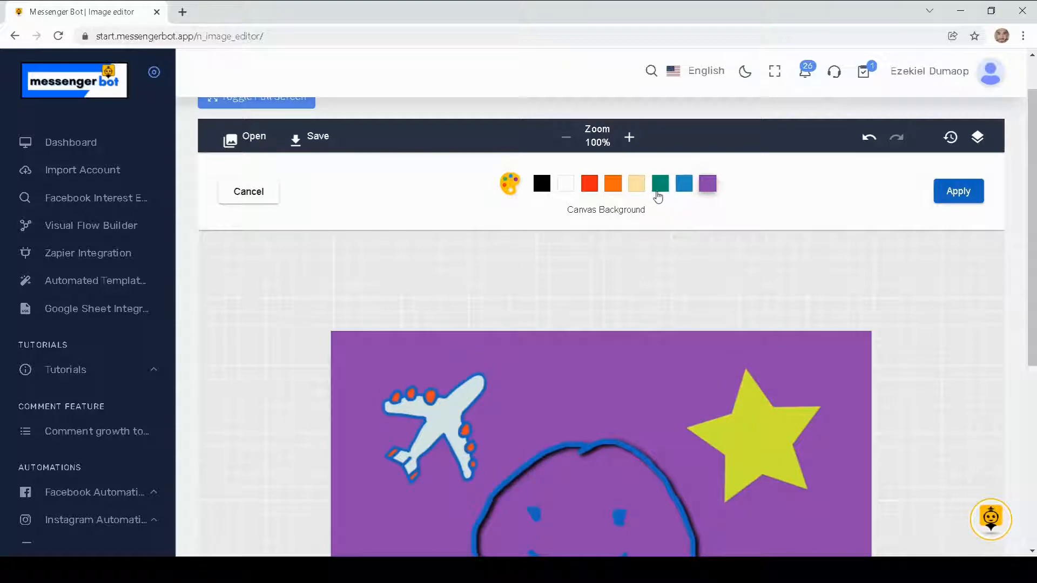
drag(1032, 155, 1034, 227)
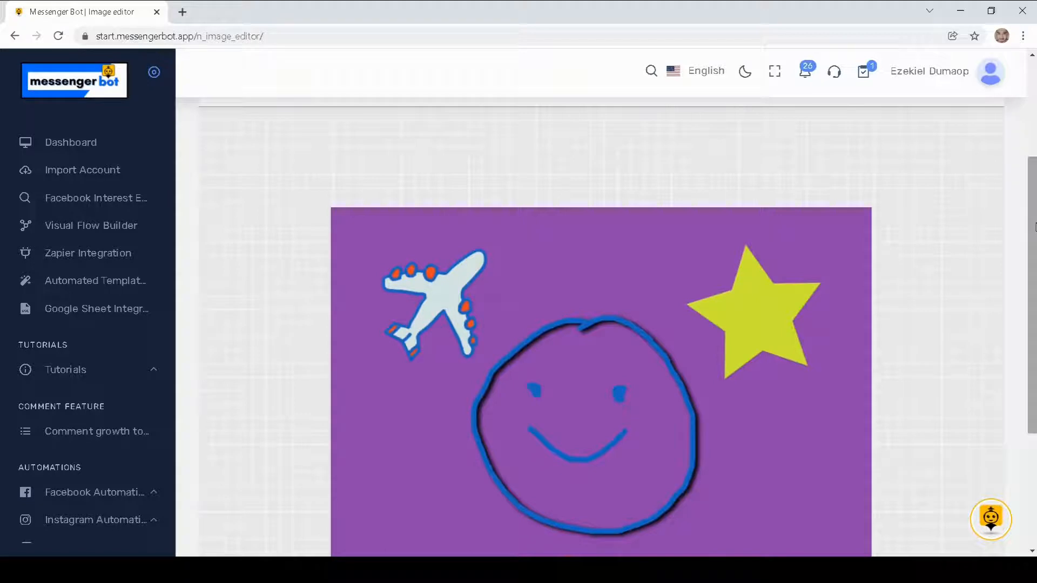
scroll(1034, 226, up, 3)
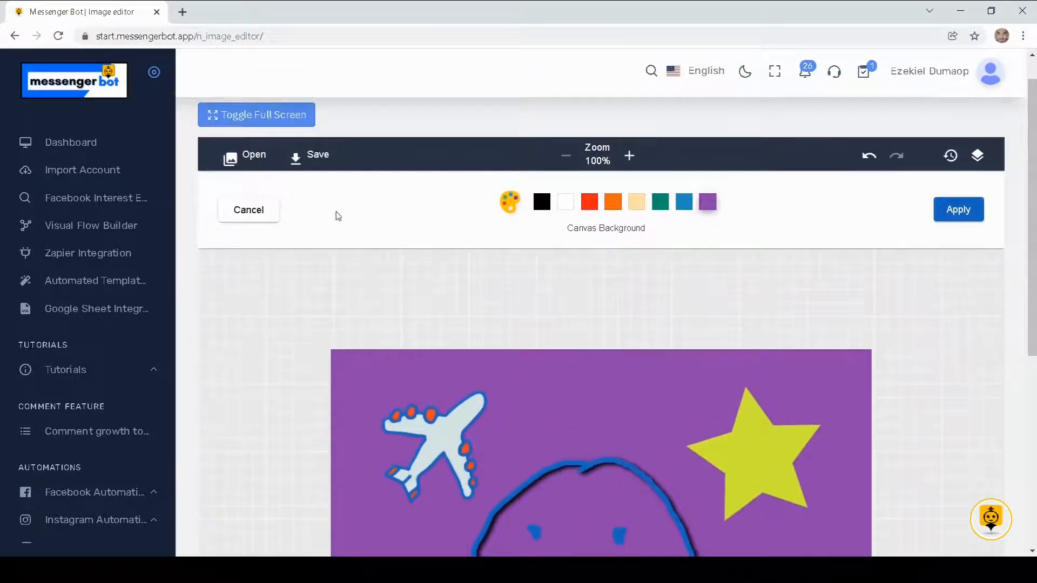
click(265, 218)
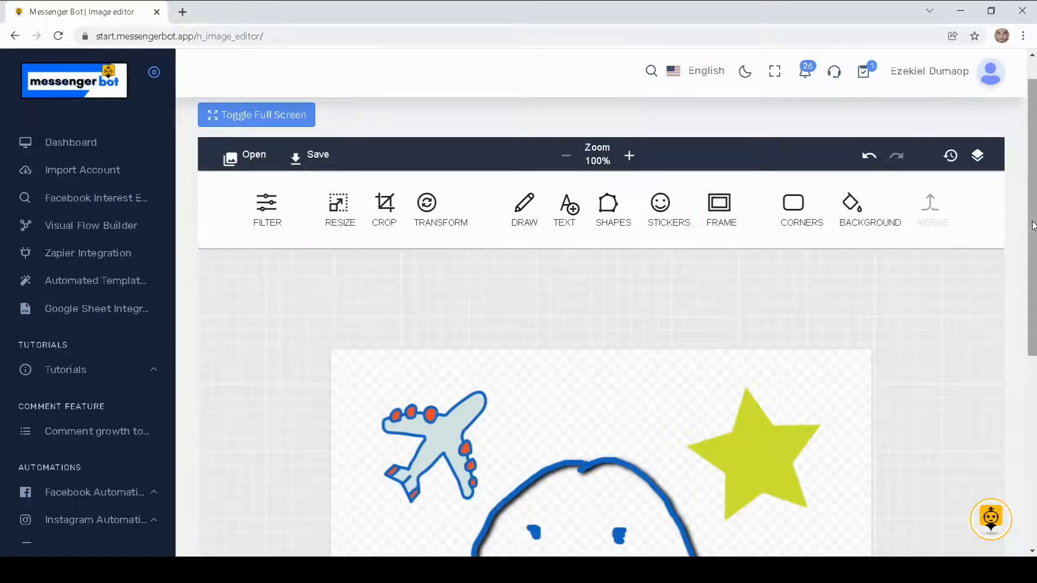
Try the Grayscale, Black & White and Sharpen filters on the image, discard them, and close the filter options
scroll(946, 233, down, 1)
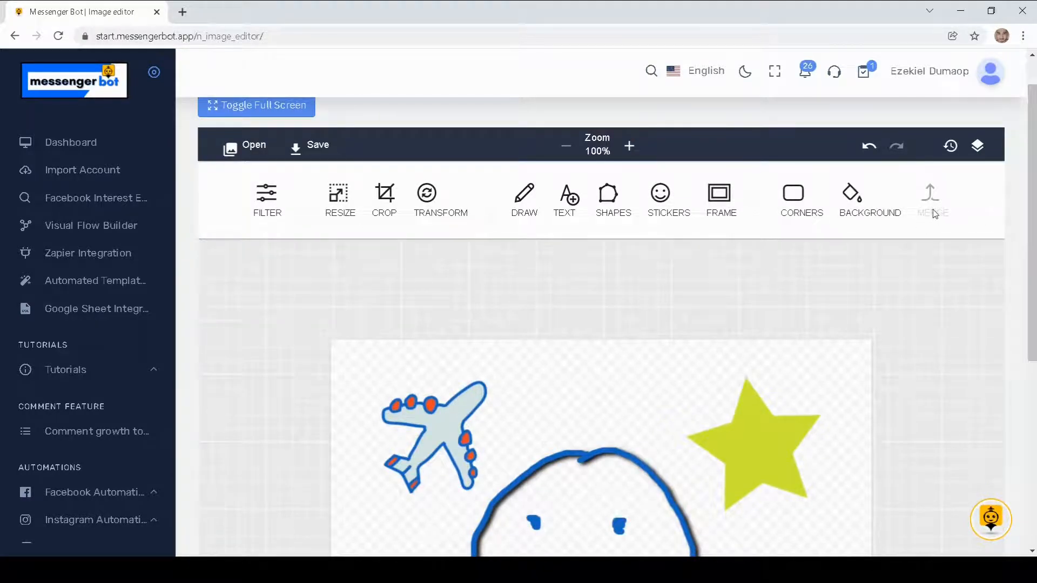
drag(1035, 191, 1022, 162)
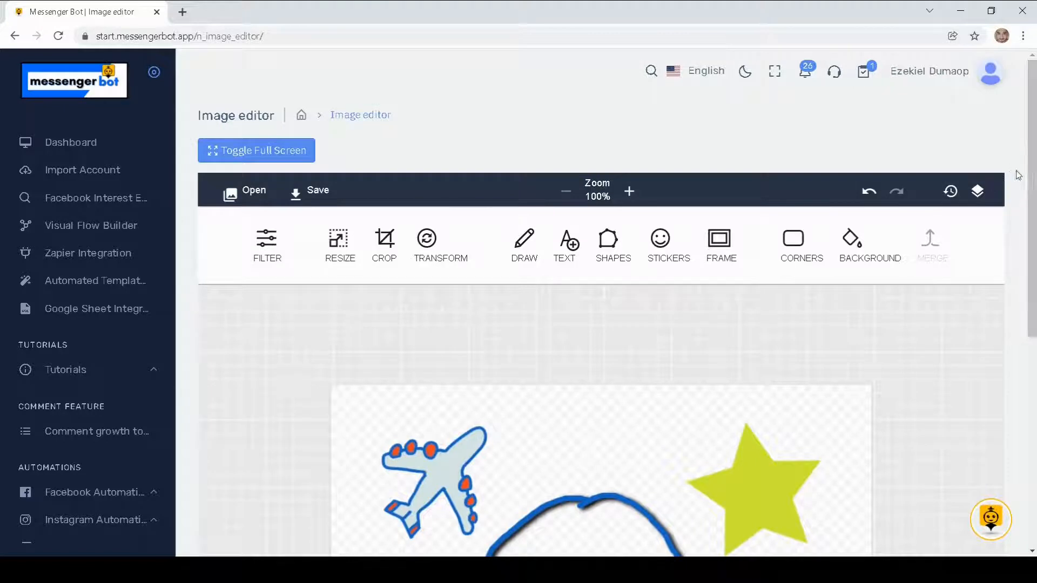
click(263, 249)
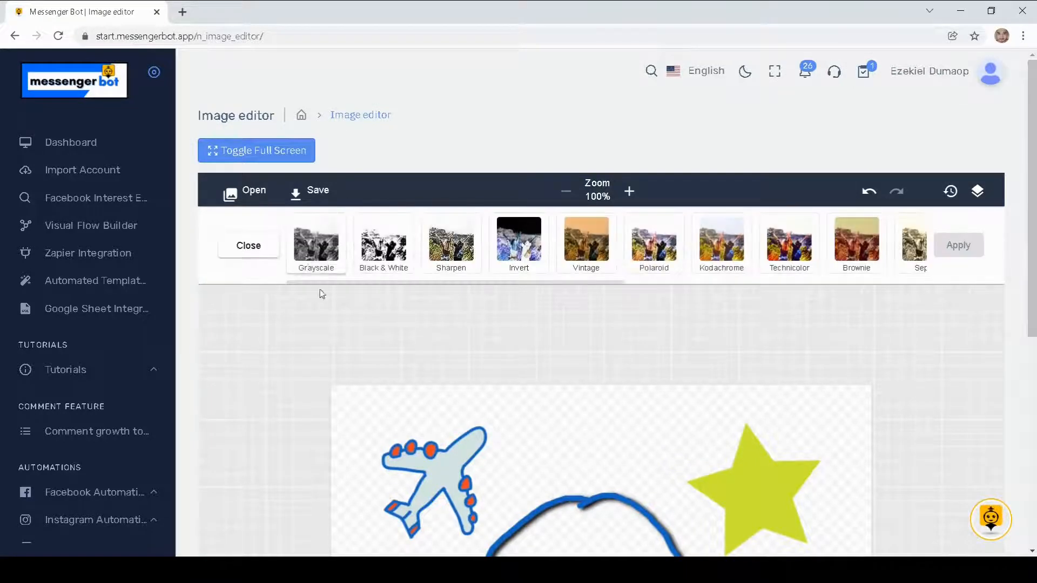
click(323, 256)
click(381, 253)
click(444, 253)
click(383, 246)
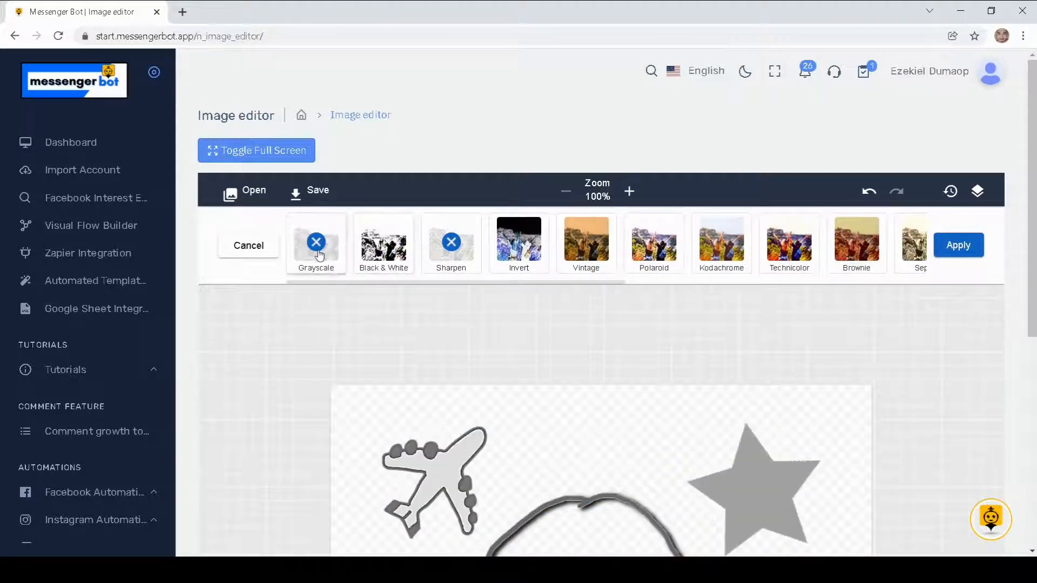
click(317, 246)
click(263, 250)
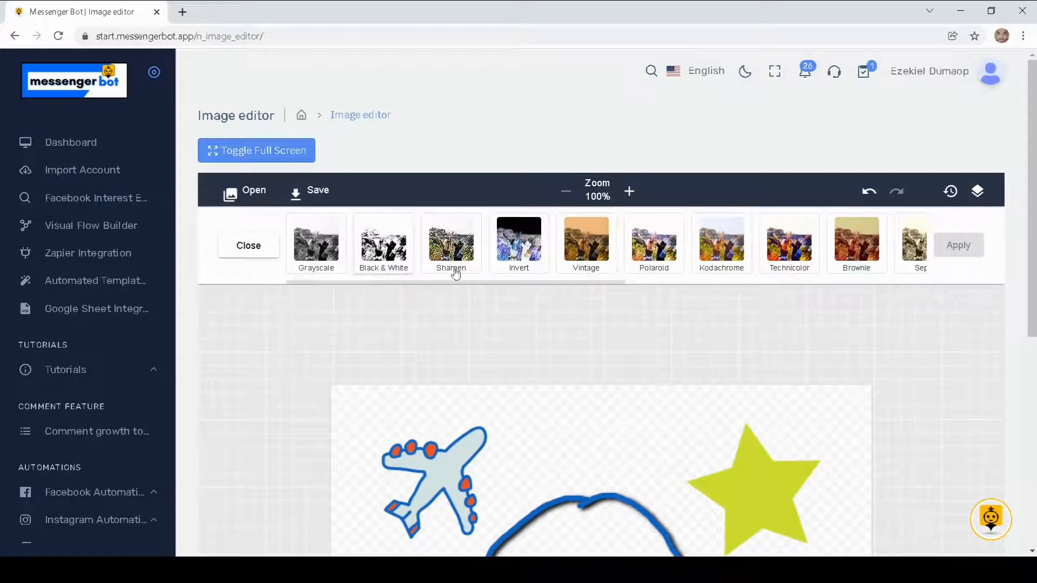
click(268, 253)
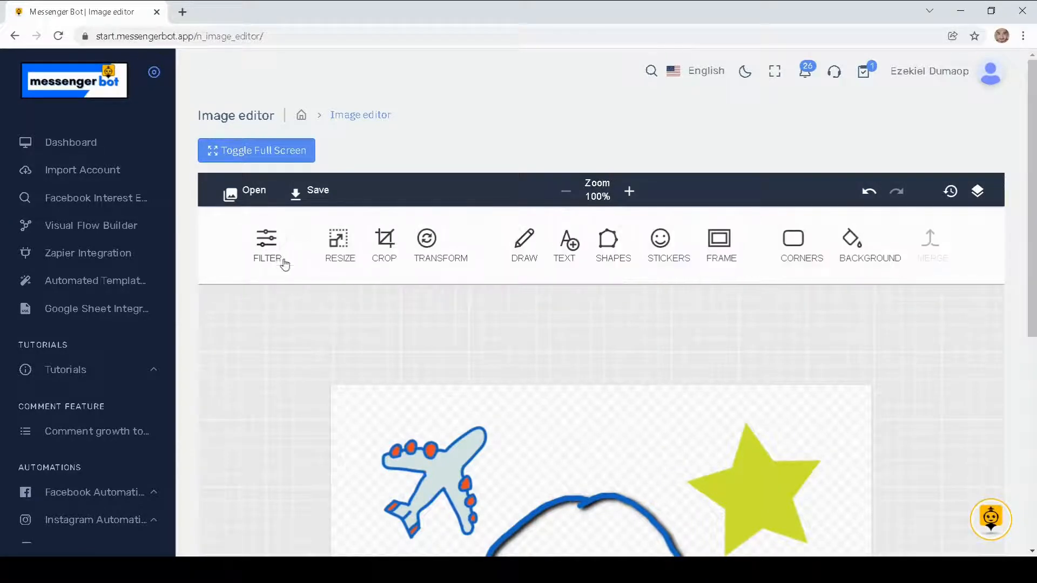
View the width and height resize settings and the crop aspect ratios, leaving both without applying anything
click(342, 246)
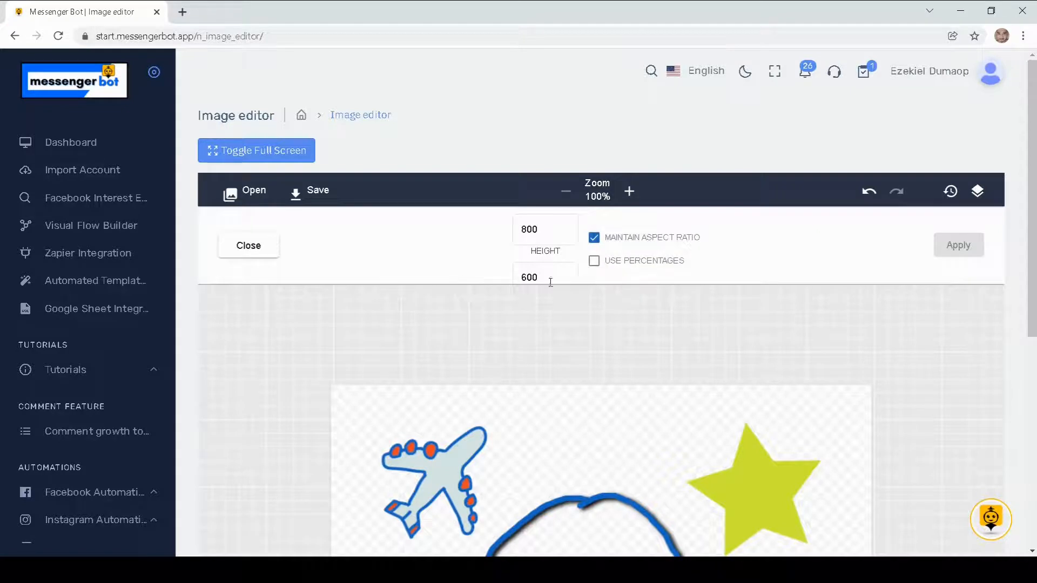
click(259, 250)
click(385, 243)
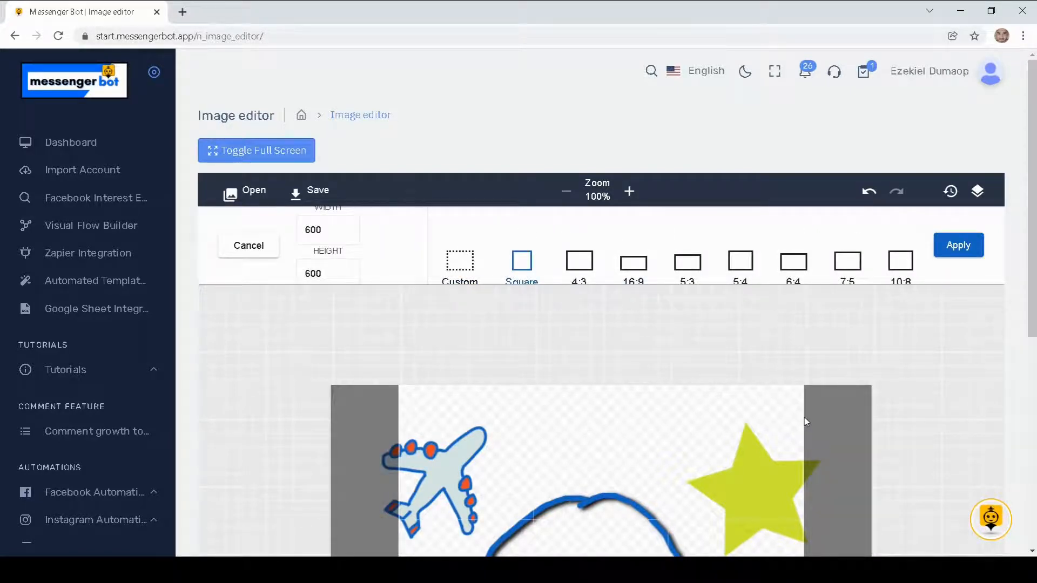
click(250, 250)
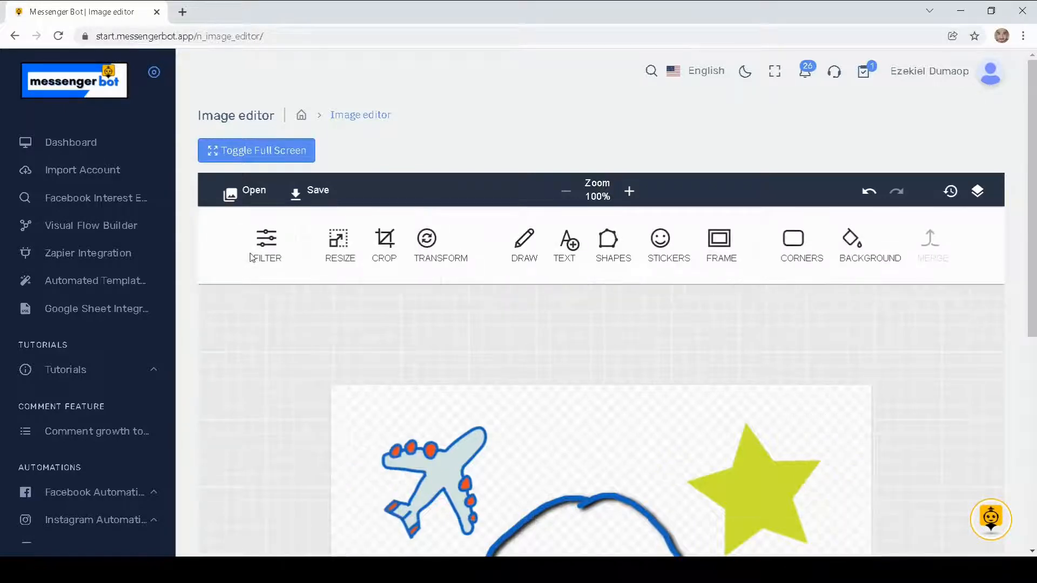
Try flipping the design vertically and rotating it clockwise, and cancel the transformation
click(432, 245)
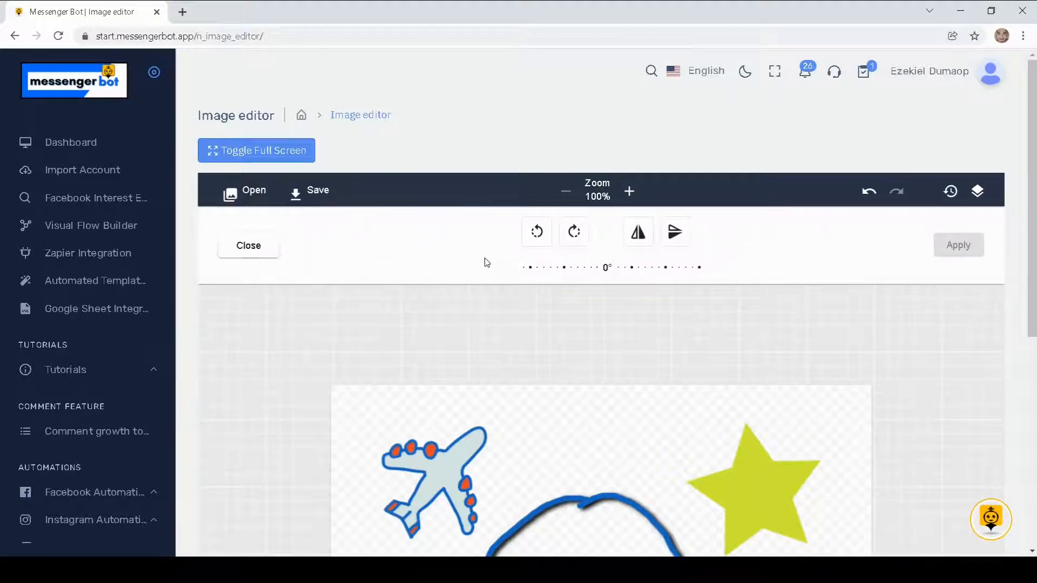
mouse_move(1032, 194)
mouse_down()
mouse_move(1032, 296)
mouse_move(1031, 246)
mouse_up()
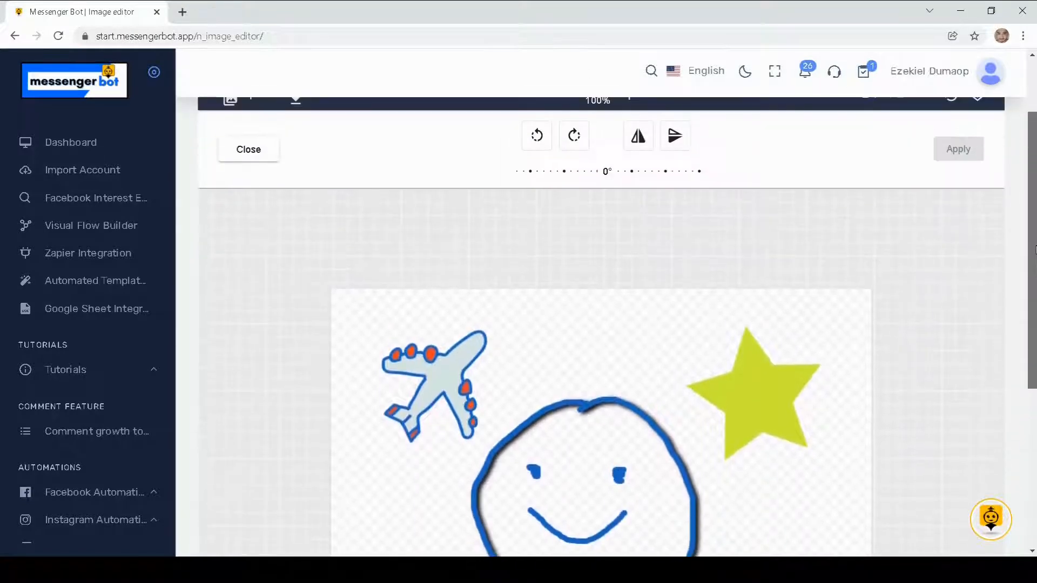
click(674, 141)
click(673, 142)
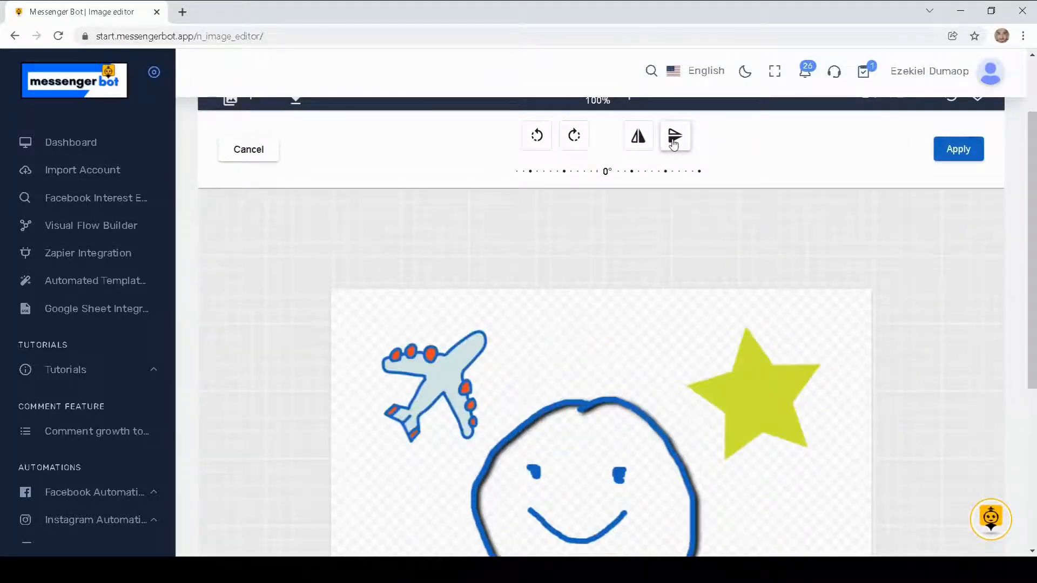
click(581, 139)
click(582, 139)
click(582, 138)
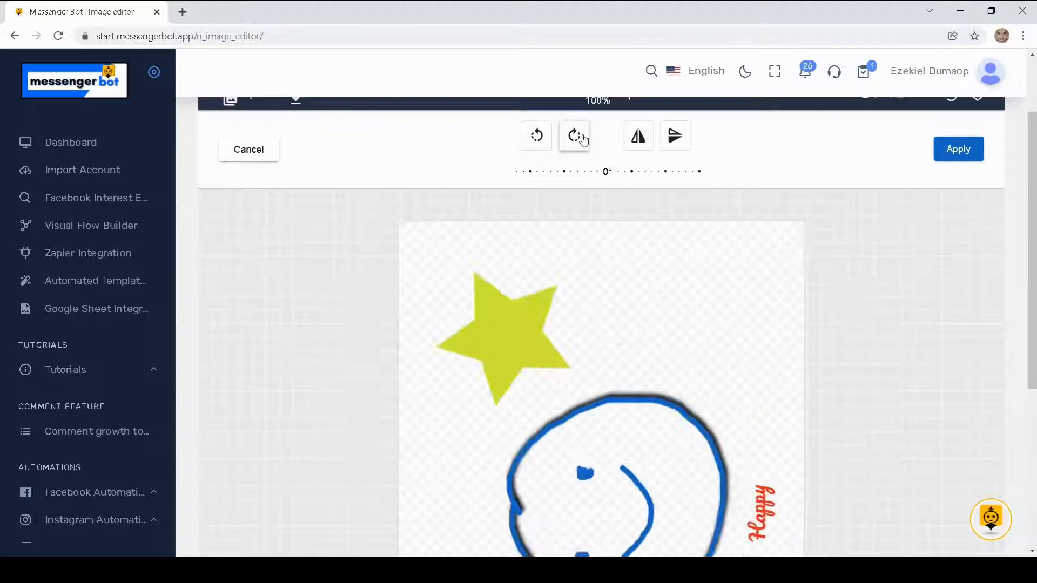
click(582, 139)
click(248, 152)
Show the objects list, and look through the edit history entries alongside the finished design
scroll(540, 216, up, 2)
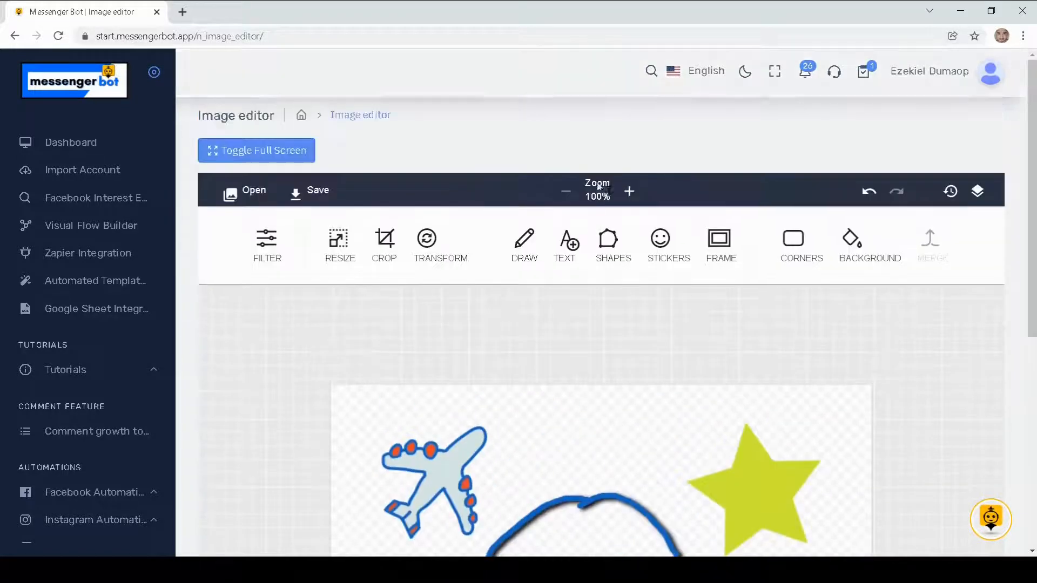
scroll(1033, 201, down, 1)
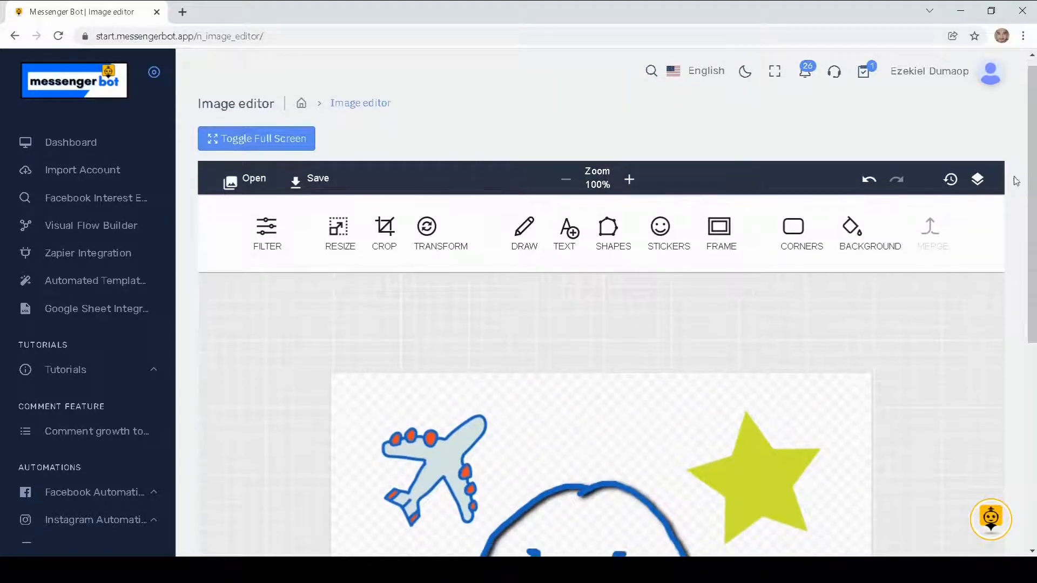
click(979, 180)
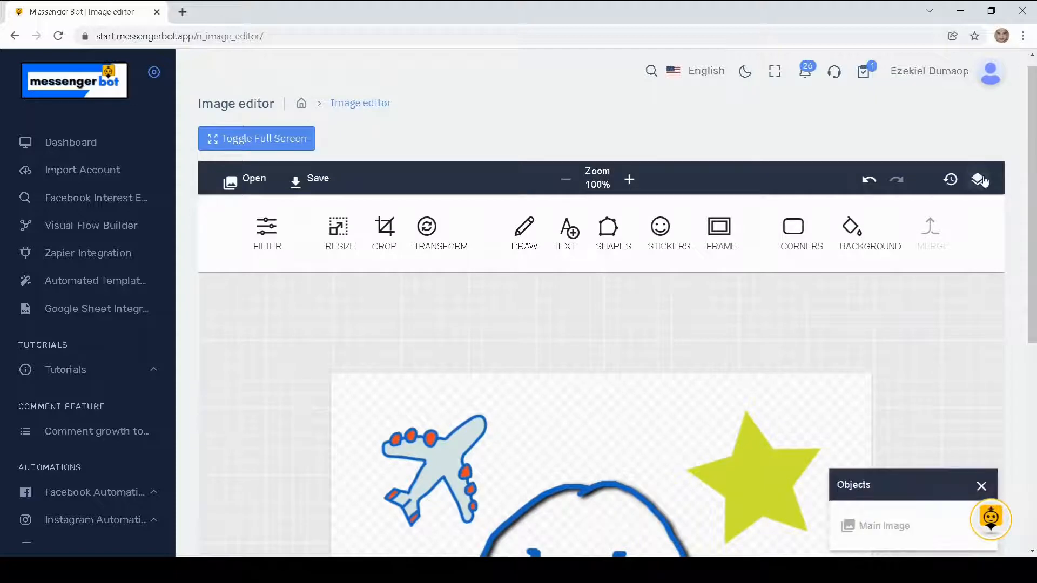
click(949, 183)
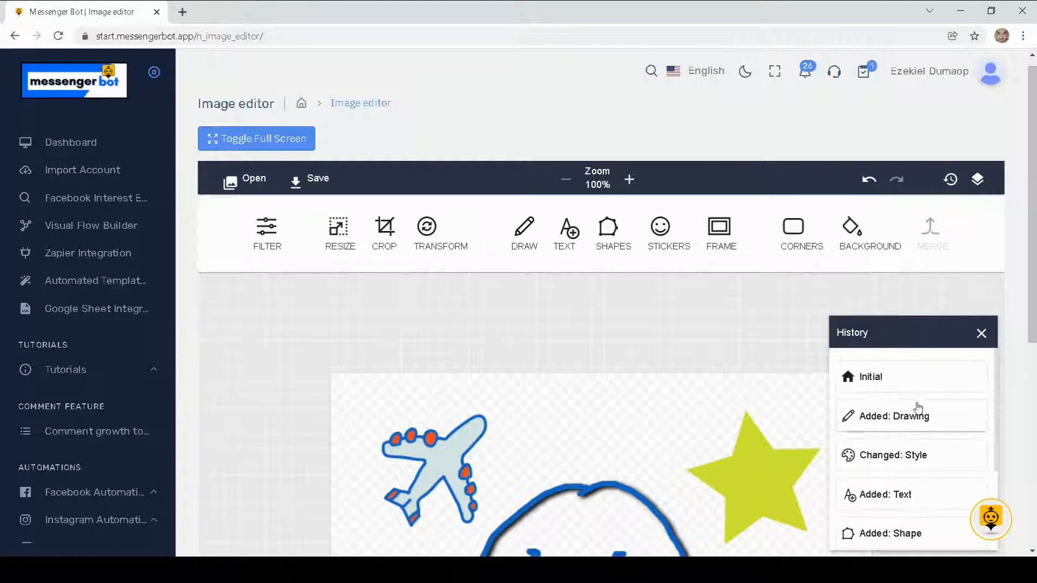
scroll(918, 408, down, 5)
scroll(927, 404, up, 1)
scroll(753, 251, up, 3)
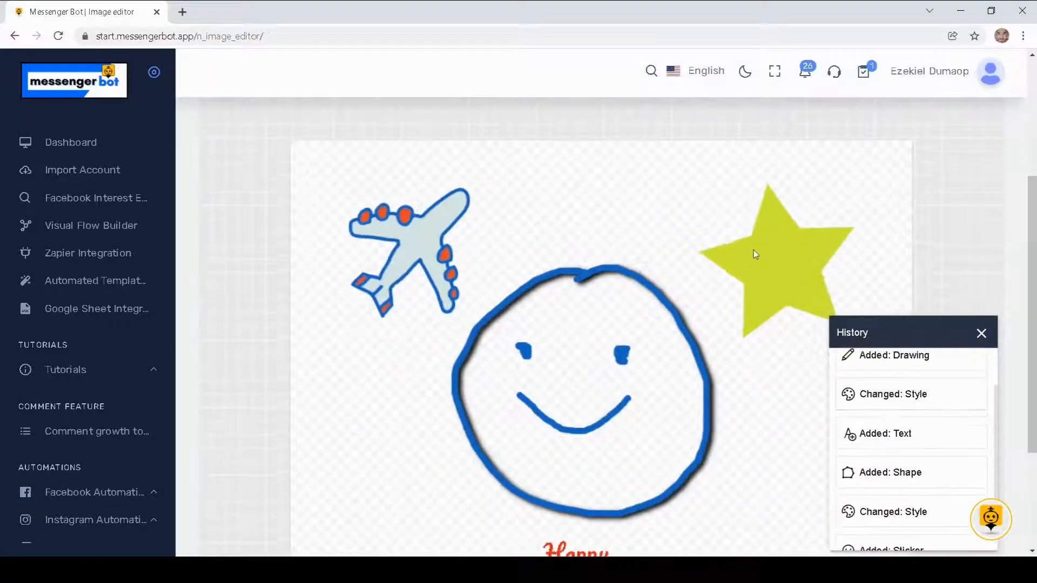
scroll(978, 185, down, 2)
drag(1034, 274, 1033, 145)
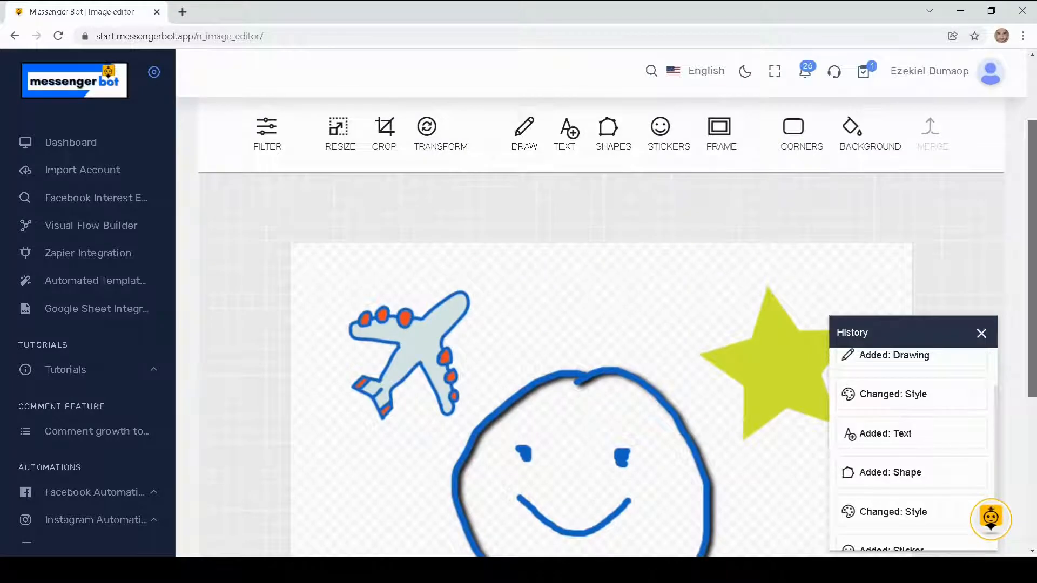
Review the design's recorded history entries from the initial state through the drawing, style, text and shape changes
scroll(942, 373, up, 1)
scroll(946, 384, down, 2)
scroll(947, 384, up, 2)
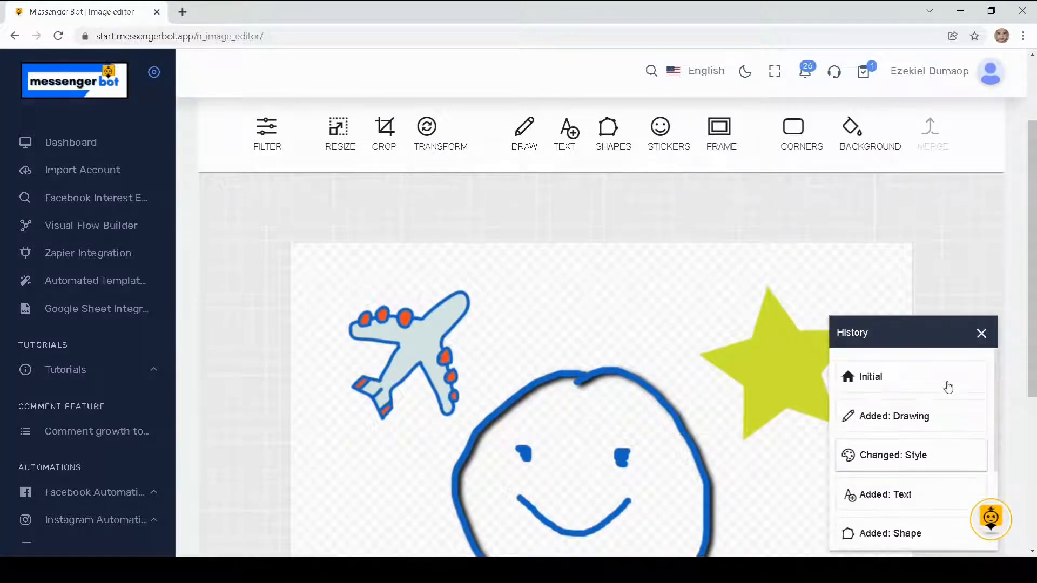
scroll(948, 382, down, 1)
scroll(949, 382, up, 1)
drag(1034, 191, 1033, 155)
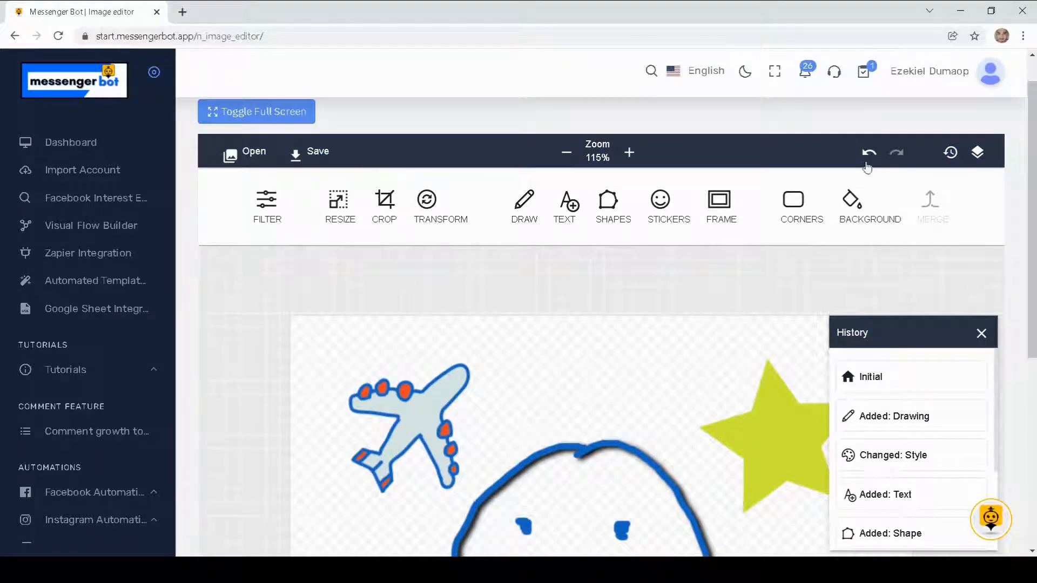
Set the canvas zoom to 105% and close the history list
click(628, 153)
click(567, 157)
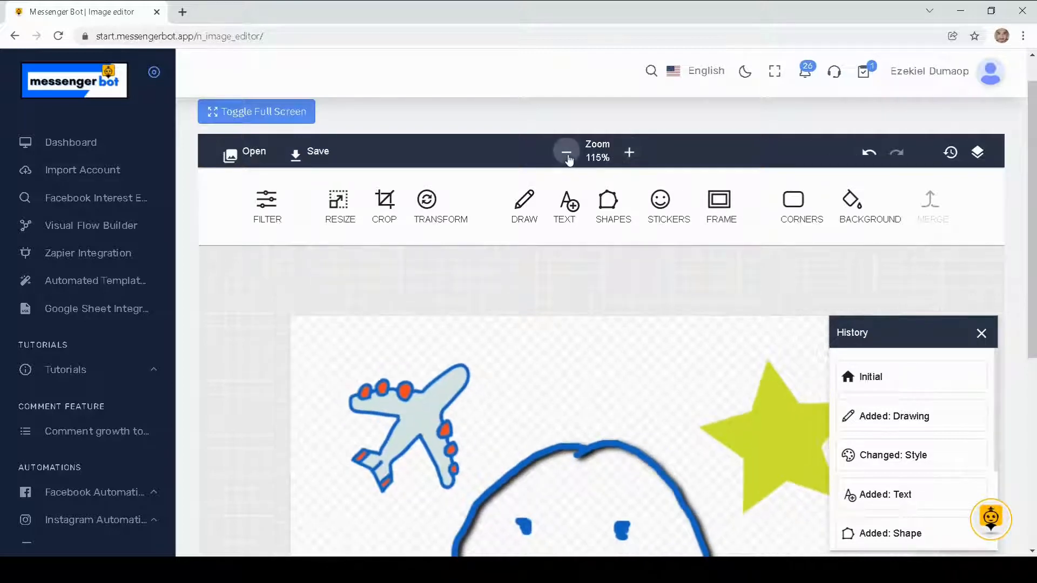
click(567, 156)
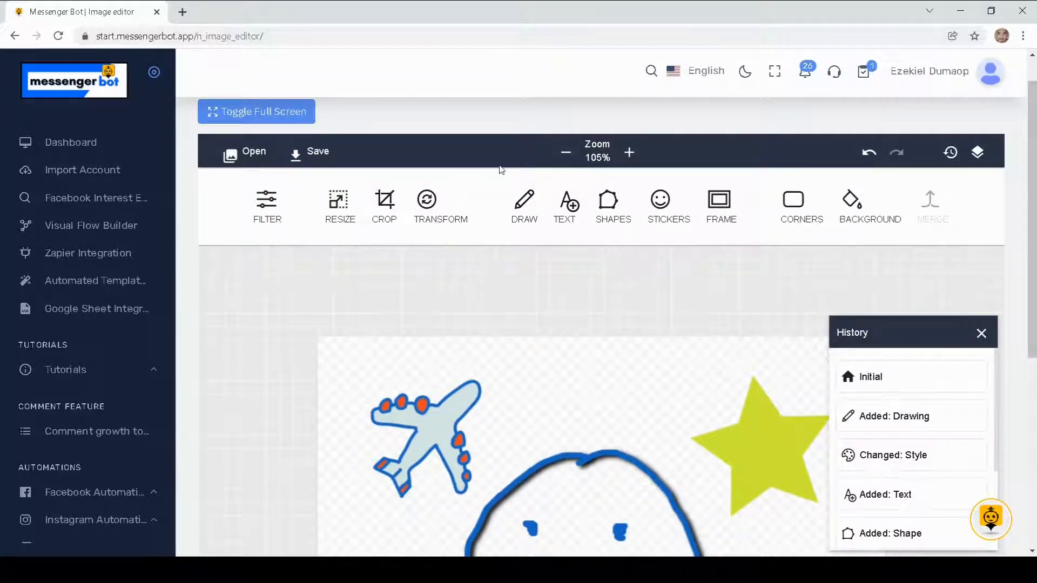
click(981, 333)
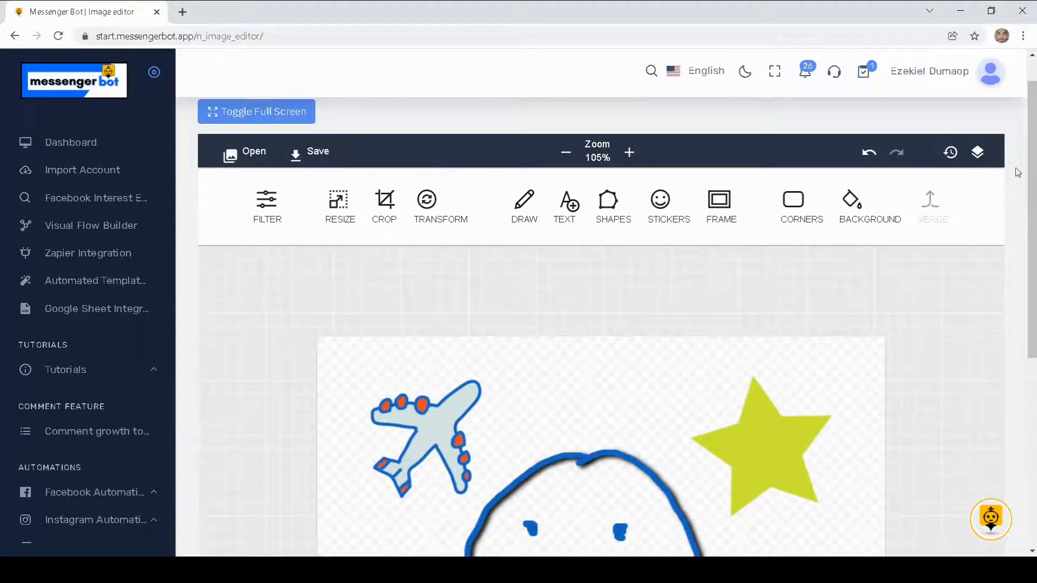
Try opening the white T-shirt photo as the background image, and undo it
scroll(1017, 172, down, 4)
scroll(1017, 172, up, 5)
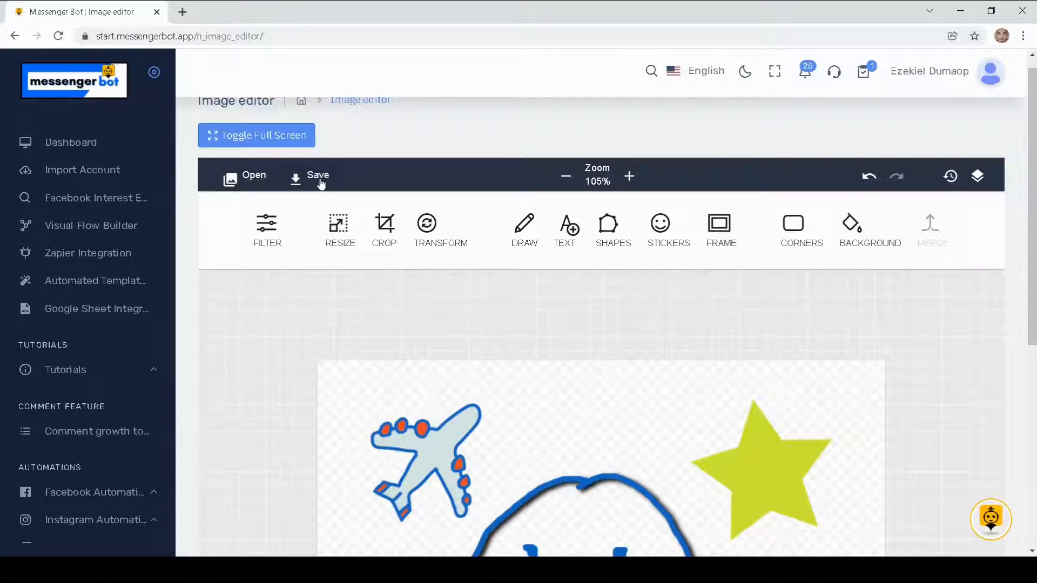
click(248, 185)
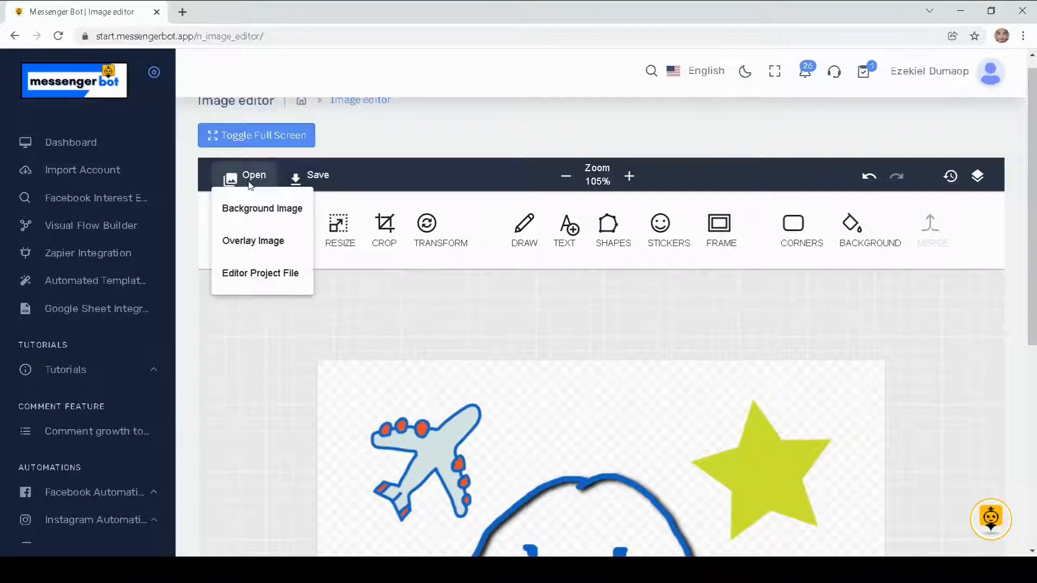
click(250, 214)
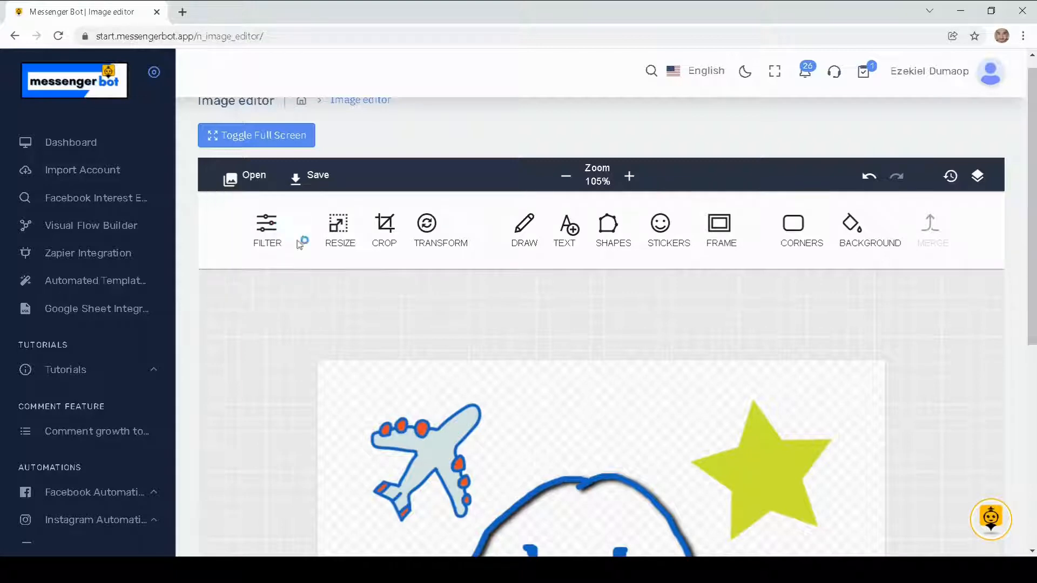
double_click(379, 138)
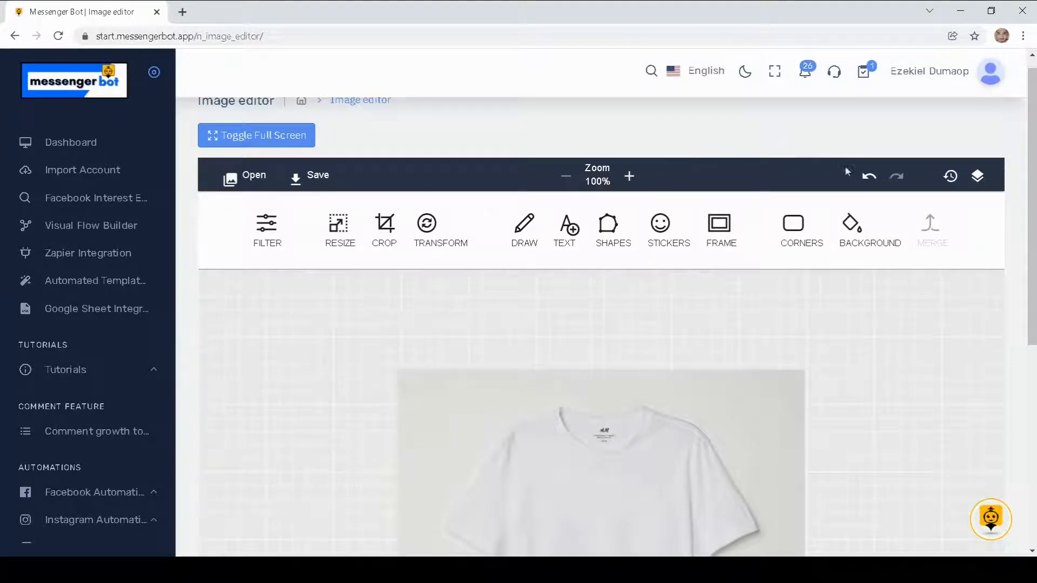
click(868, 176)
Try adding the Pinterest logo as an overlay image, reposition it over the smiley, and undo the overlay
click(241, 175)
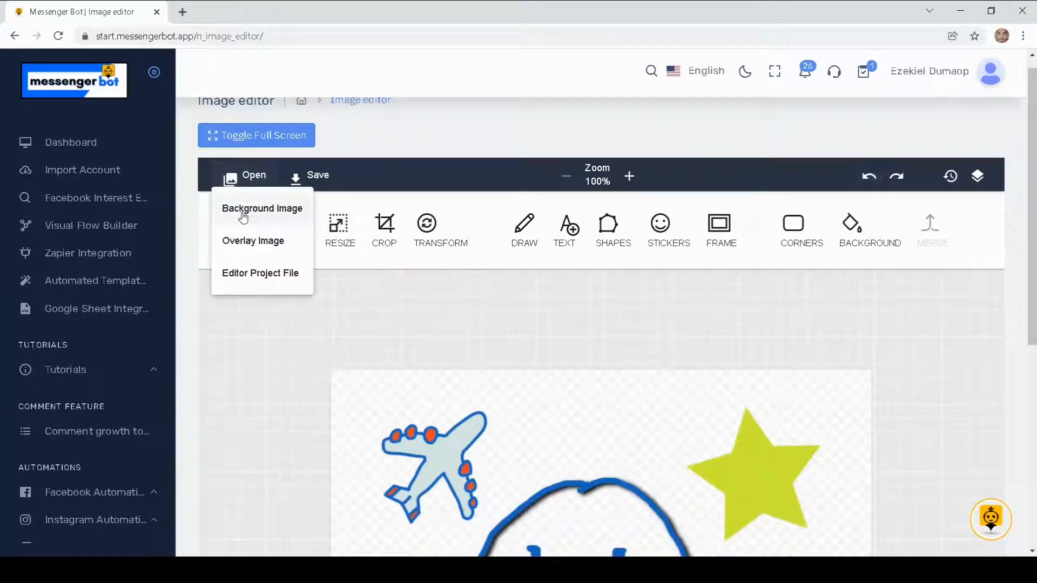
click(251, 241)
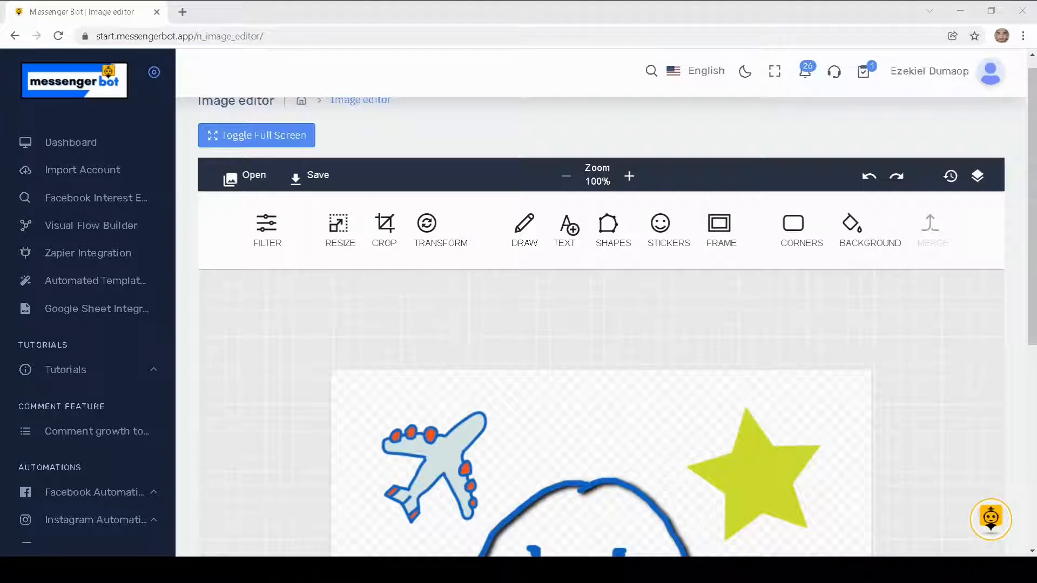
double_click(445, 256)
drag(587, 426, 606, 403)
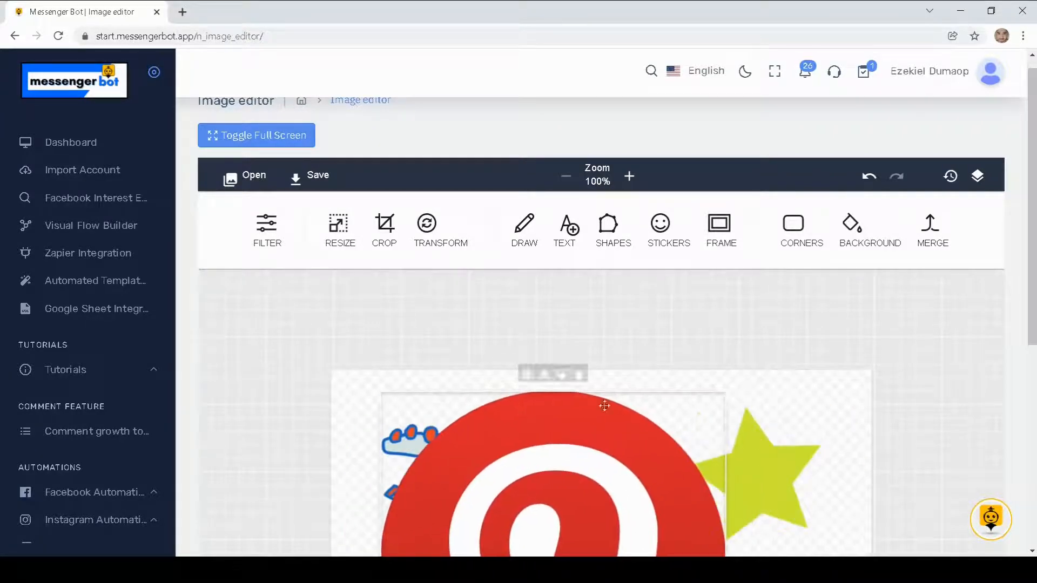
scroll(1032, 280, down, 3)
drag(671, 378, 696, 417)
scroll(594, 324, up, 4)
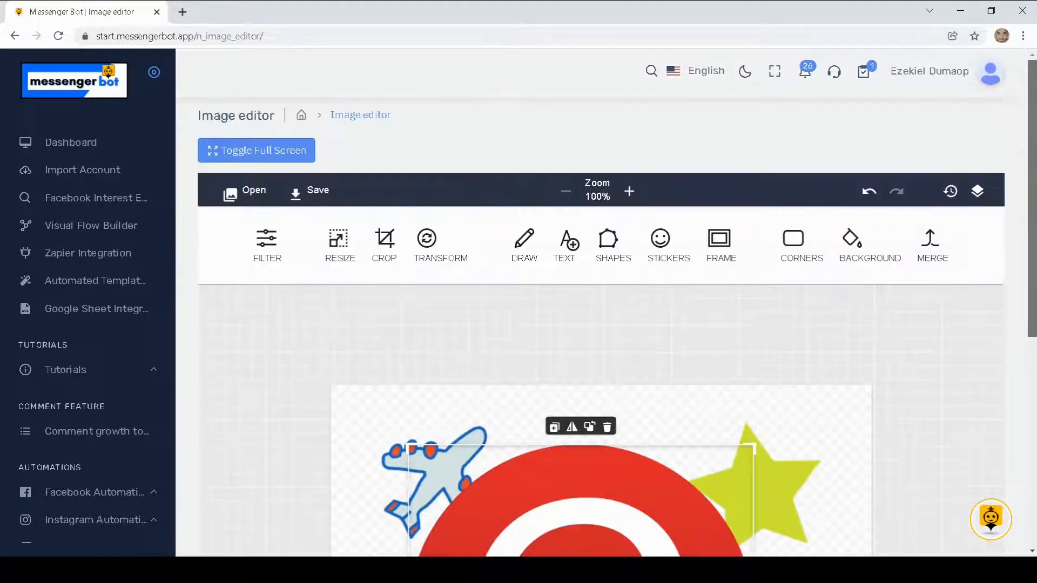
click(869, 193)
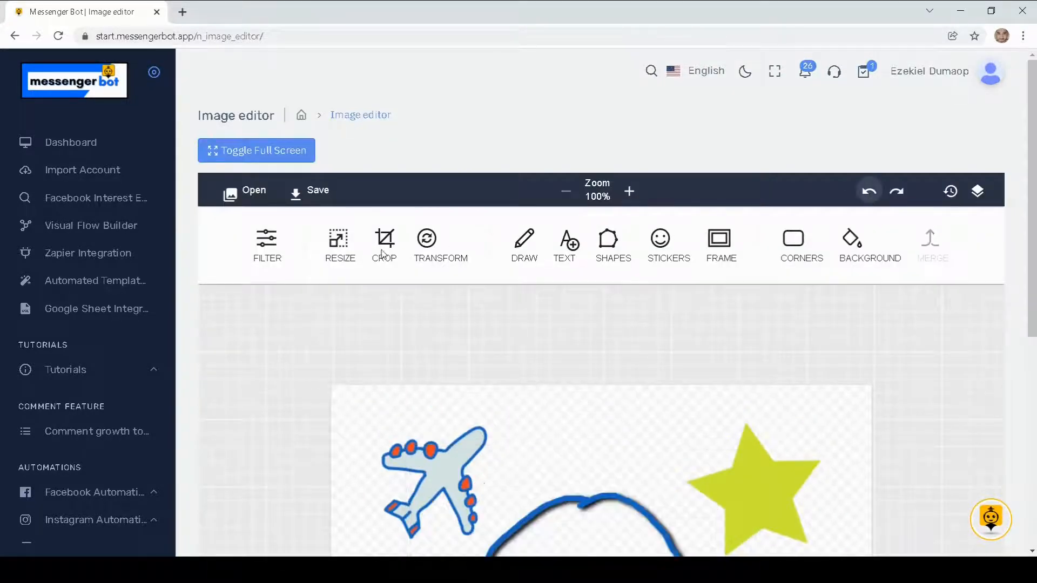
Show the Editor Project File option, and try moving the Pinterest logo slightly on the canvas before undoing it
click(238, 195)
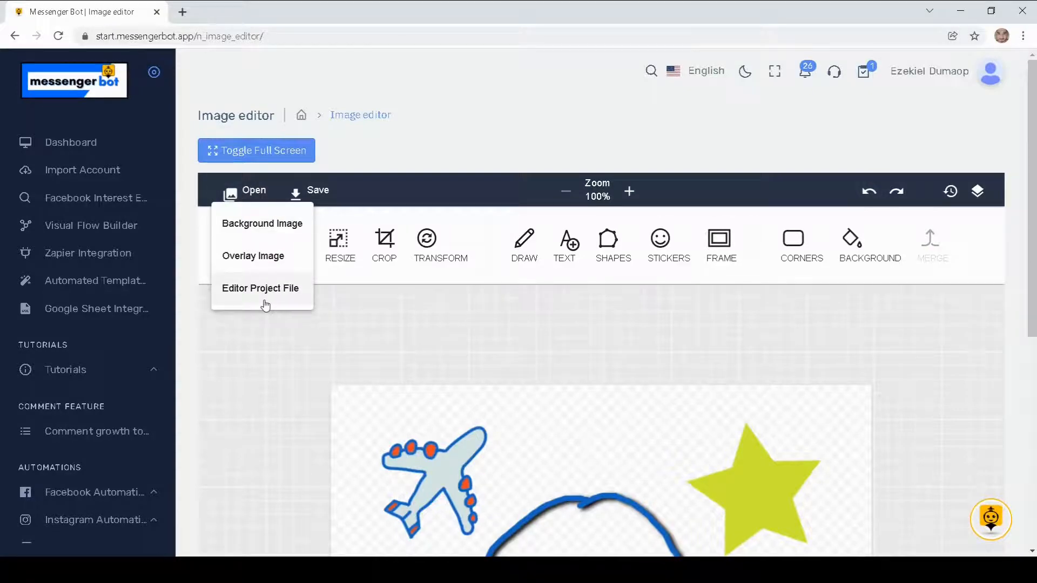
click(266, 305)
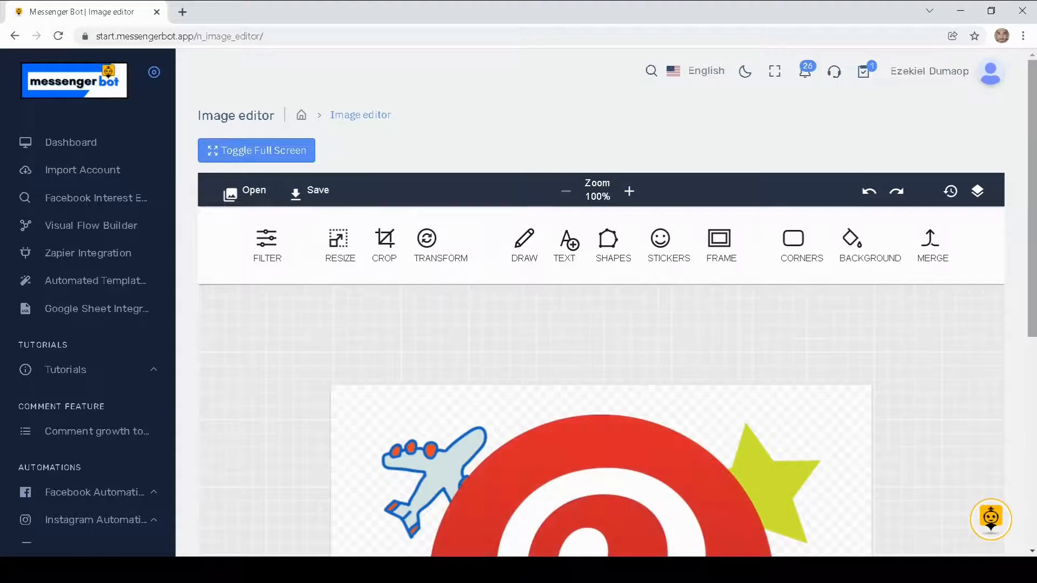
scroll(729, 345, down, 4)
click(727, 399)
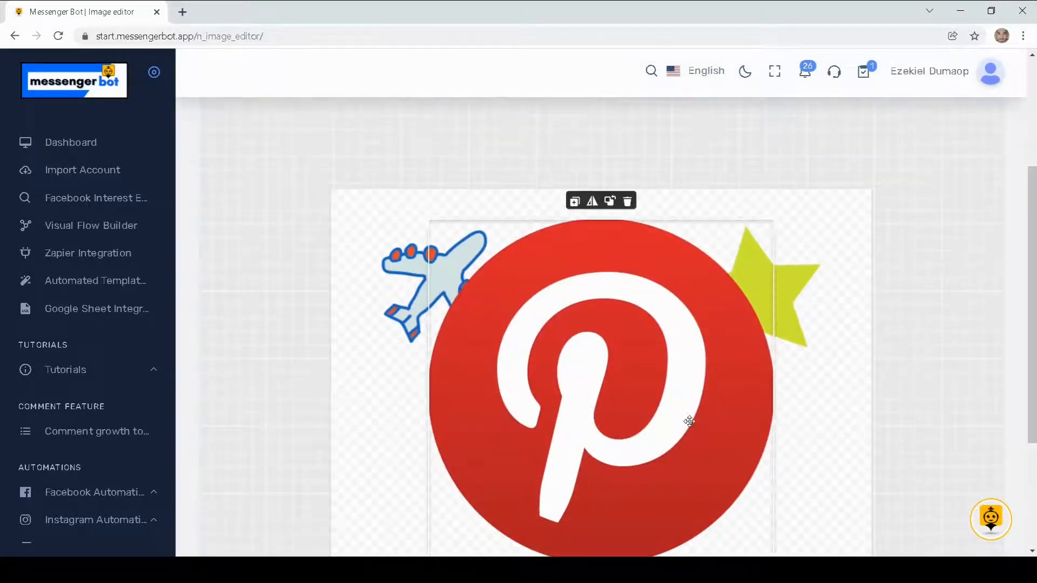
mouse_move(689, 420)
mouse_down()
mouse_move(641, 433)
mouse_move(680, 431)
mouse_up()
scroll(712, 422, up, 4)
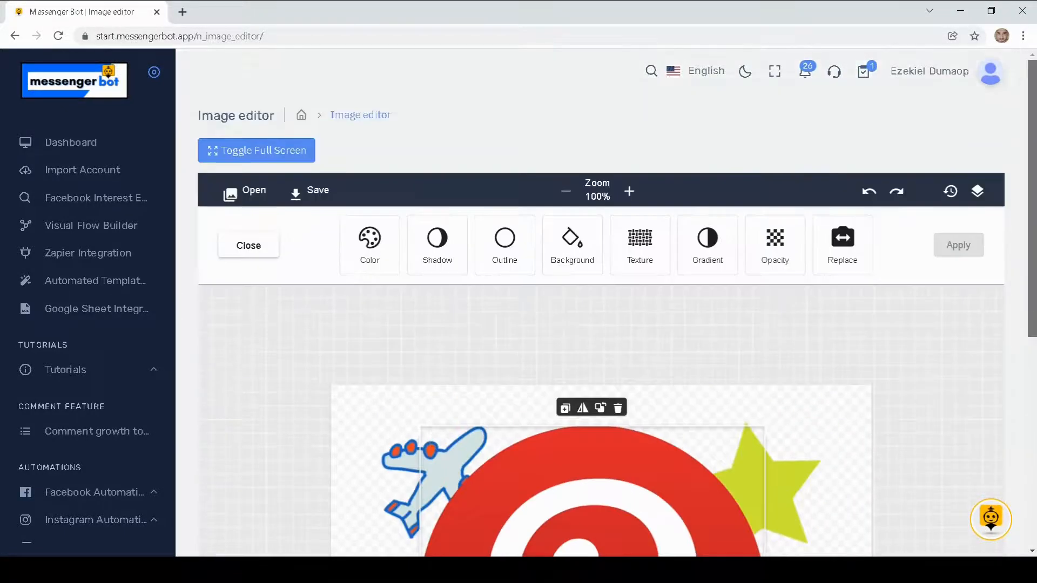
click(869, 191)
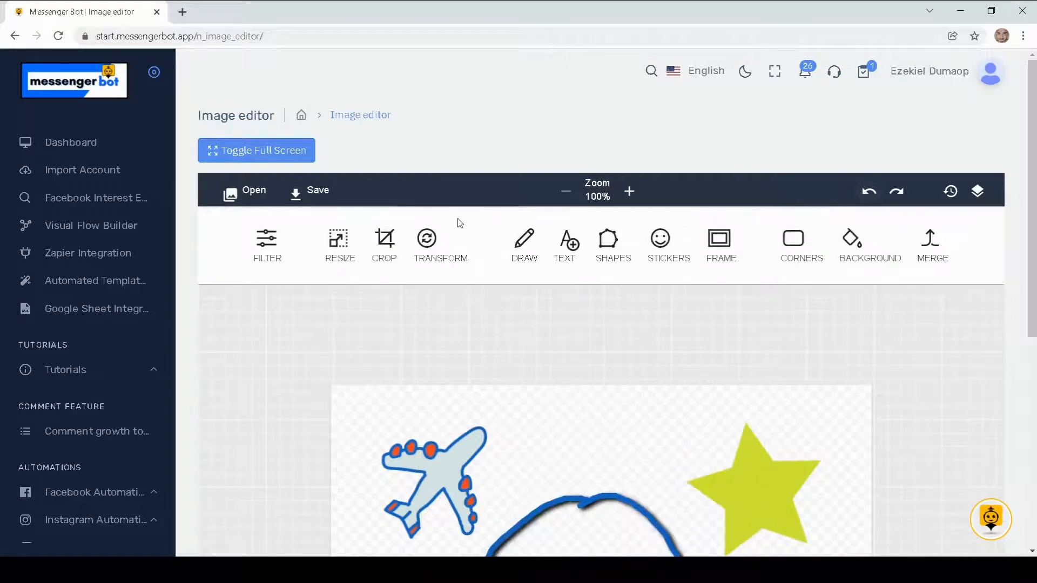
Save the finished smiley design to the computer as a PNG image
click(306, 199)
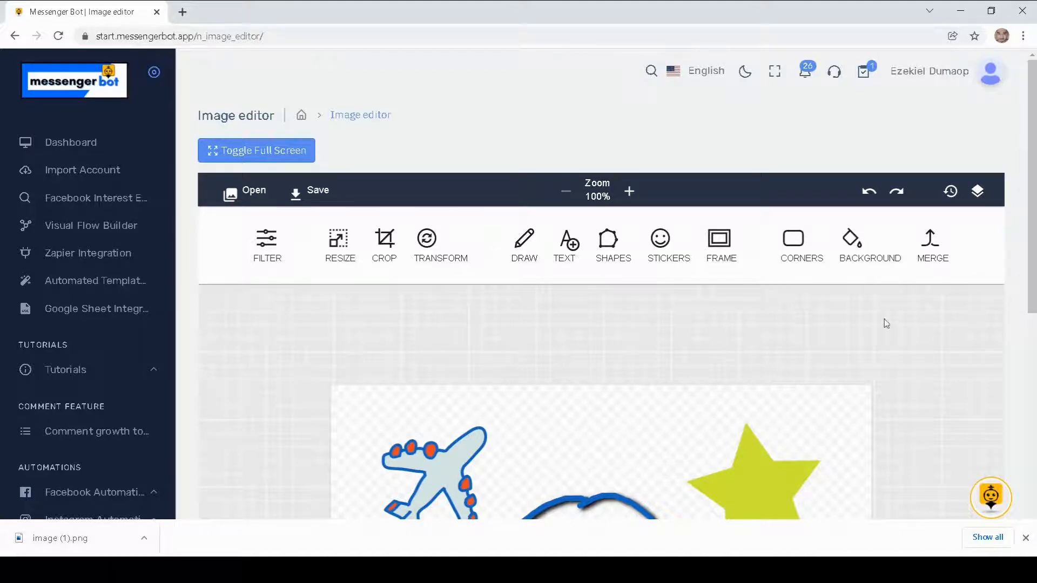
scroll(1032, 242, down, 1)
scroll(1033, 242, up, 1)
scroll(400, 278, down, 2)
scroll(400, 277, up, 2)
scroll(401, 277, down, 5)
scroll(401, 277, up, 4)
scroll(400, 276, up, 1)
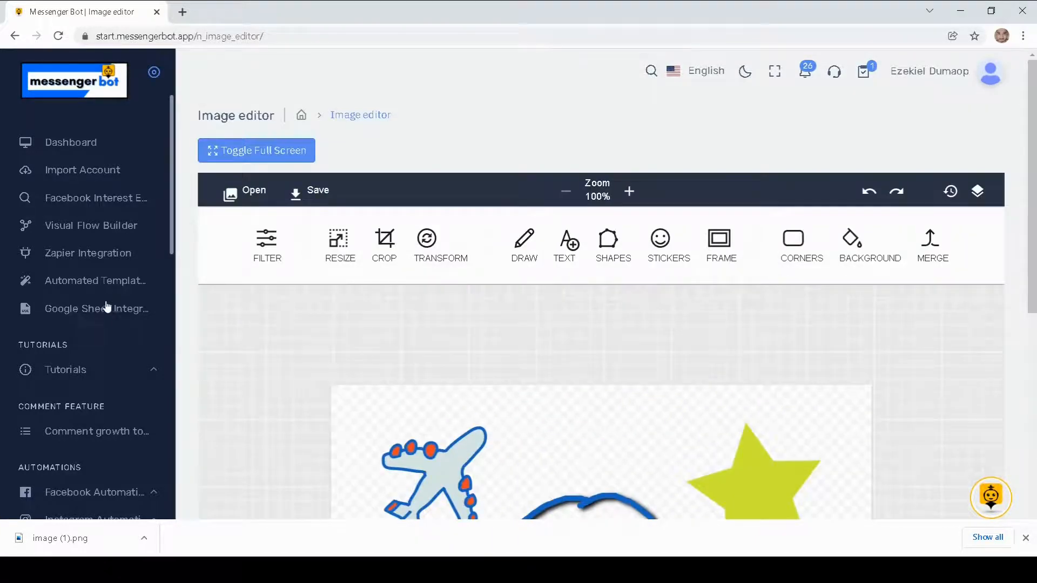
Reopen Image Editor N1 and look at its start options for opening a photo, creating new or using a sample
scroll(99, 313, down, 8)
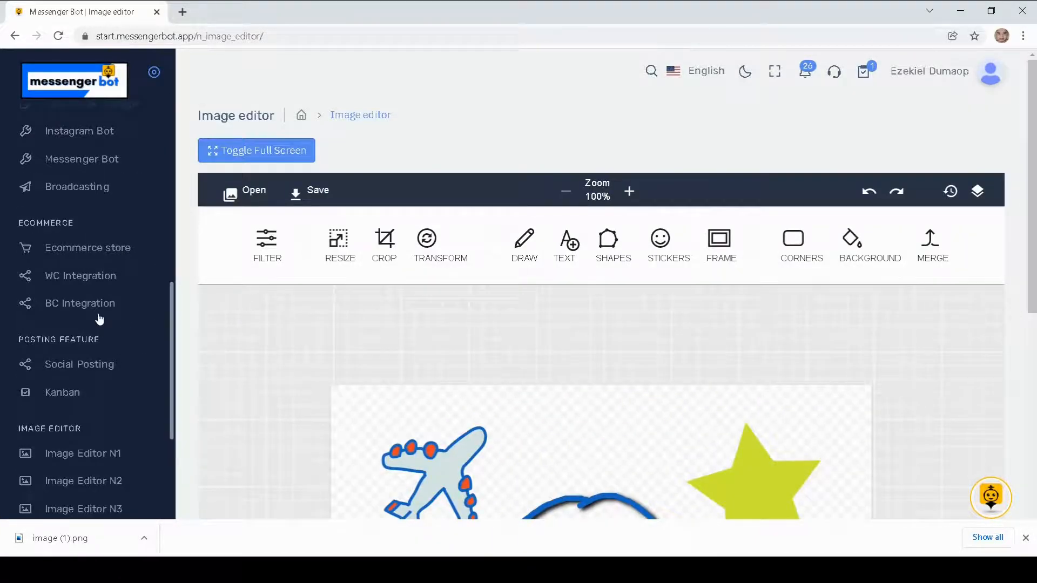
click(82, 455)
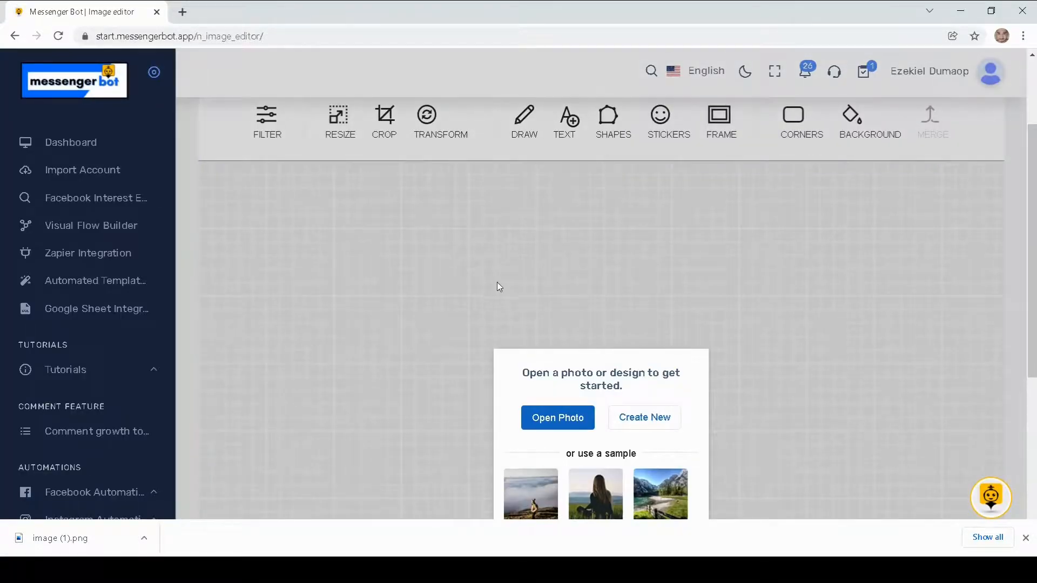
scroll(485, 278, up, 1)
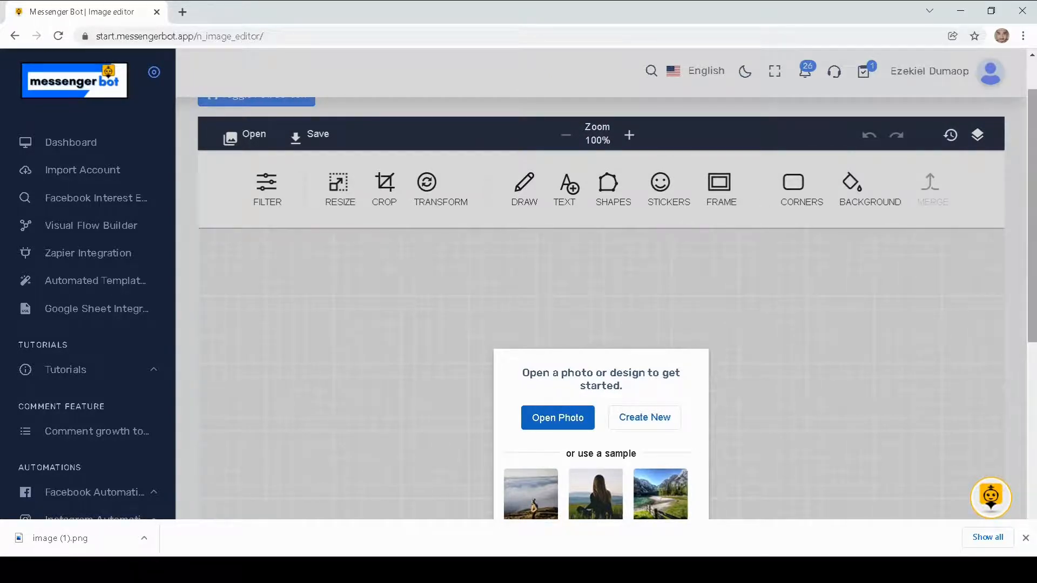
mouse_move(1031, 180)
mouse_down()
mouse_move(1030, 237)
mouse_move(1027, 196)
mouse_up()
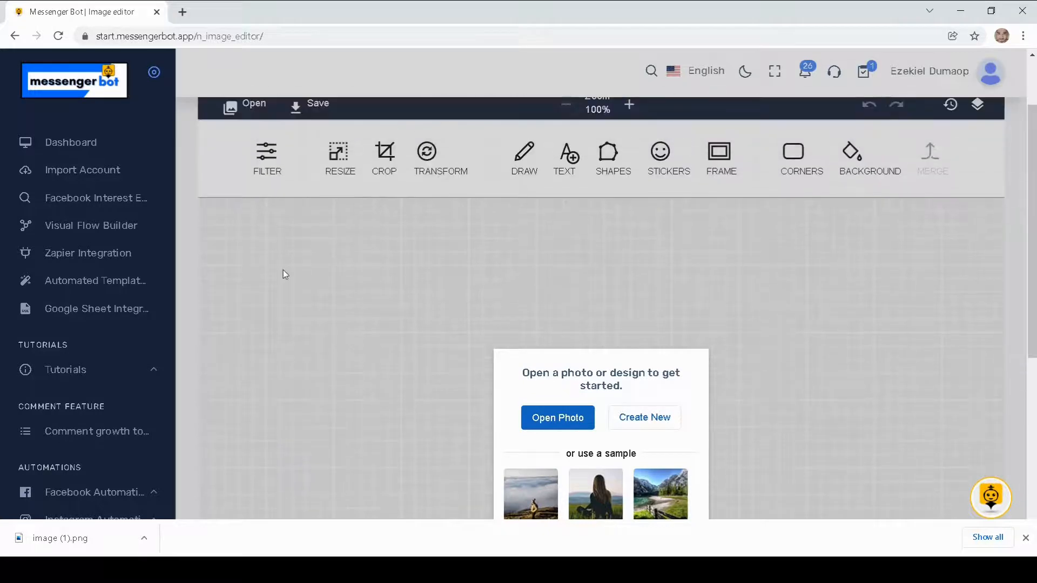
Open Image Editor N2 with its blank miniPaint canvas
scroll(86, 326, down, 10)
scroll(86, 328, down, 3)
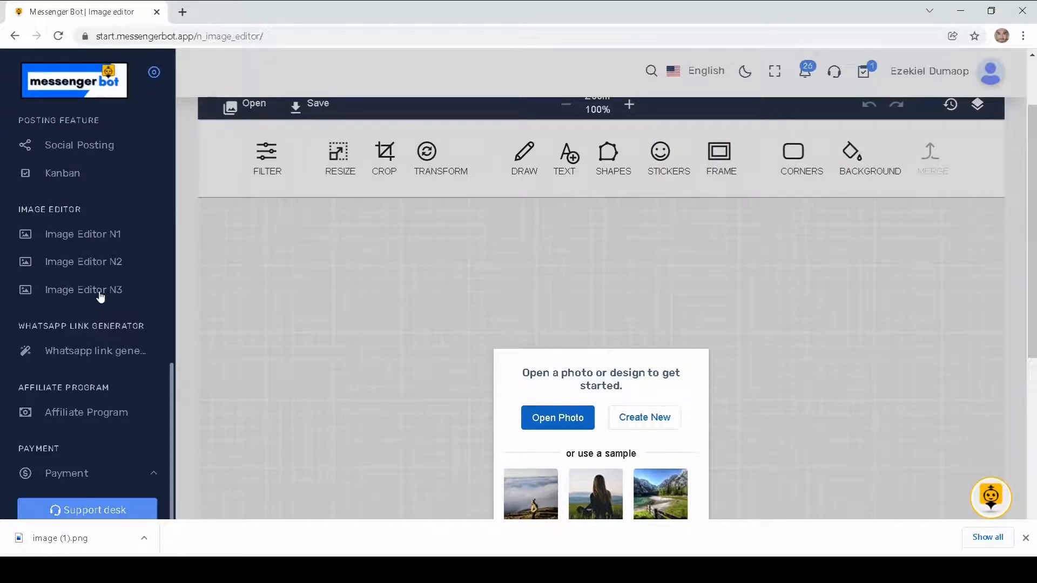
click(84, 261)
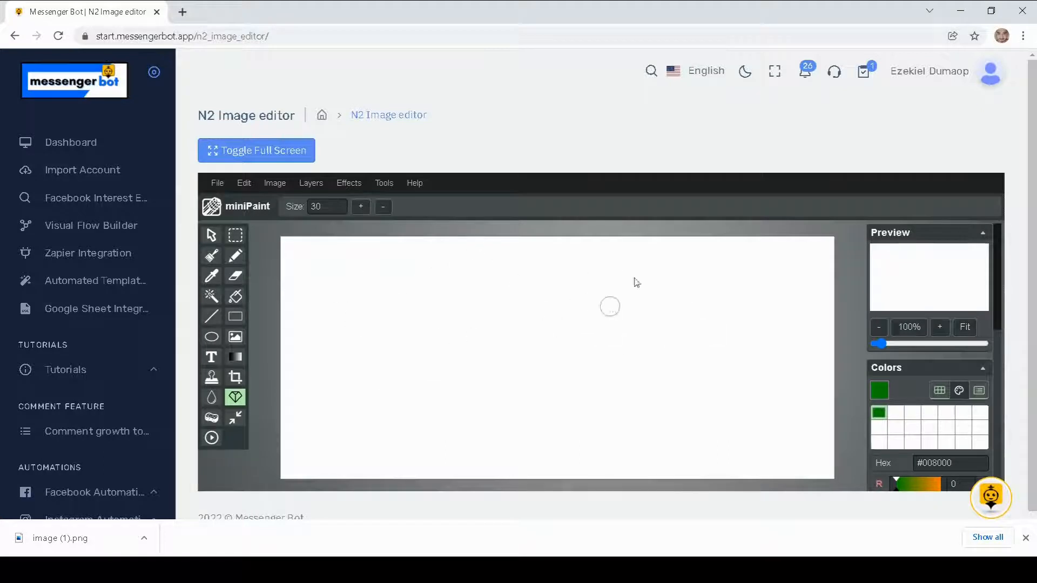
mouse_move(1032, 122)
mouse_down()
mouse_move(1031, 137)
mouse_move(1031, 122)
mouse_up()
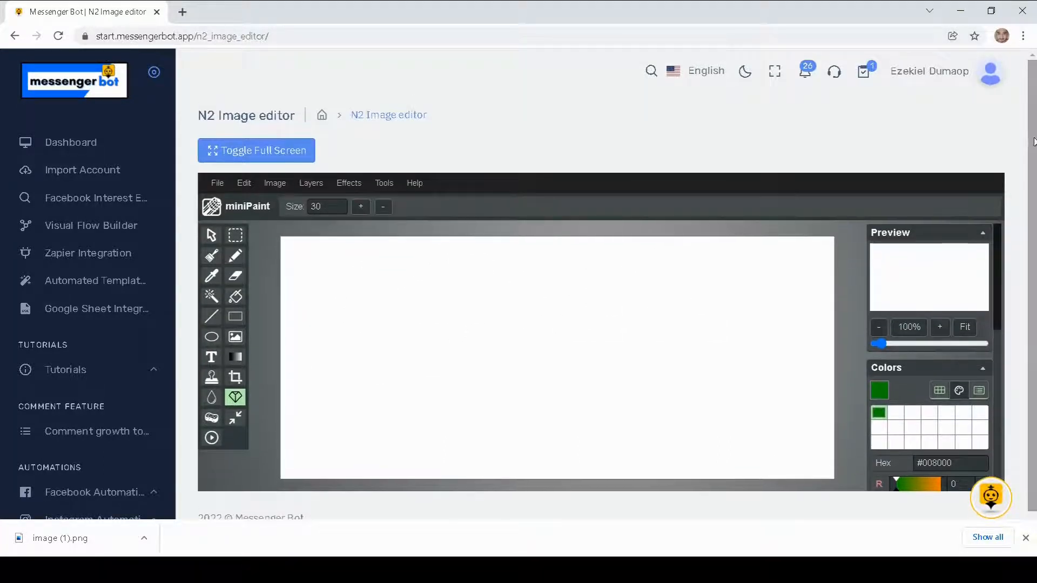
Open the Pinterest logo image file from the computer in miniPaint
click(217, 190)
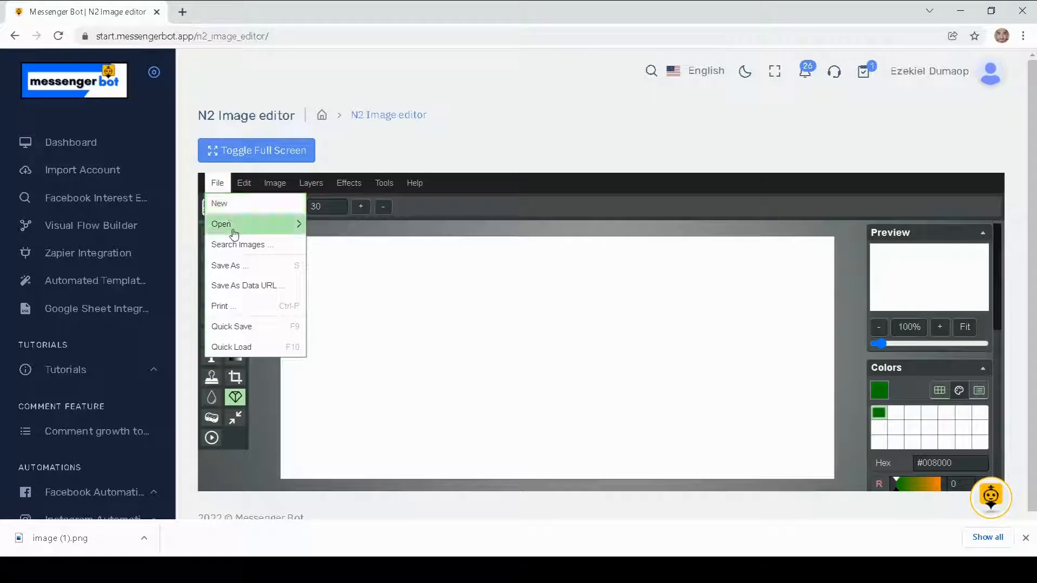
mouse_move(233, 229)
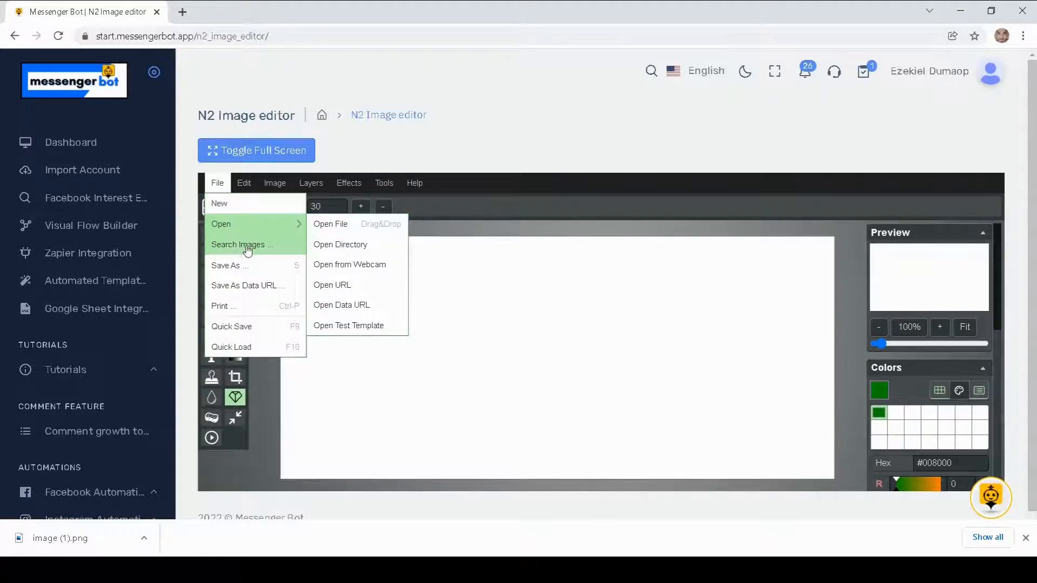
click(330, 224)
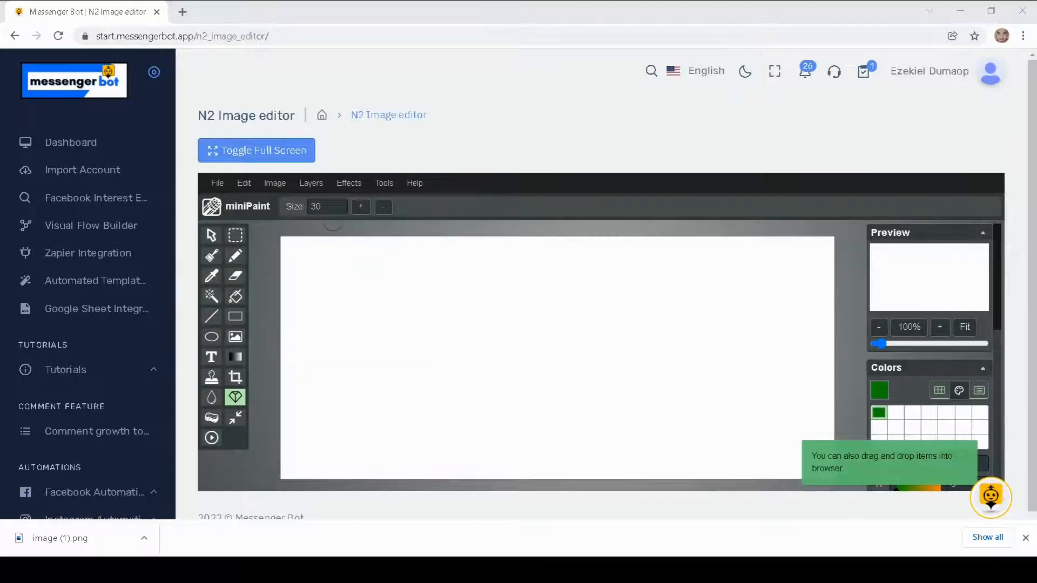
double_click(454, 252)
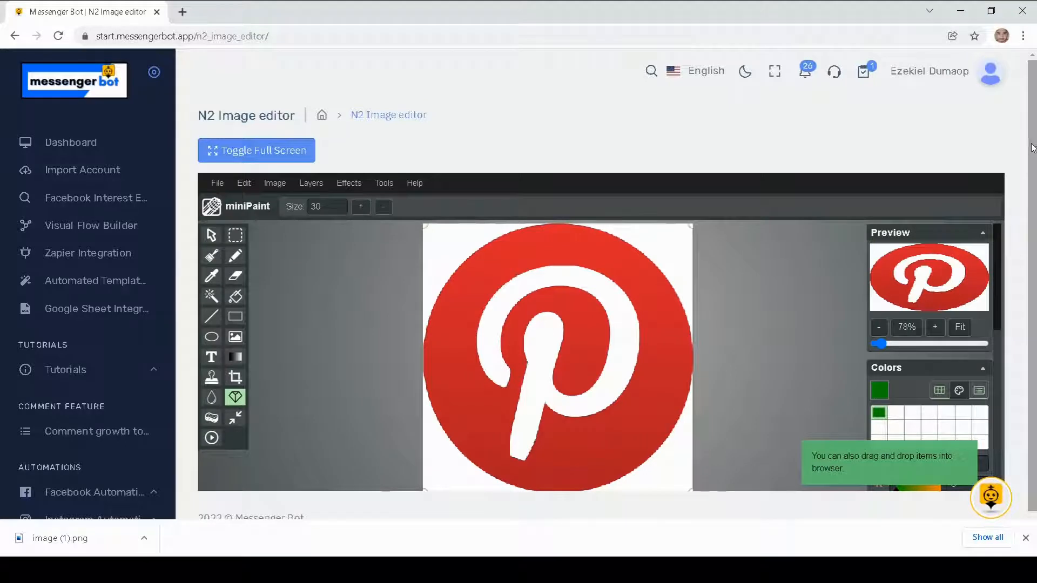
Look through miniPaint's Edit, Image, Layers, Effects, Tools and Help commands
mouse_move(1032, 141)
mouse_down()
mouse_move(1033, 154)
mouse_move(1033, 128)
mouse_up()
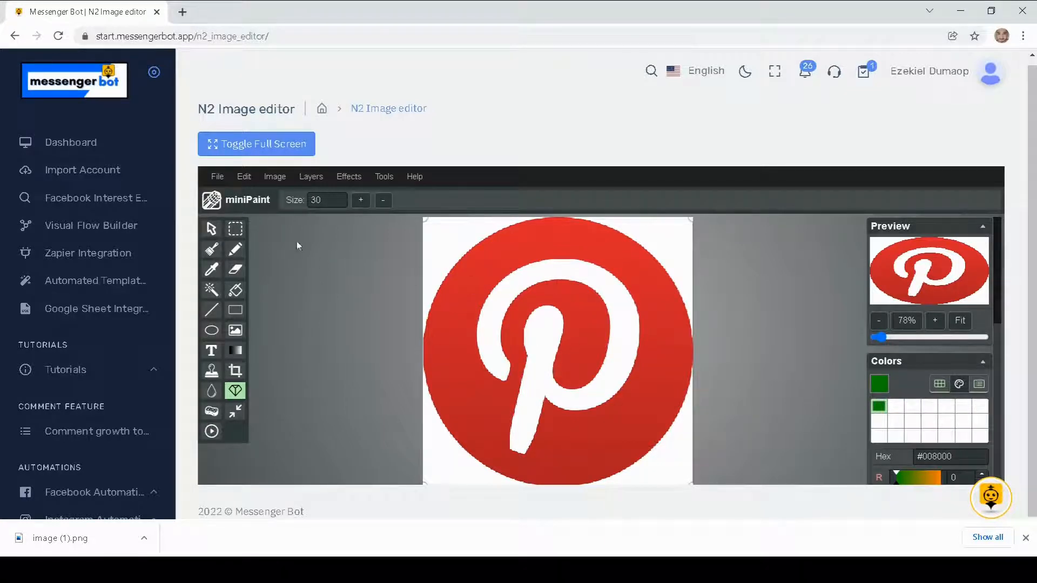
click(250, 184)
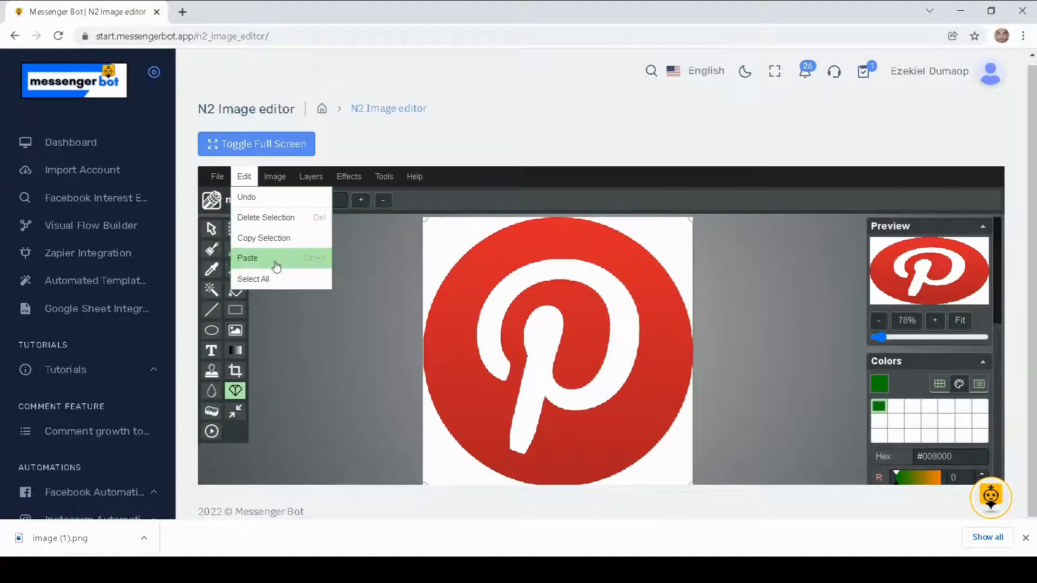
click(281, 176)
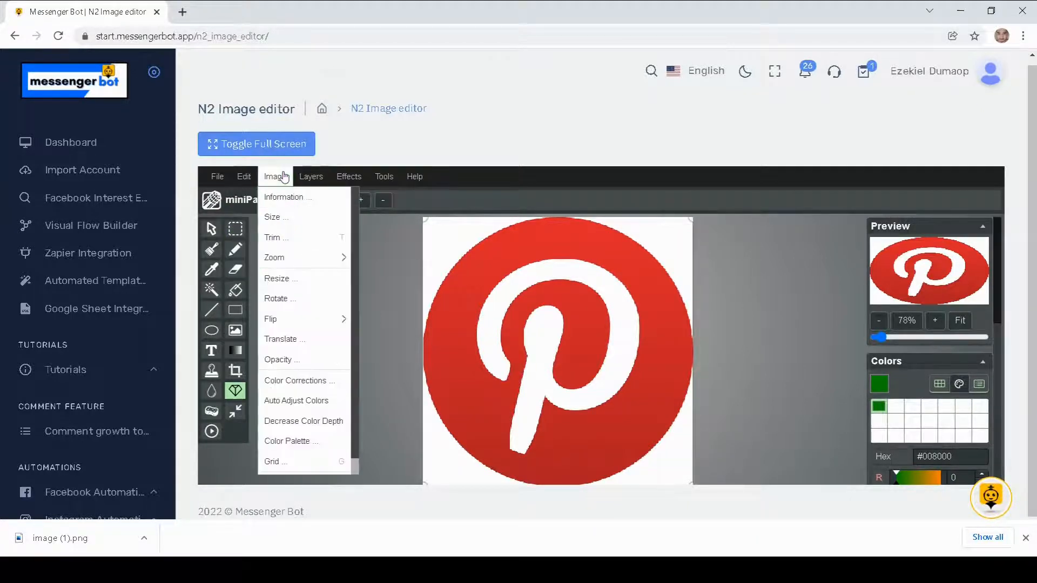
scroll(284, 177, down, 1)
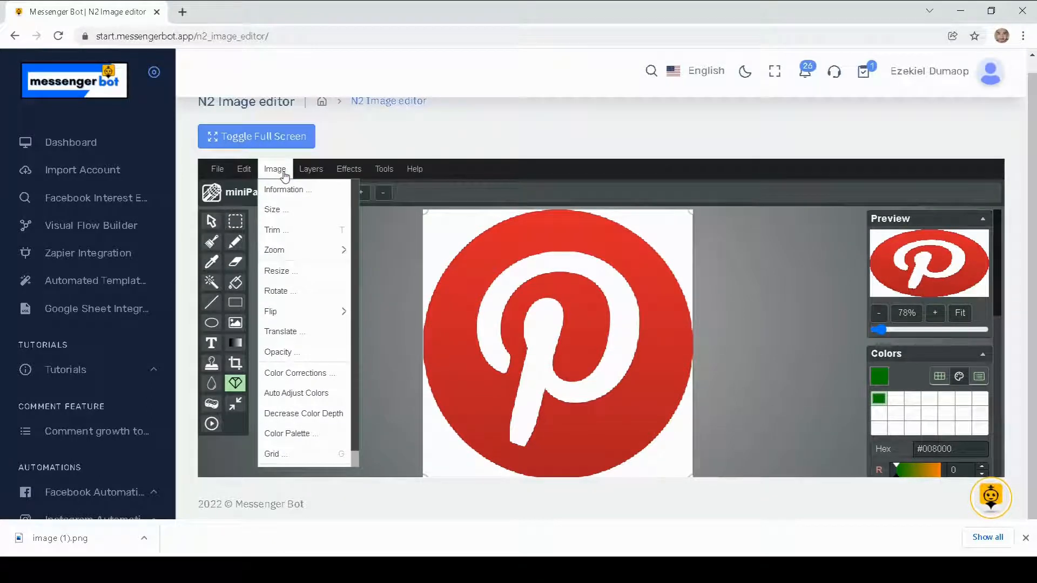
click(318, 168)
click(348, 170)
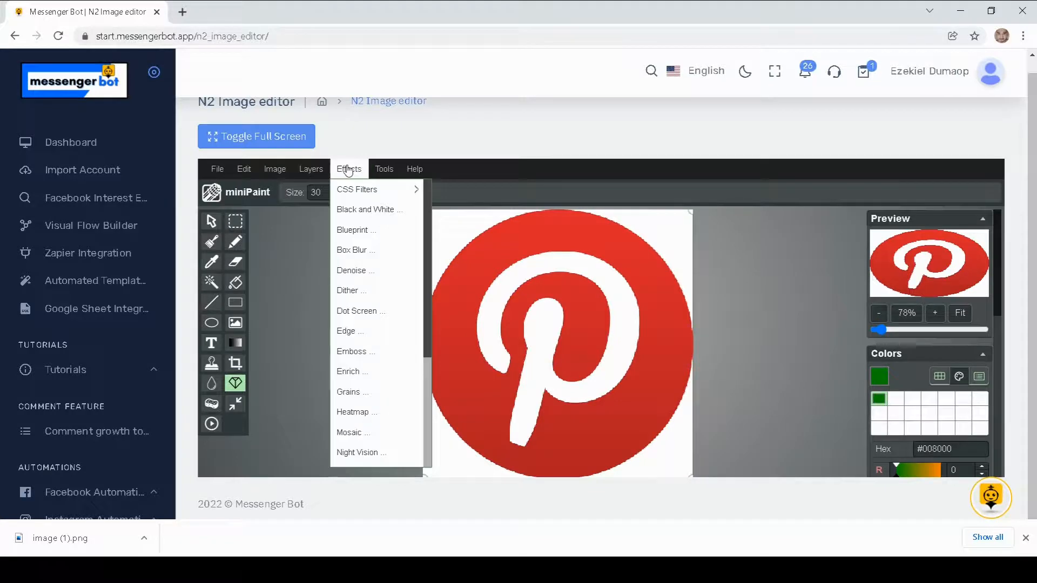
click(380, 169)
click(413, 169)
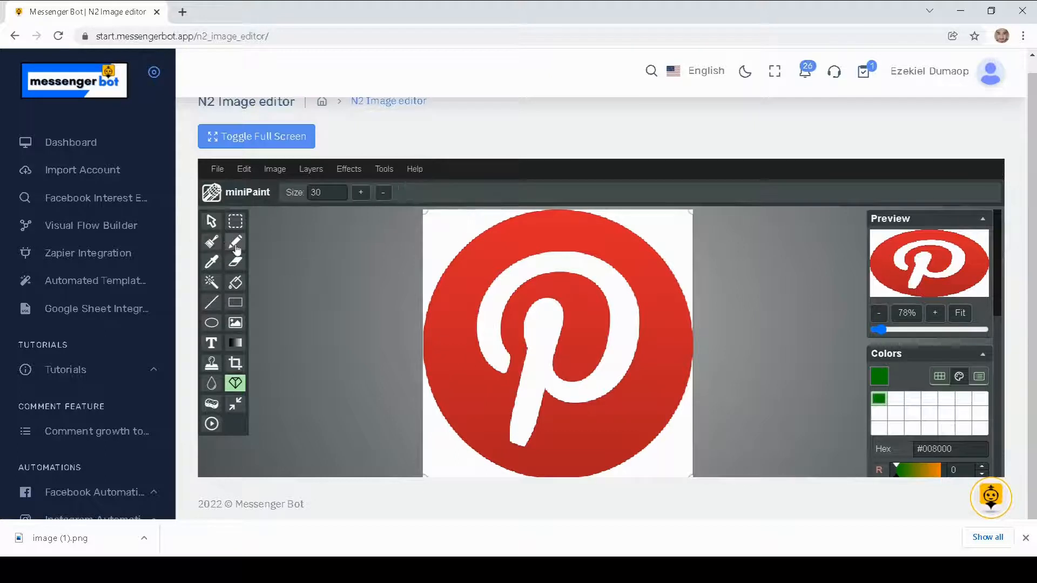
Scribble several green freehand strokes across the centre of the Pinterest logo with the size 2 Pencil tool
click(235, 241)
drag(503, 315, 594, 330)
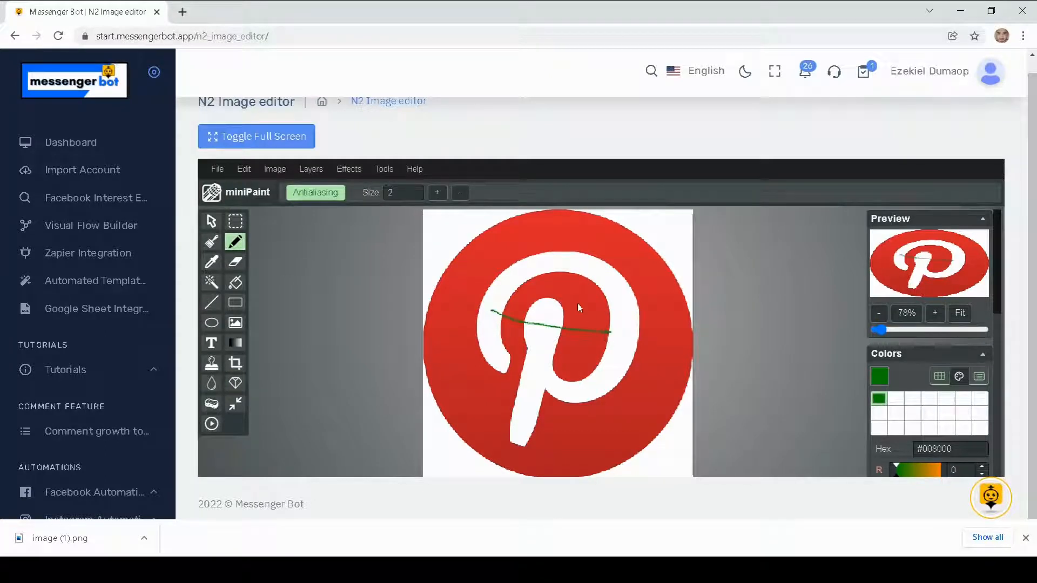
mouse_move(566, 292)
mouse_down()
mouse_move(518, 373)
mouse_move(476, 351)
mouse_move(601, 327)
mouse_up()
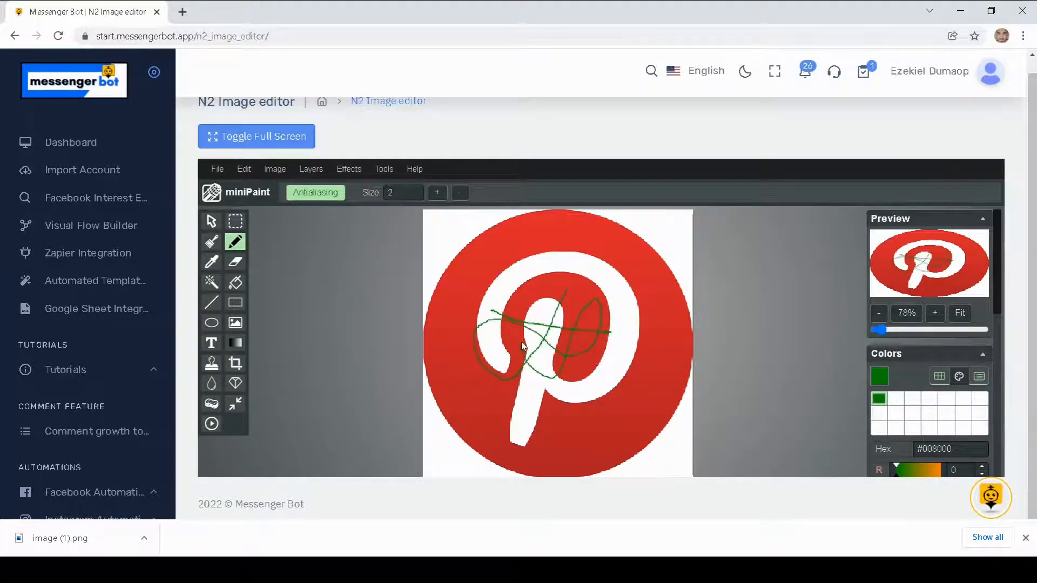
drag(522, 346, 570, 373)
scroll(1032, 142, up, 1)
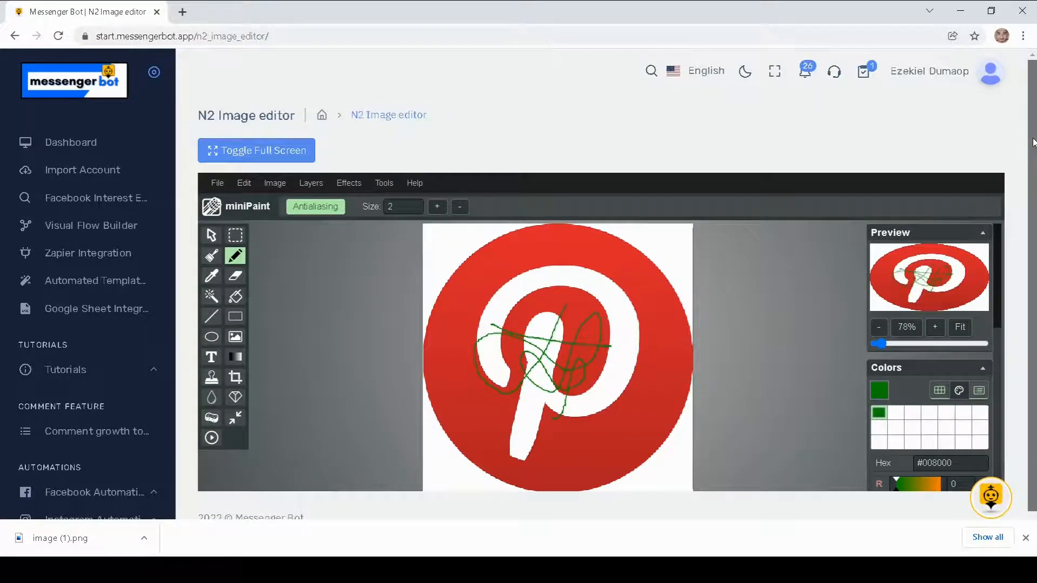
scroll(1033, 142, down, 1)
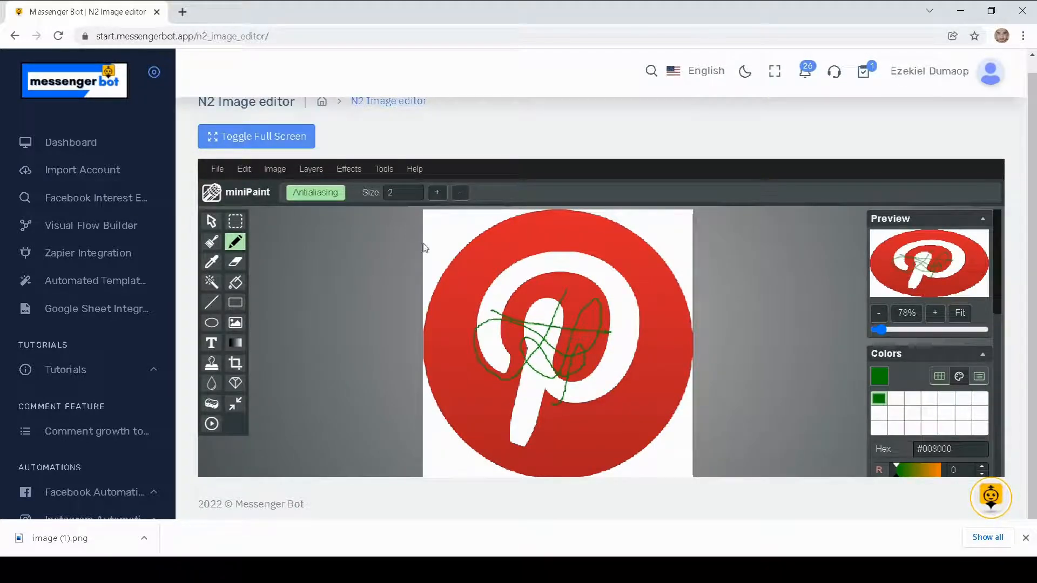
Save the scribbled logo as a data URL, select the generated URL text and dismiss the dialog
click(225, 174)
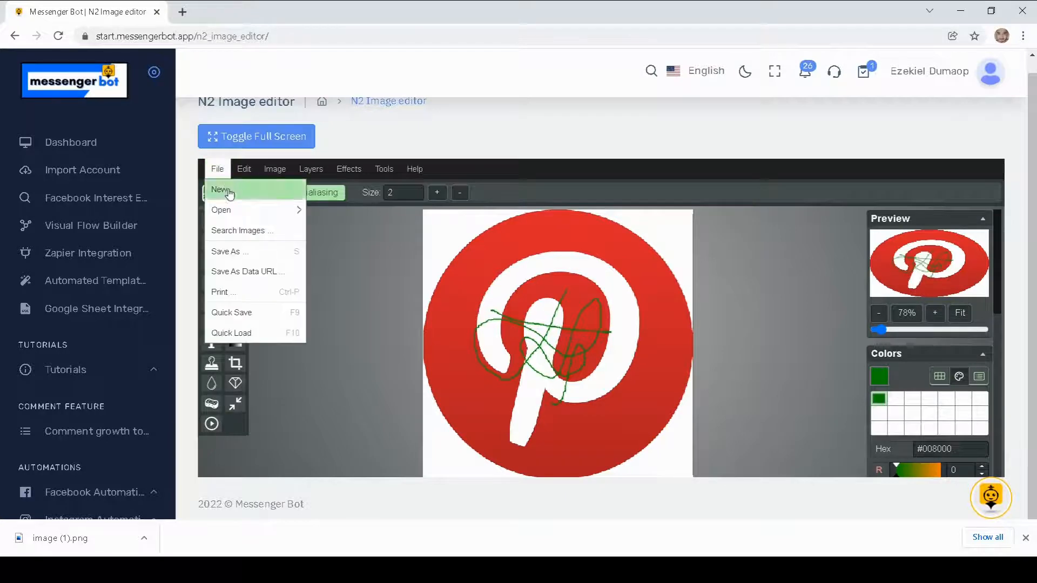
click(242, 271)
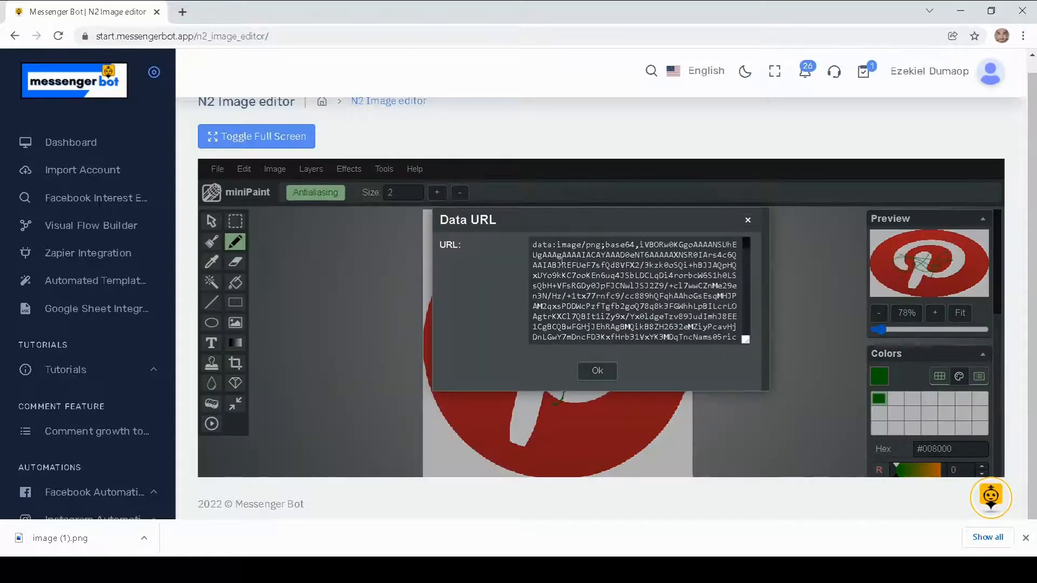
drag(534, 242, 689, 358)
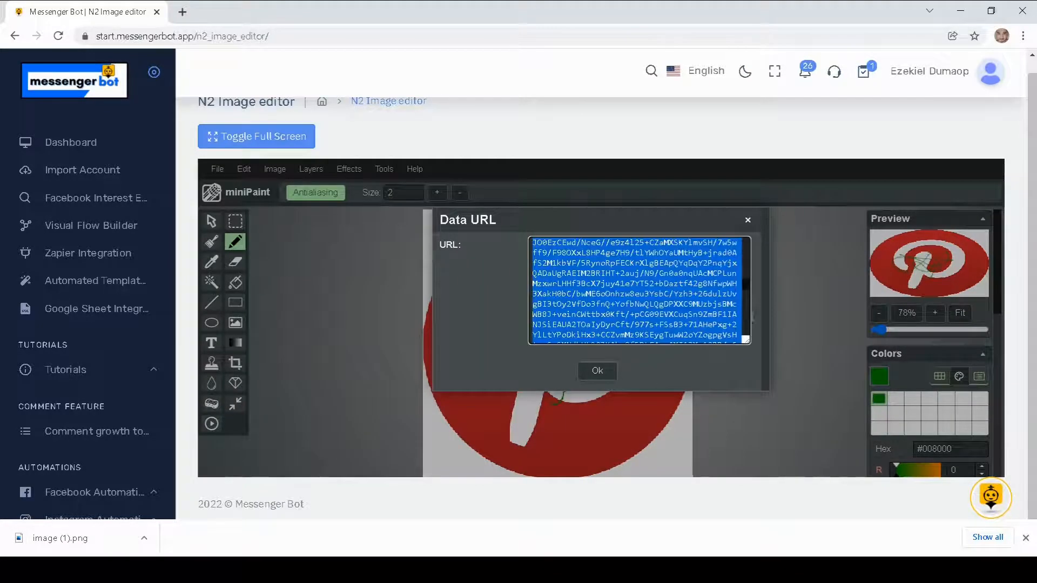
click(597, 370)
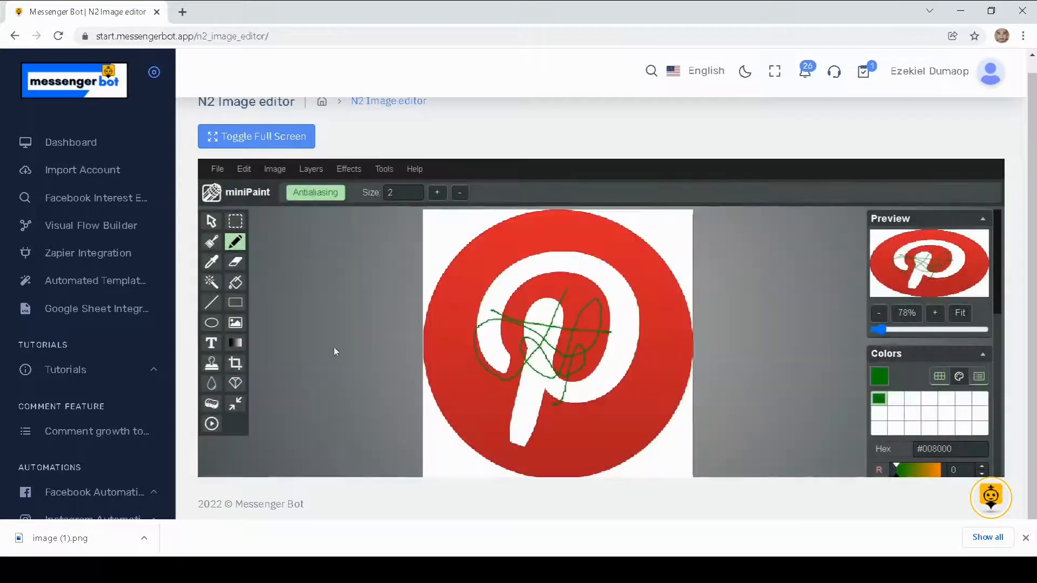
click(218, 169)
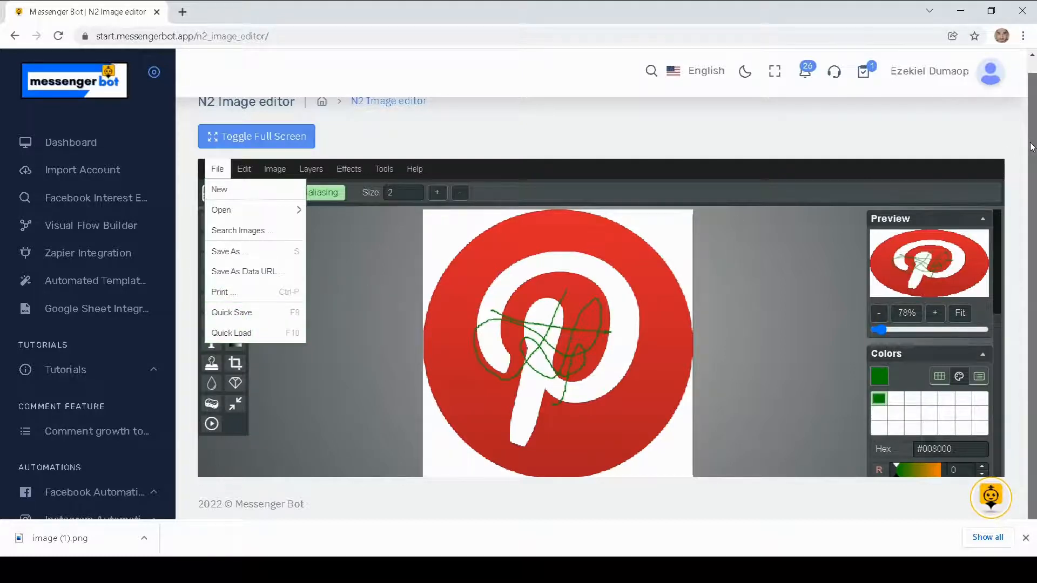
click(218, 174)
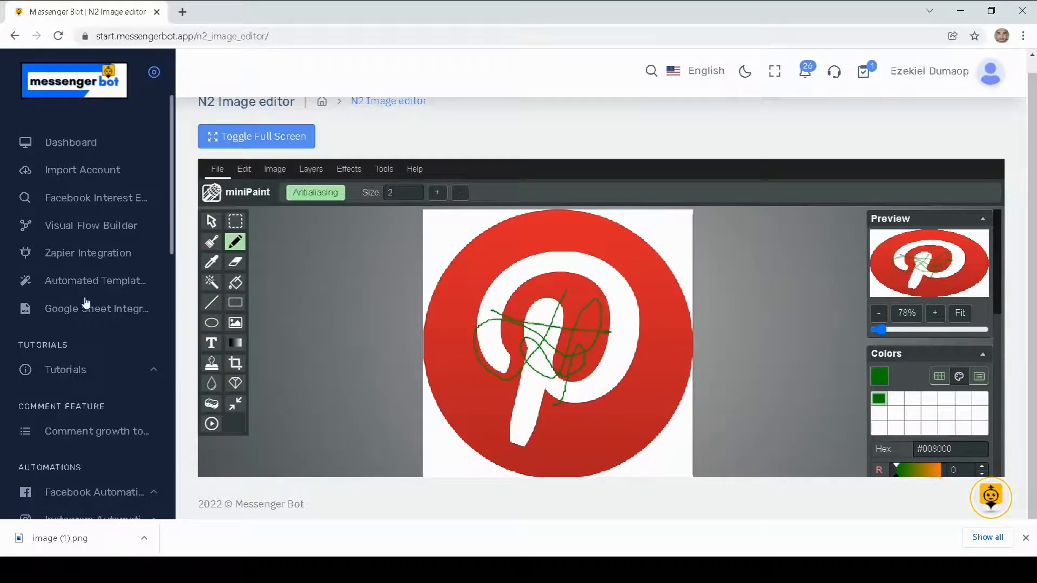
Open Image Editor N3 and look over its filter options and sample tulip photo
scroll(83, 301, down, 10)
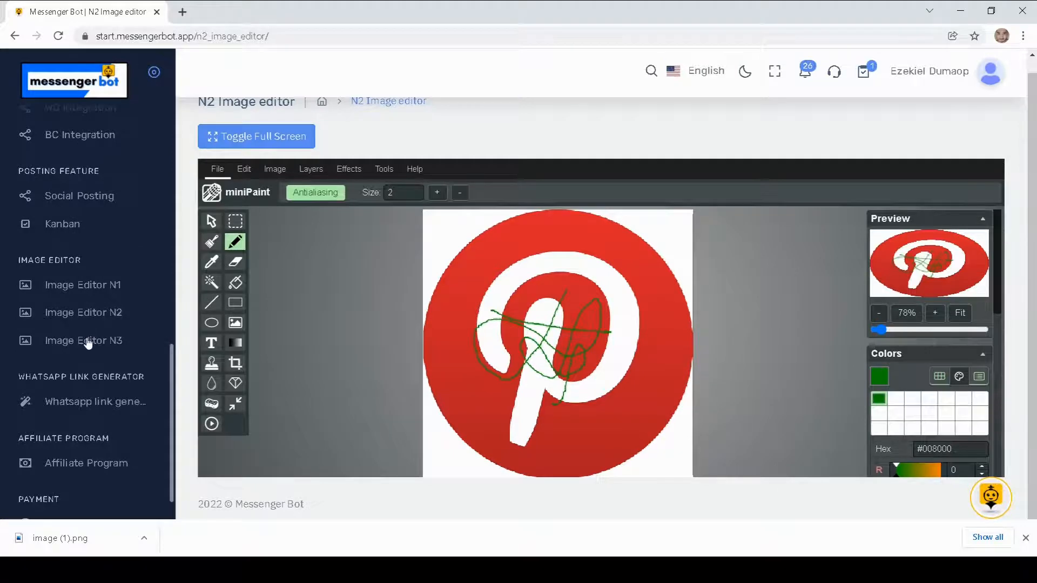
click(88, 342)
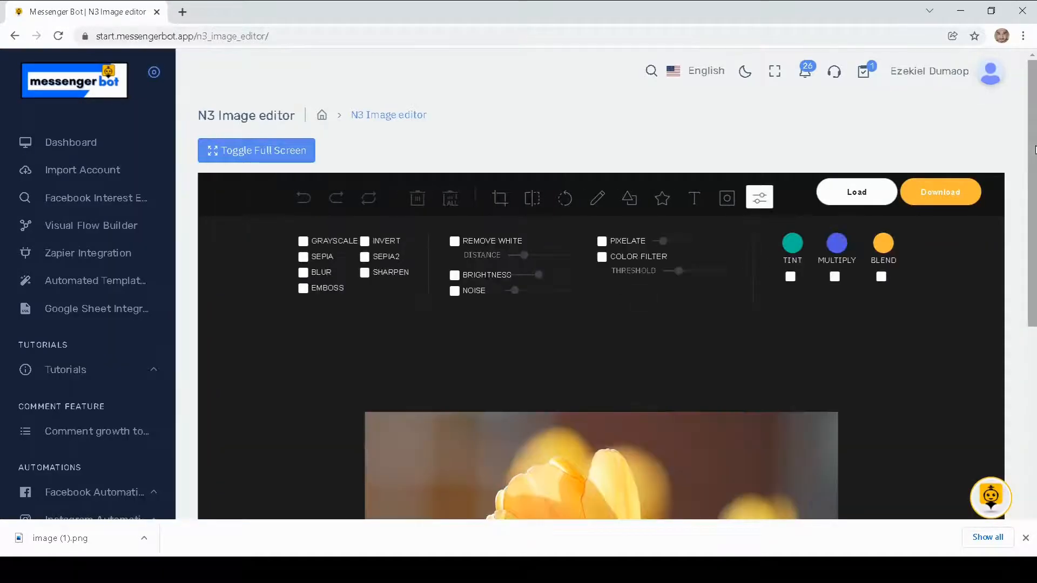
scroll(1033, 147, down, 3)
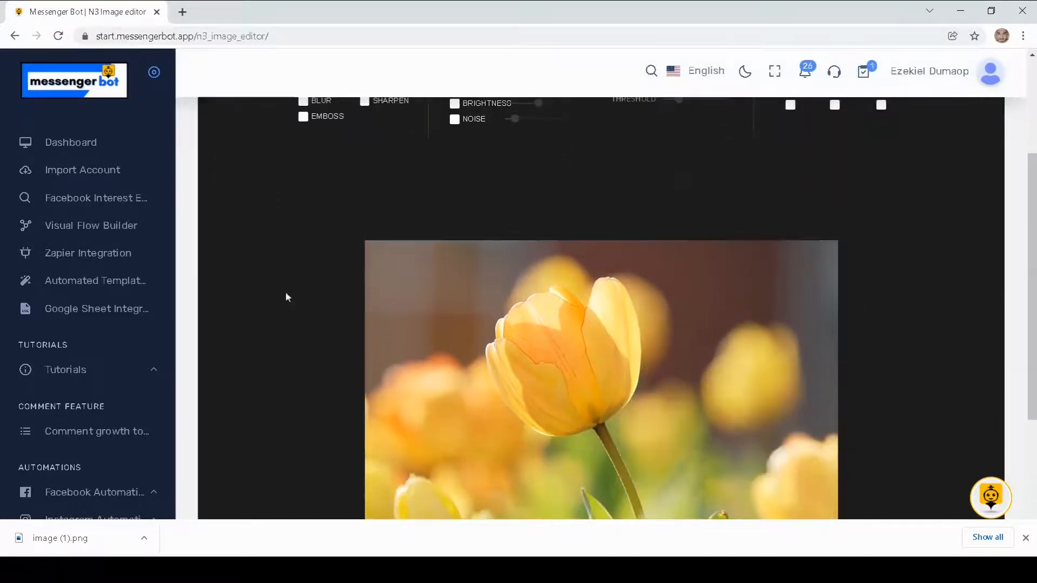
scroll(121, 336, down, 10)
scroll(122, 338, down, 2)
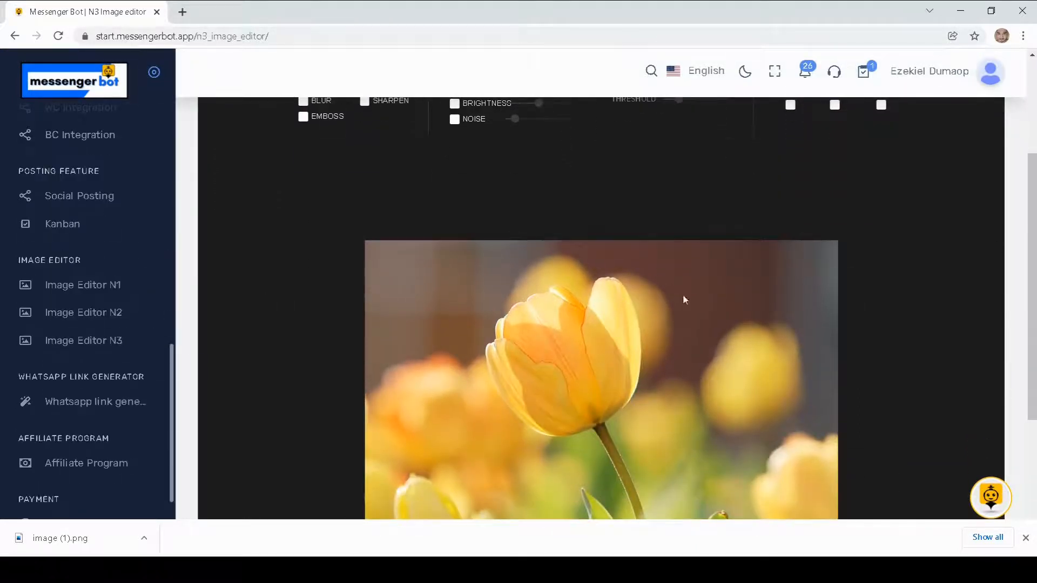
Load the white T-shirt photo from the computer into Image Editor N3
drag(1031, 257, 1032, 198)
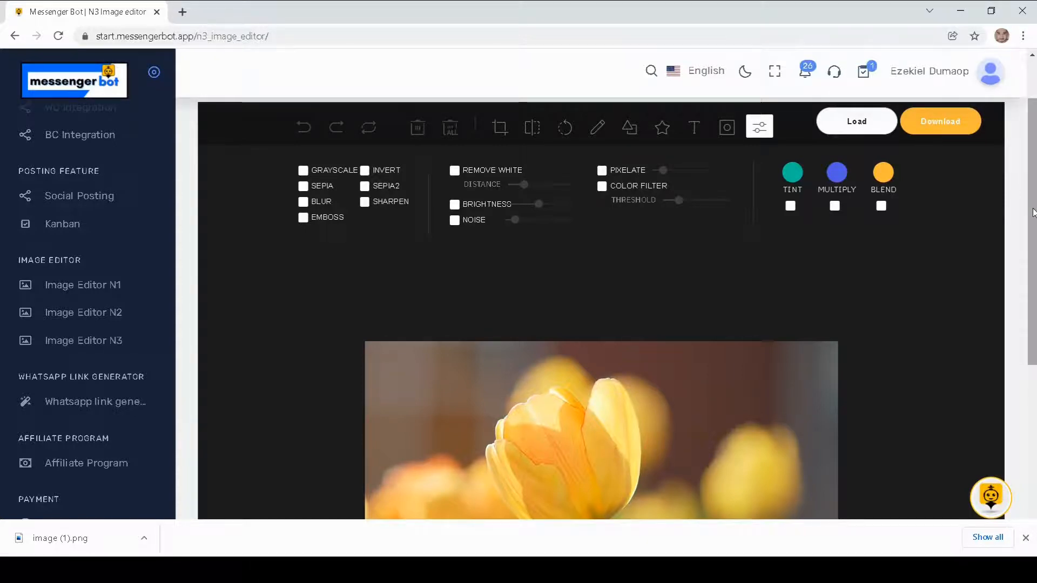
mouse_move(1032, 191)
mouse_down()
mouse_move(1032, 286)
mouse_move(1032, 157)
mouse_move(1032, 291)
mouse_move(1032, 189)
mouse_up()
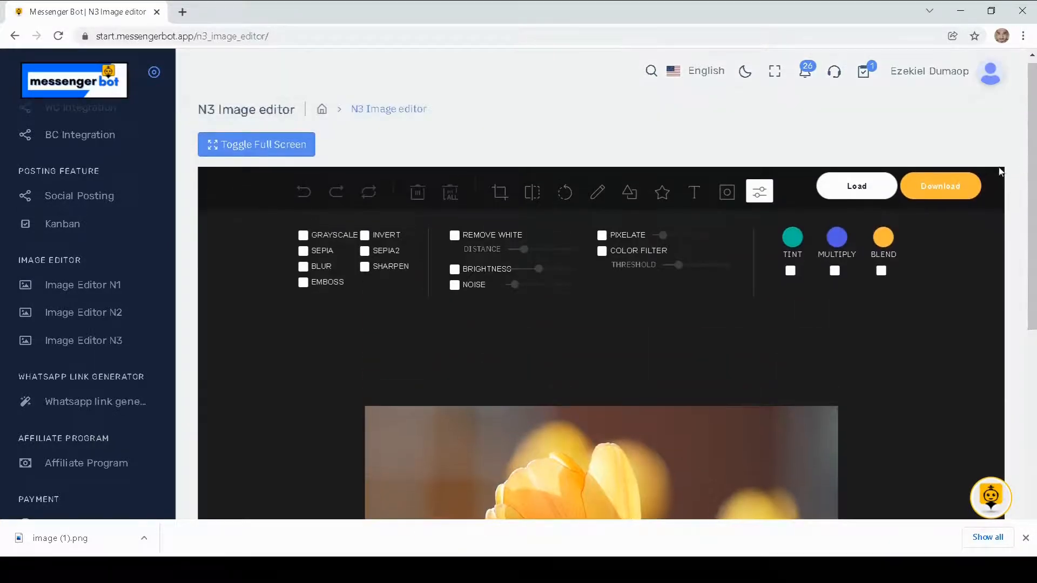
click(845, 196)
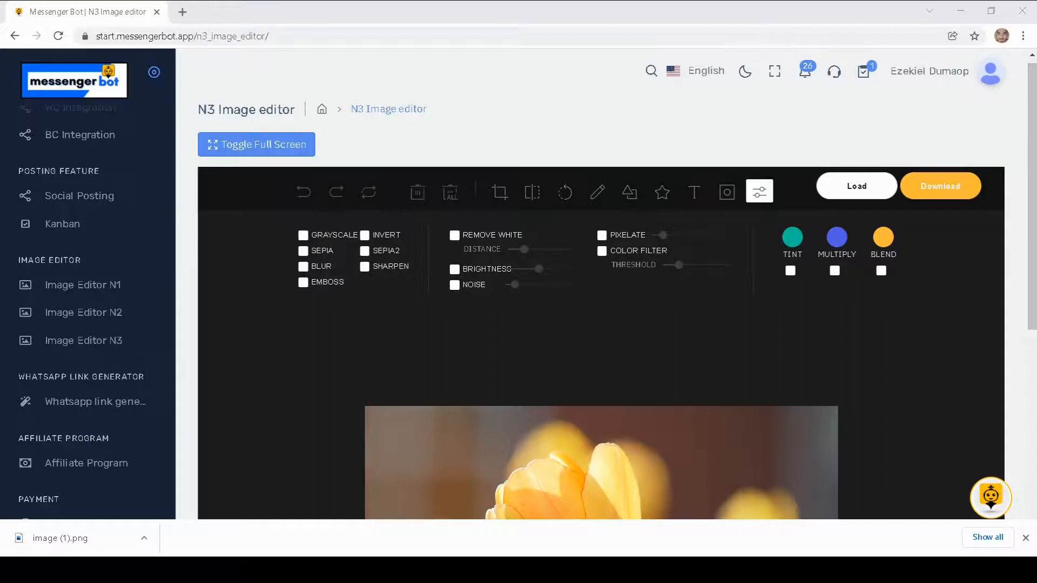
mouse_move(1030, 223)
mouse_down()
mouse_move(1028, 378)
mouse_move(1026, 228)
mouse_up()
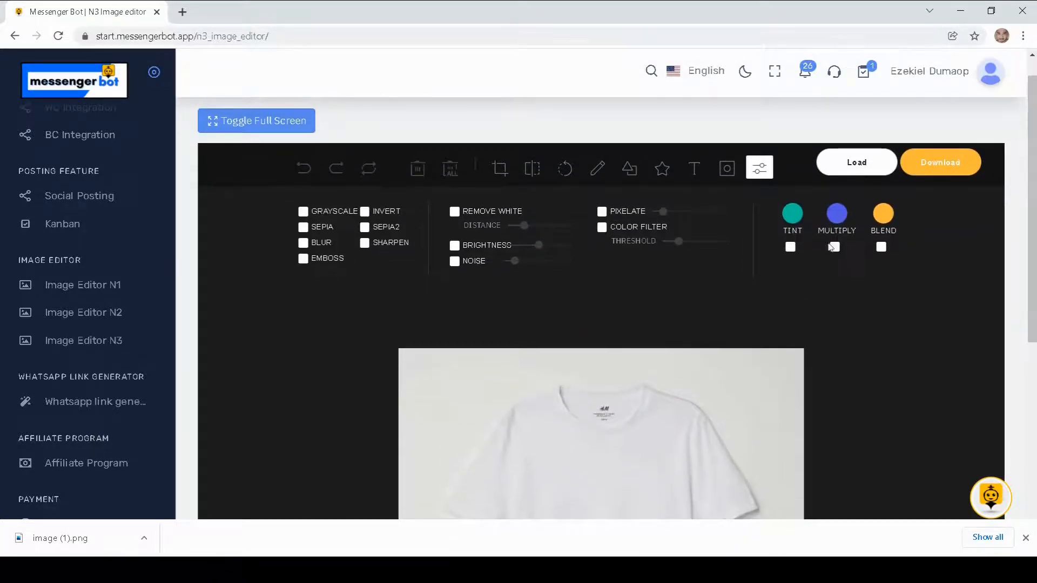
Try the Sepia and Blur filters together on the T-shirt photo and Emboss alone, clearing each of them
click(759, 169)
click(758, 169)
mouse_move(1034, 200)
mouse_down()
mouse_move(1033, 303)
mouse_move(1033, 204)
mouse_up()
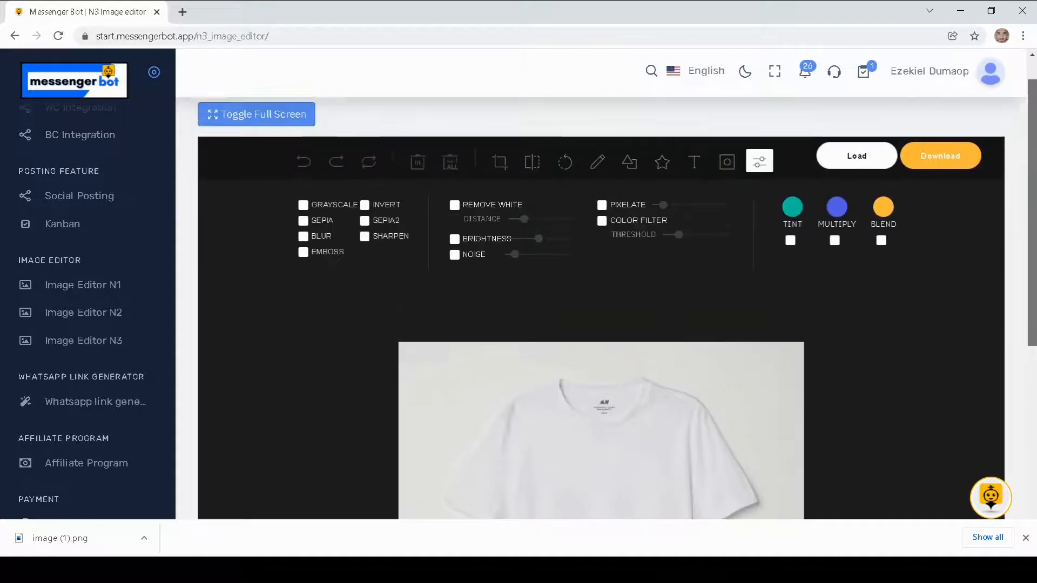
click(316, 227)
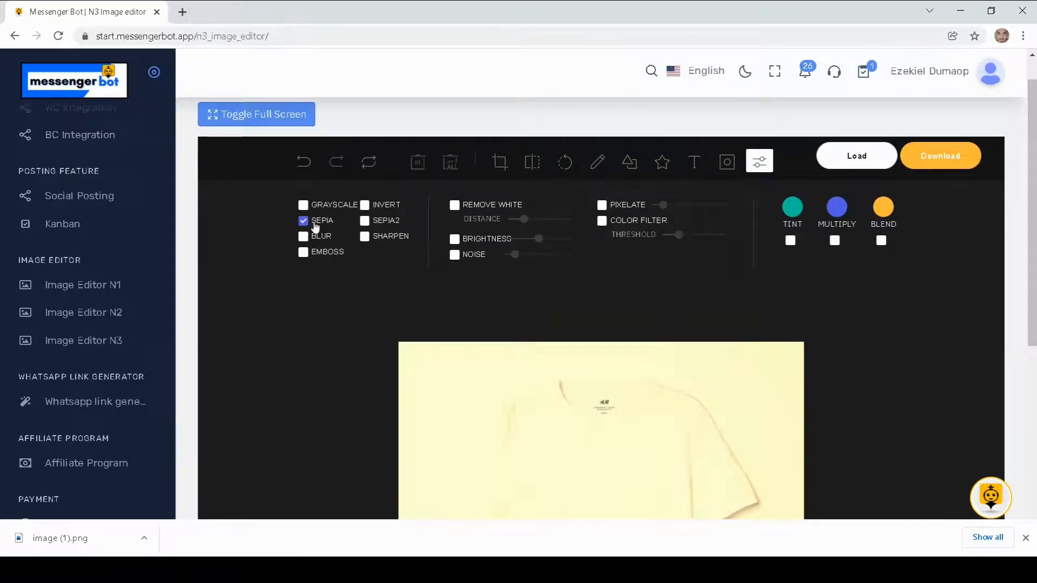
click(303, 236)
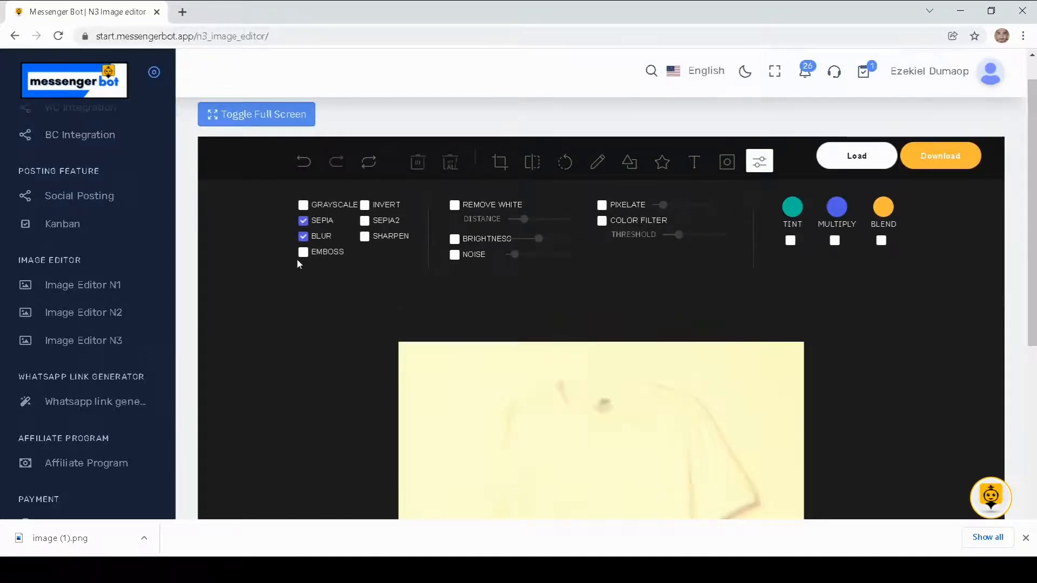
click(303, 220)
click(303, 236)
click(303, 251)
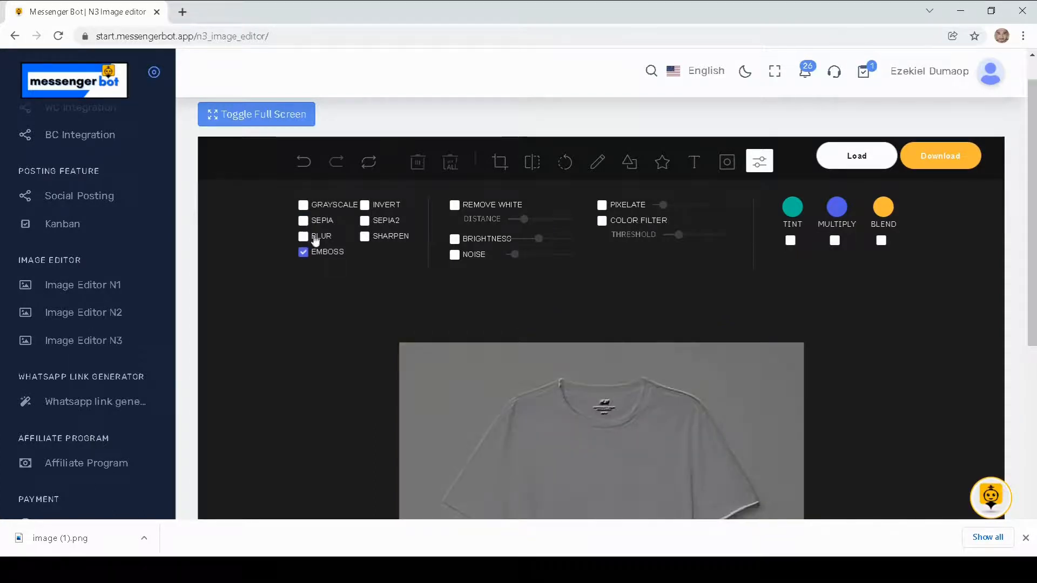
scroll(400, 242, down, 1)
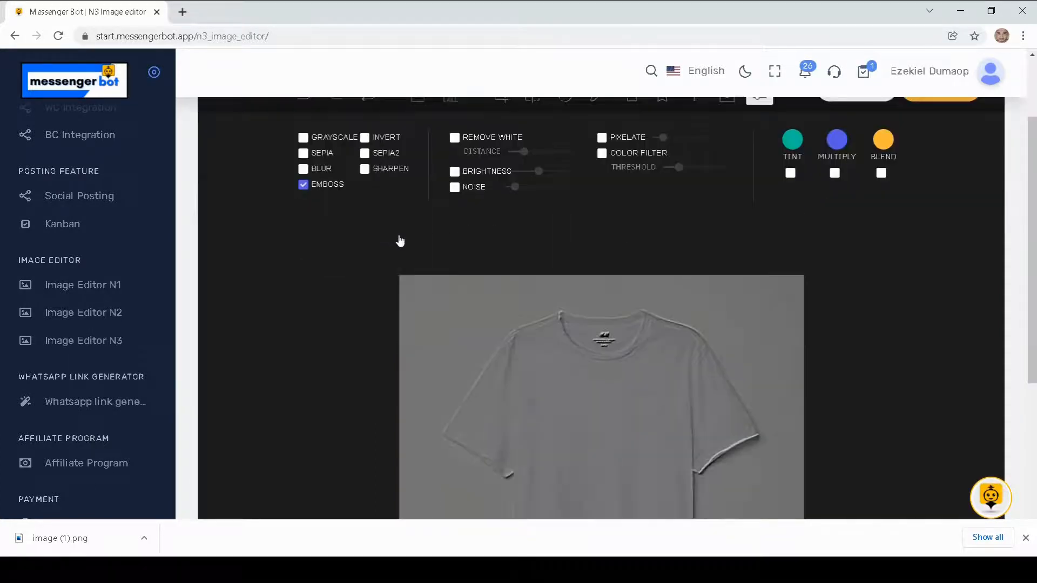
click(304, 185)
scroll(298, 208, up, 1)
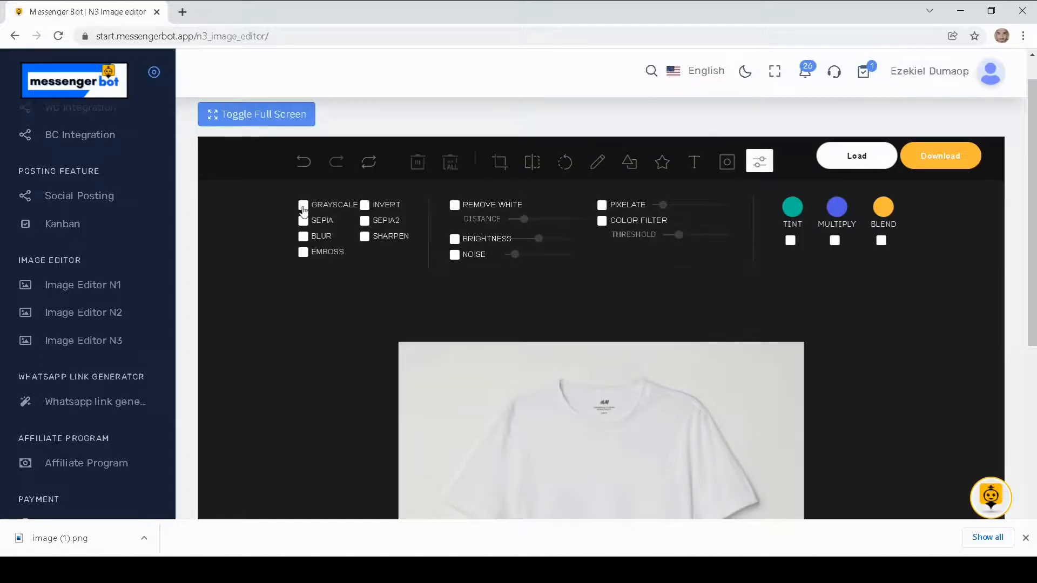
Turn the Grayscale, Sepia, Blur and Emboss filters on and off one at a time on the T-shirt photo
click(303, 207)
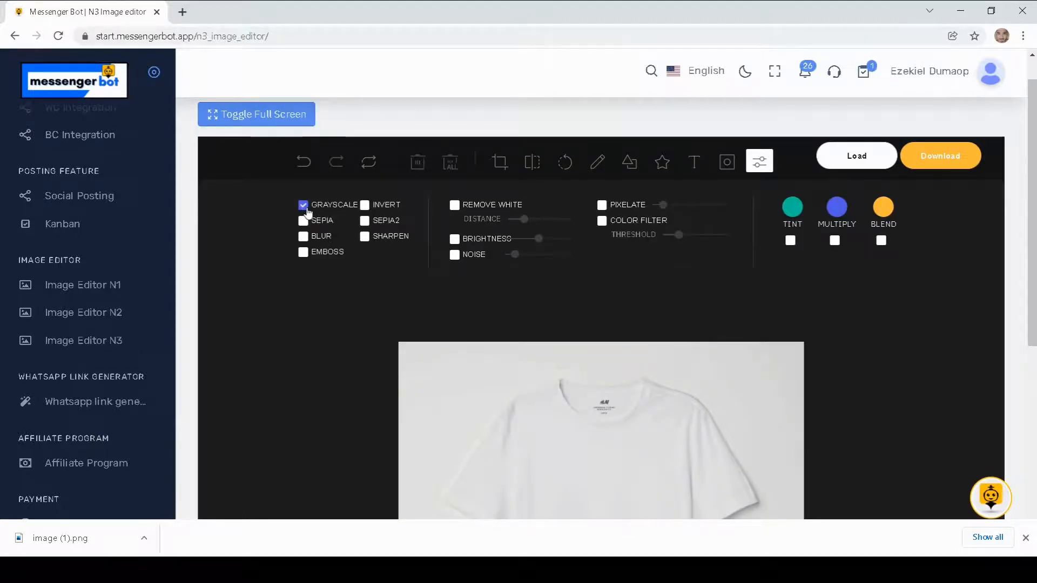
click(304, 207)
click(304, 221)
click(306, 223)
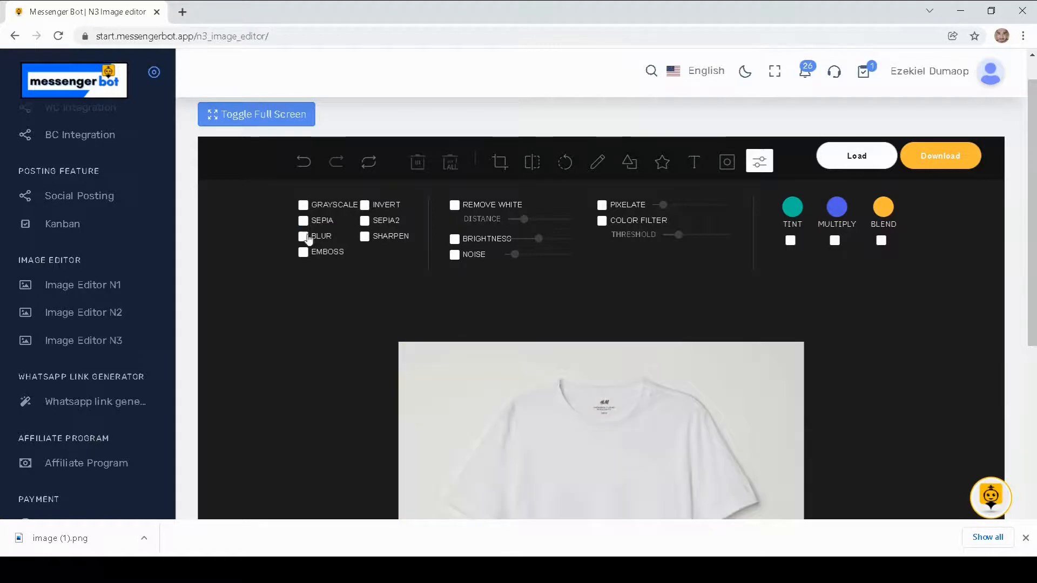
click(305, 236)
click(305, 236)
click(307, 254)
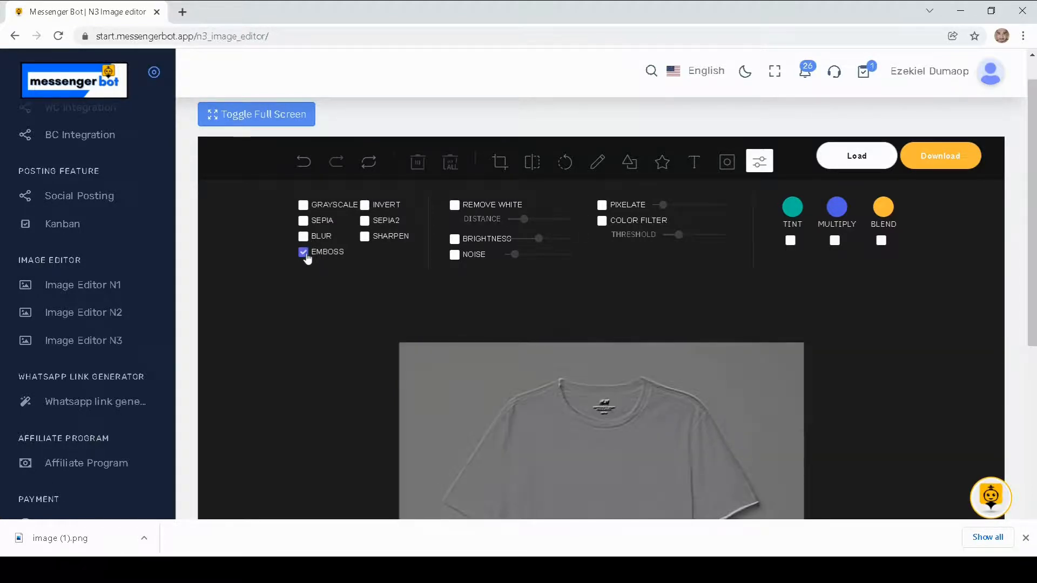
click(305, 254)
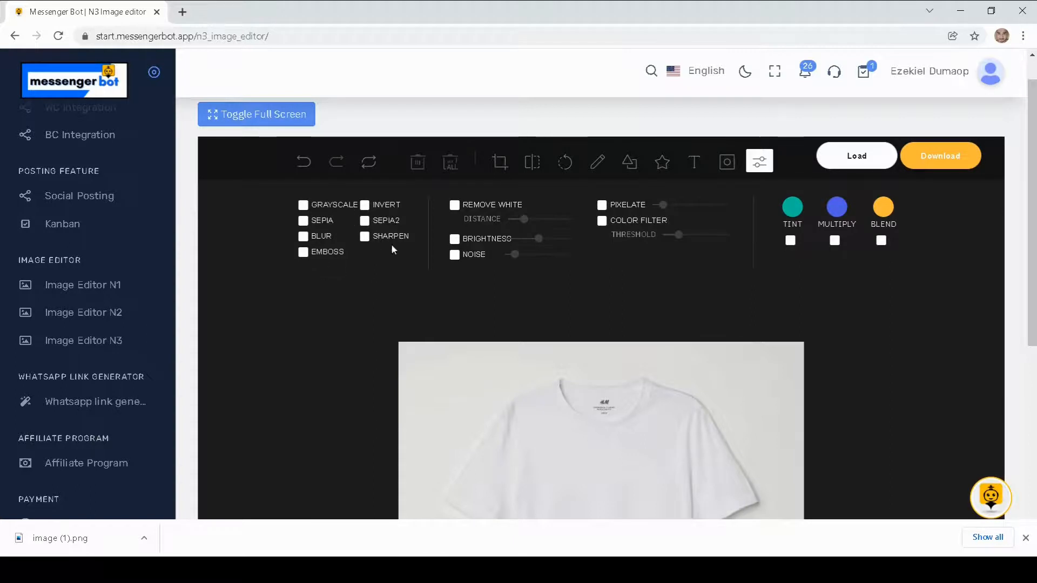
Adjust the Remove White distance and apply the blue Multiply filter to the T-shirt photo
drag(525, 222, 544, 224)
click(834, 241)
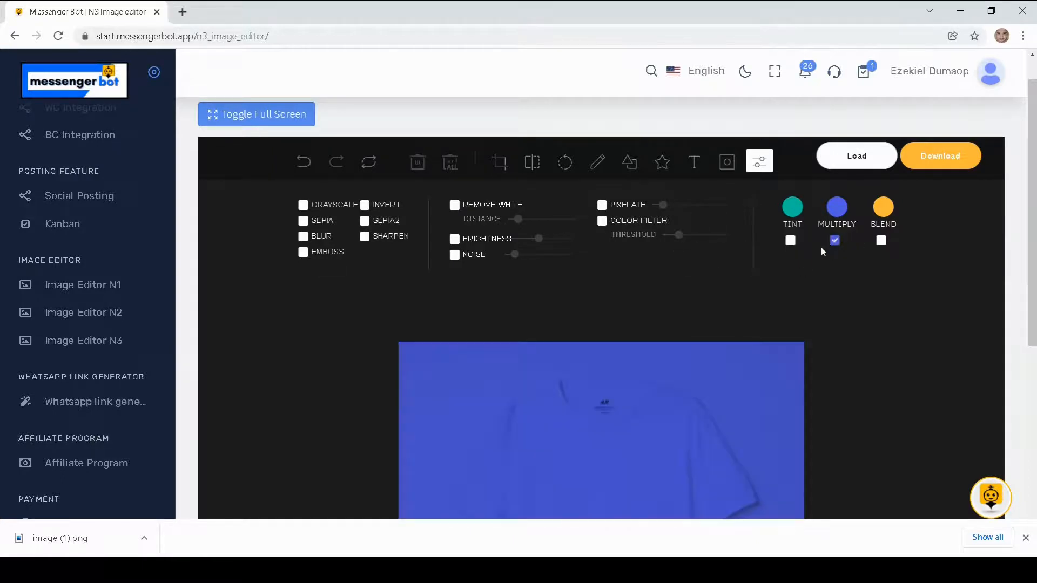
Clear the Multiply filter from the T-shirt photo and try the Tint and Blend filters one at a time, clearing both
click(834, 241)
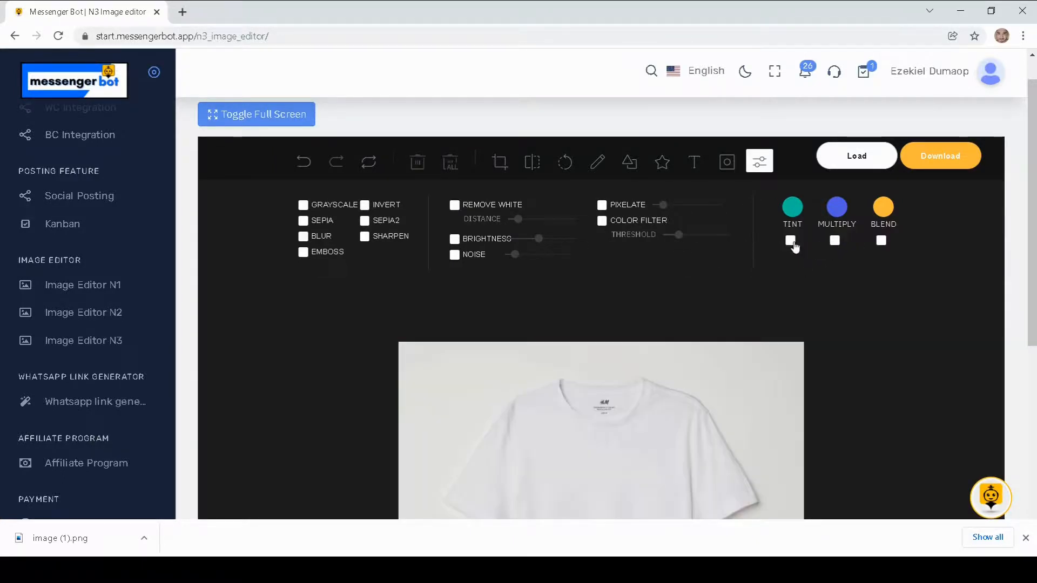
click(791, 242)
click(792, 243)
click(881, 241)
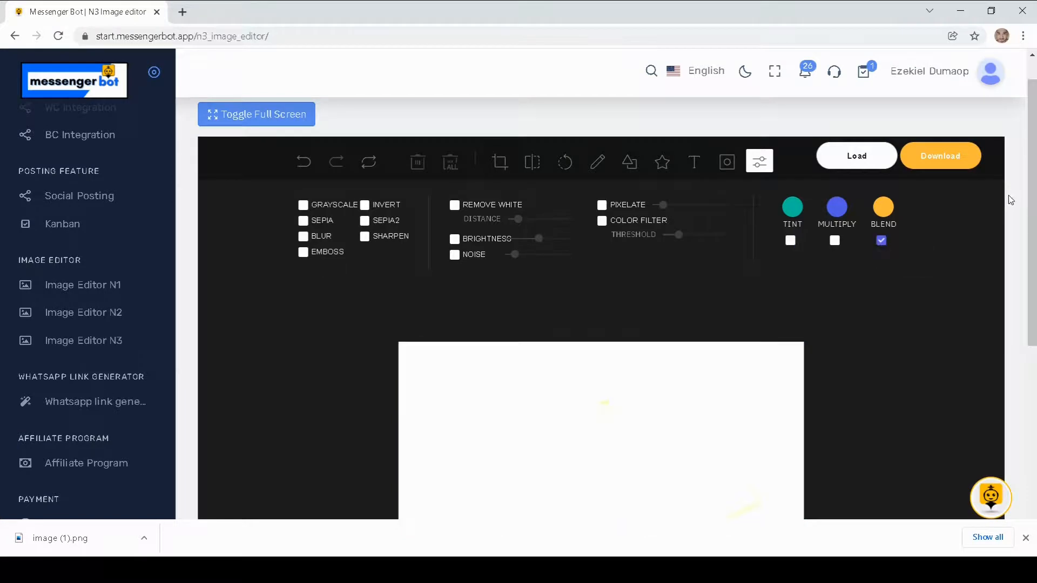
click(881, 241)
scroll(1031, 185, down, 3)
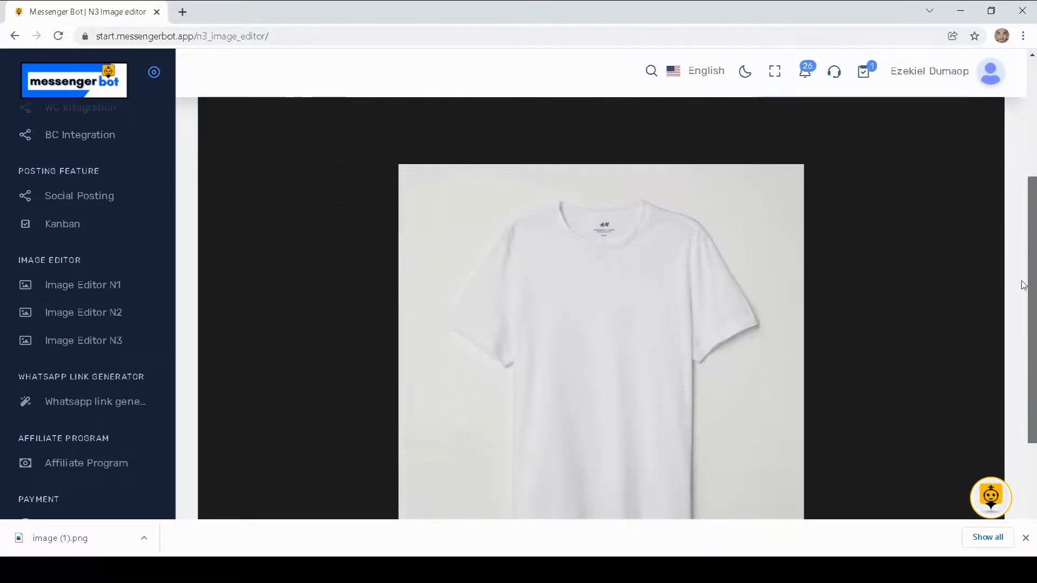
scroll(1032, 185, up, 4)
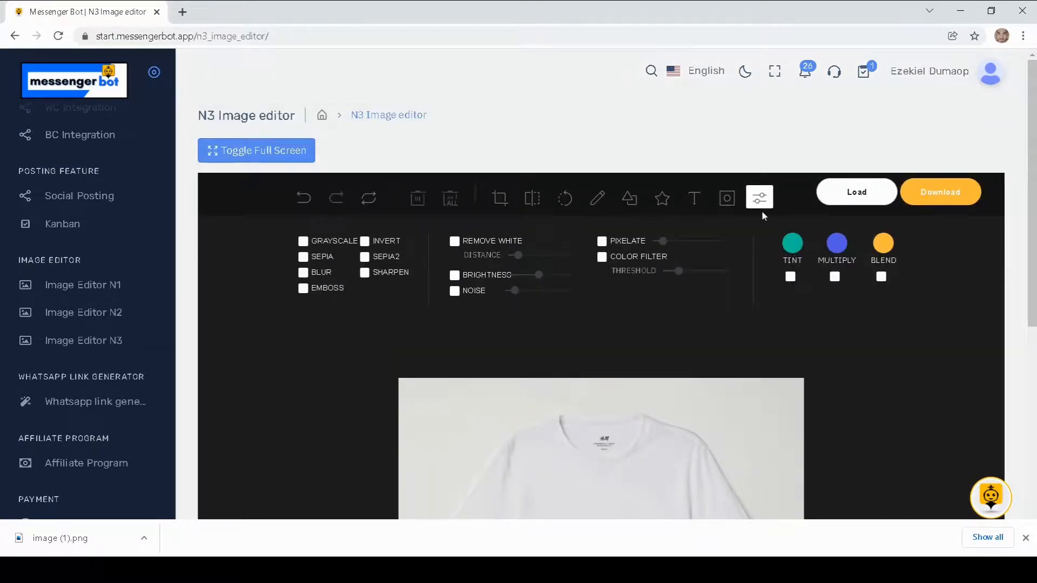
Load the red-and-white circular logo as a mask image and move it partly off the T-shirt photo's lower-right corner
click(725, 201)
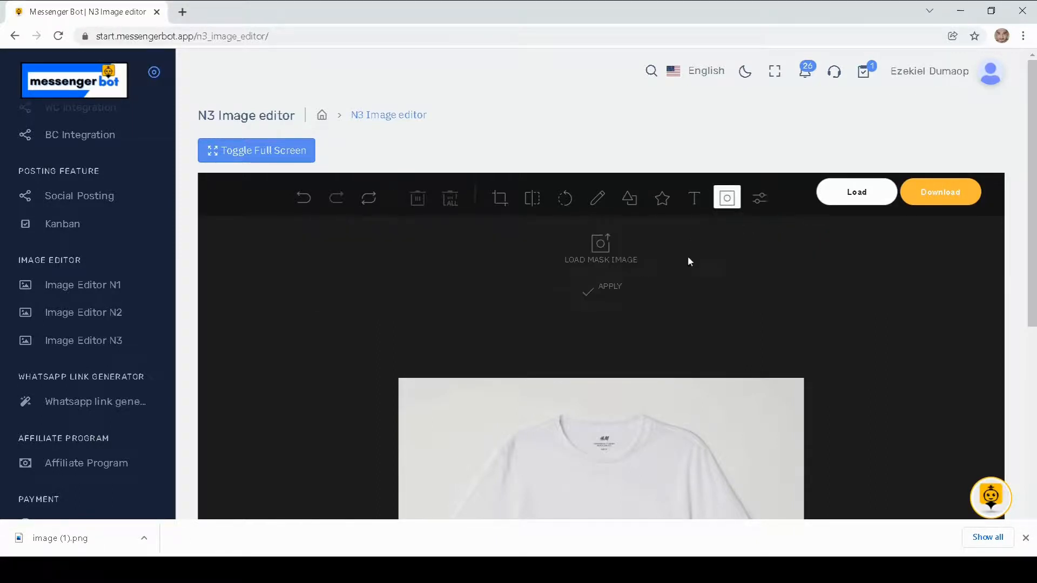
click(597, 258)
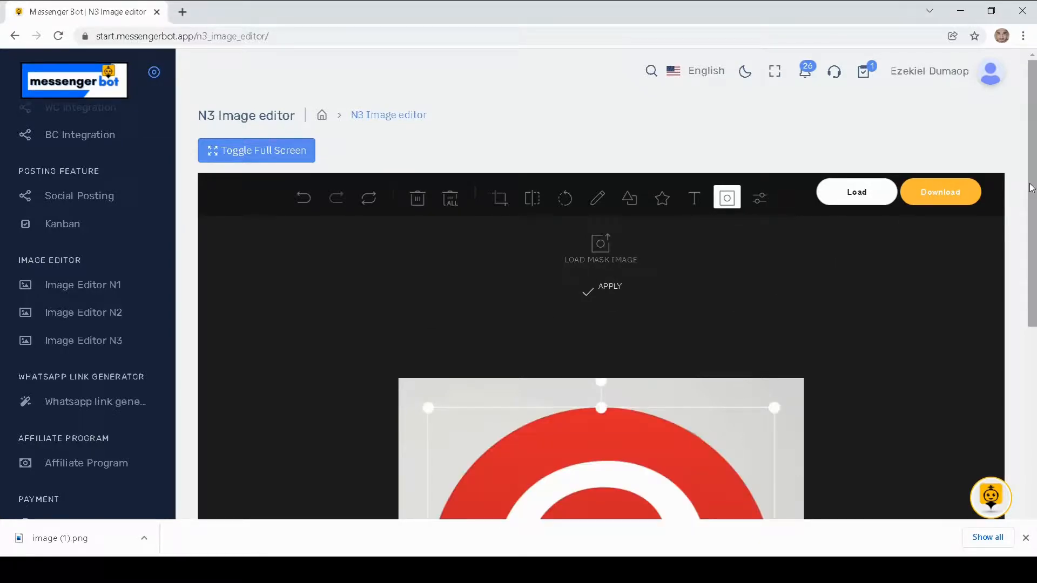
drag(1032, 188, 1020, 320)
drag(703, 341, 872, 582)
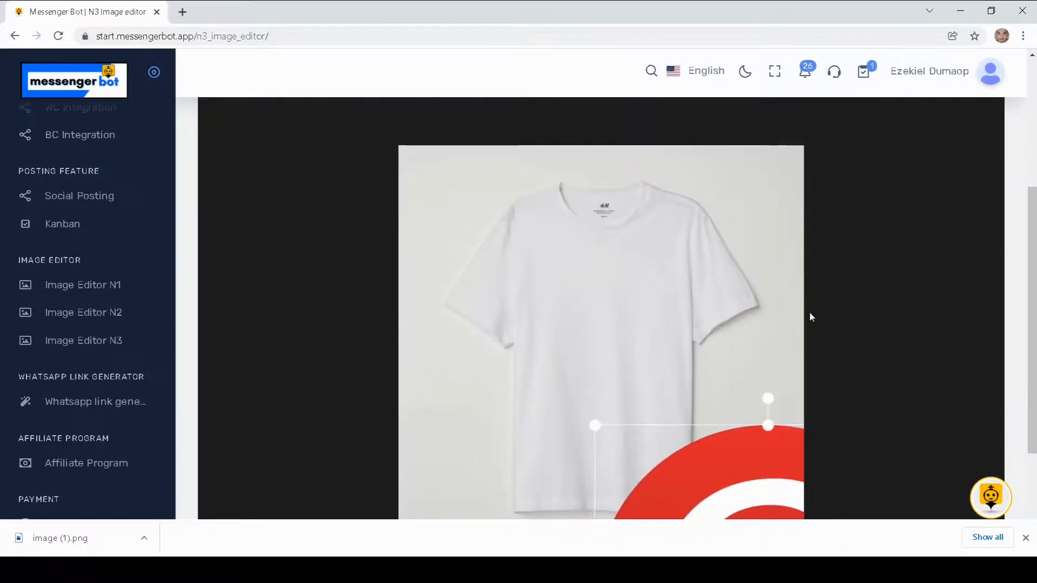
click(783, 303)
drag(1031, 297, 1031, 416)
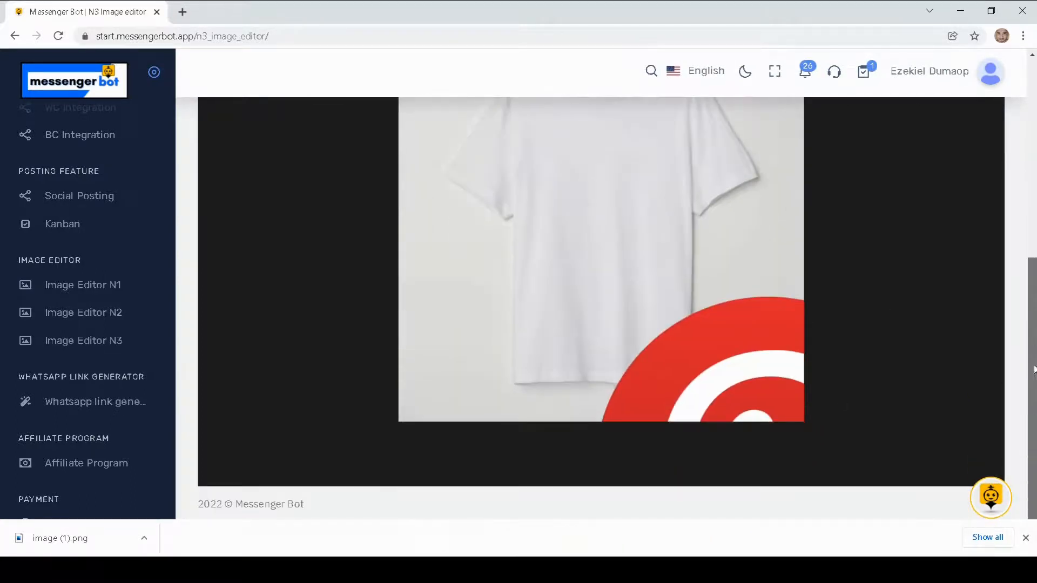
scroll(785, 242, up, 7)
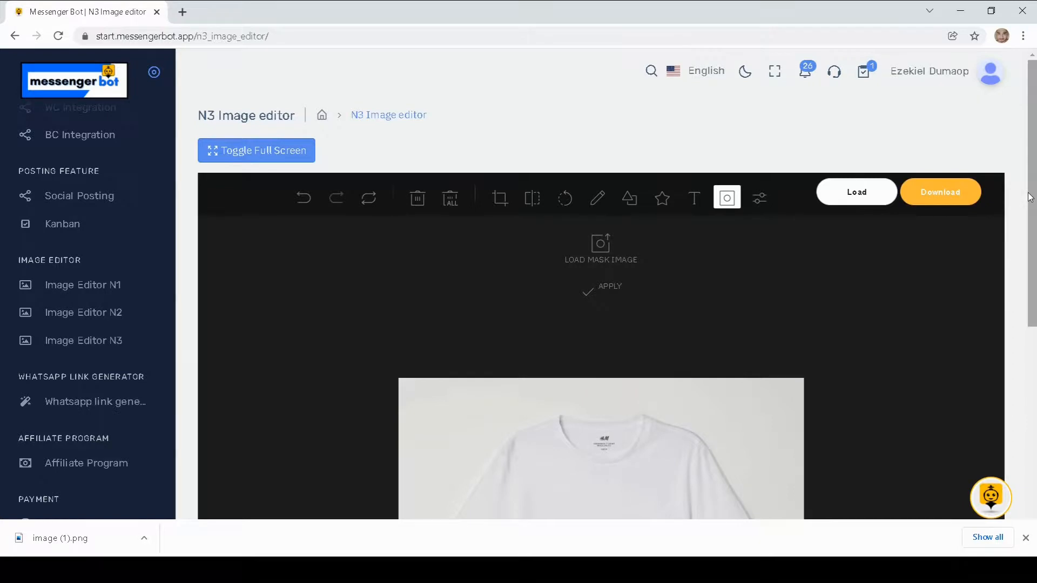
mouse_move(1031, 197)
mouse_down()
mouse_move(1025, 398)
mouse_move(1025, 205)
mouse_up()
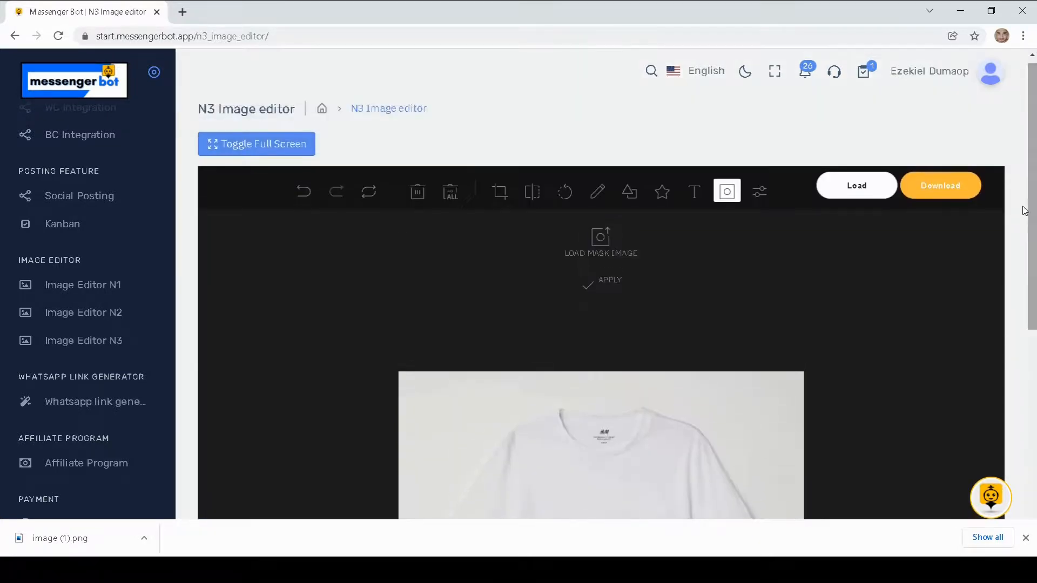
Add a bold orange text reading "For Sale" near the T-shirt's left shoulder in the photo
click(696, 190)
scroll(629, 203, down, 1)
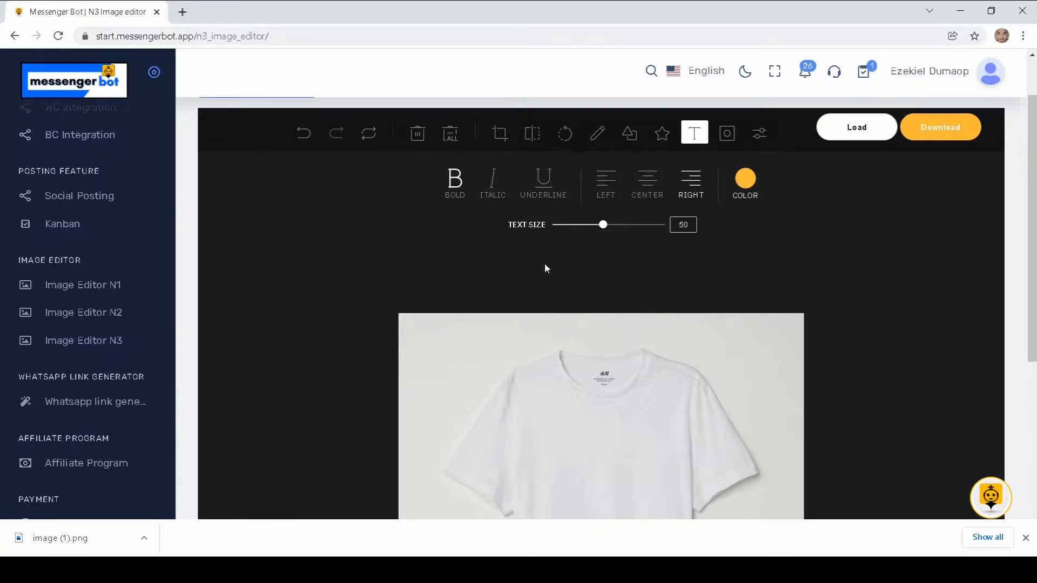
click(461, 368)
mouse_move(539, 383)
mouse_down()
mouse_move(486, 383)
mouse_move(528, 384)
mouse_up()
double_click(527, 384)
click(538, 384)
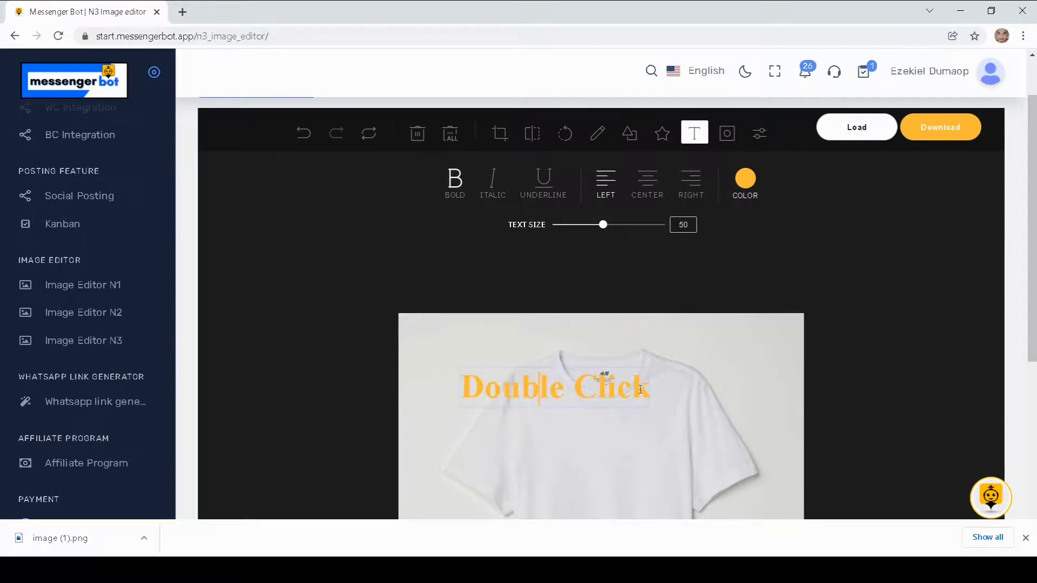
drag(648, 389, 471, 407)
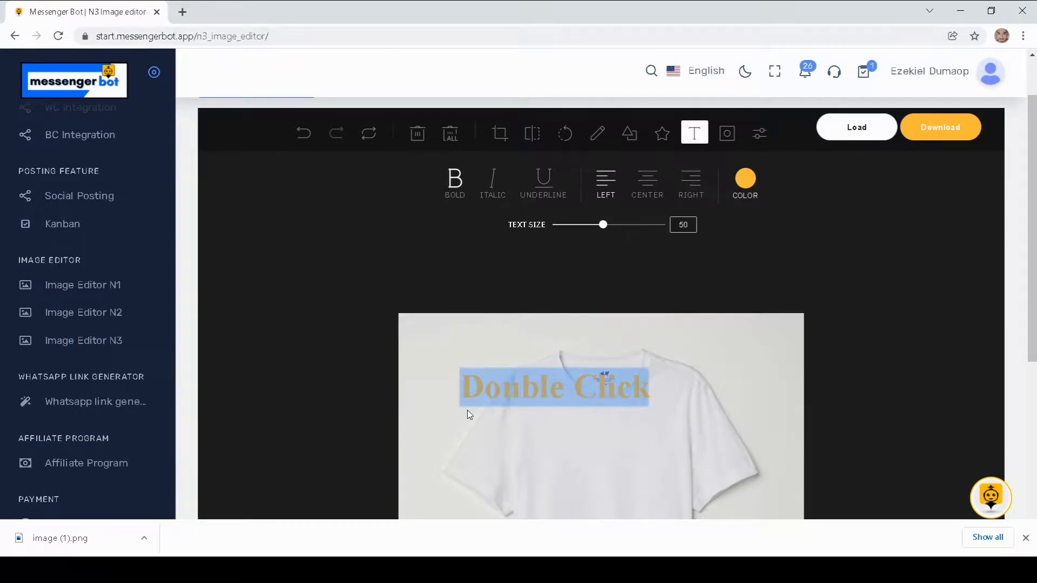
text(Fo)
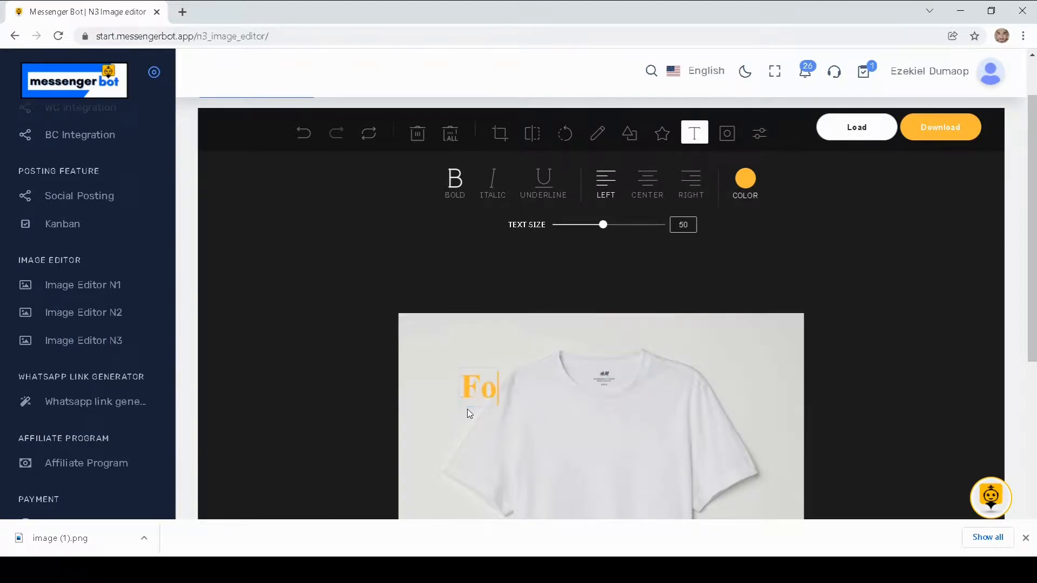
text(r S)
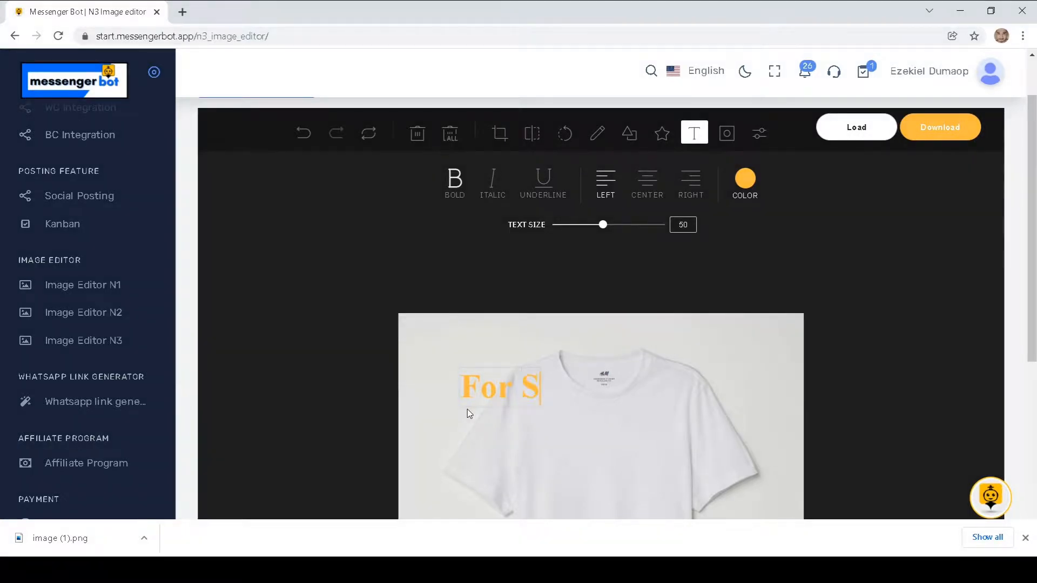
text(ale)
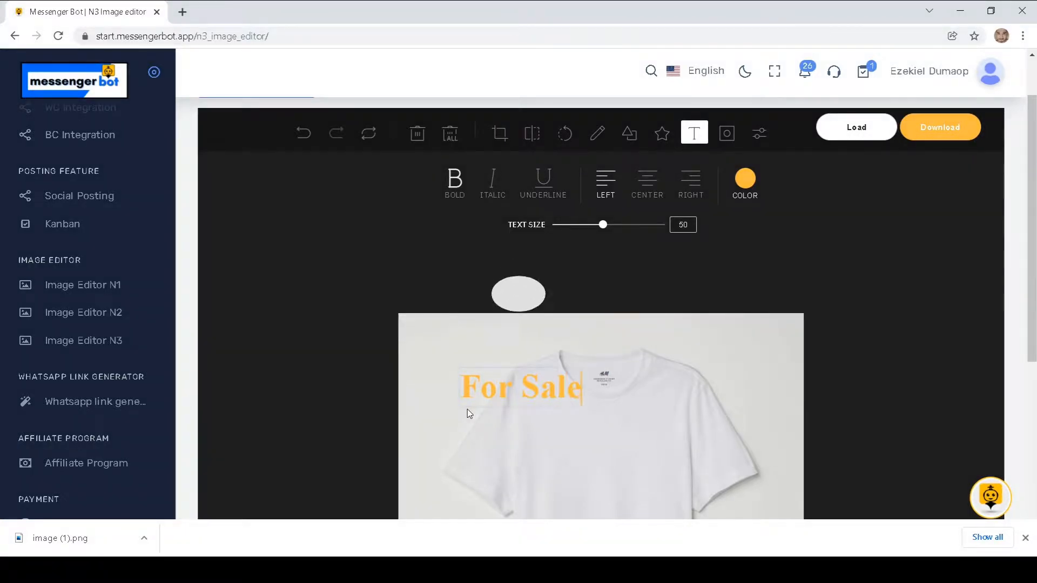
Enlarge the "For Sale" text to size 53 and tilt it upward in the photo's upper-left corner
click(531, 394)
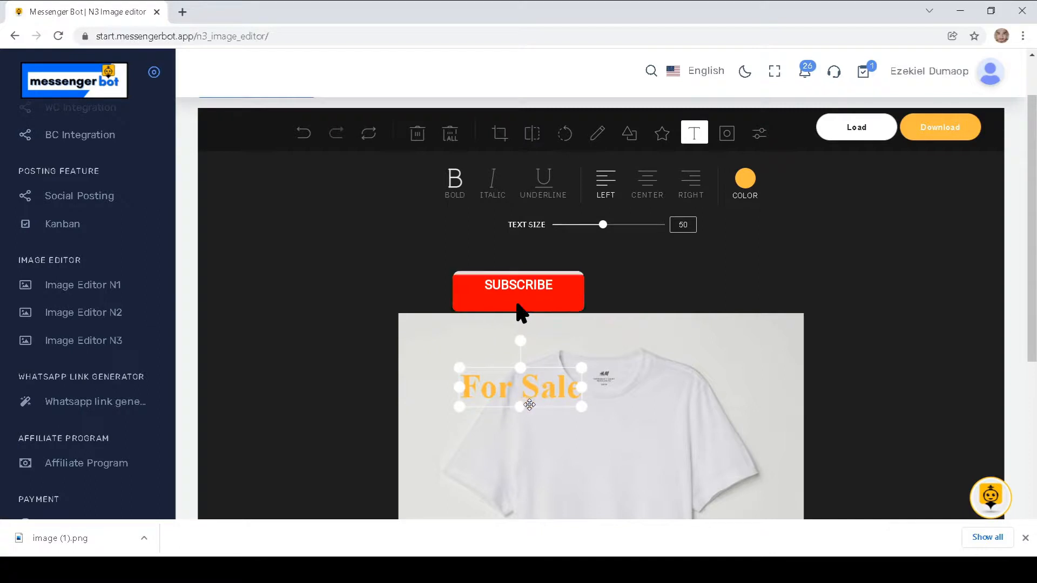
drag(519, 407, 528, 410)
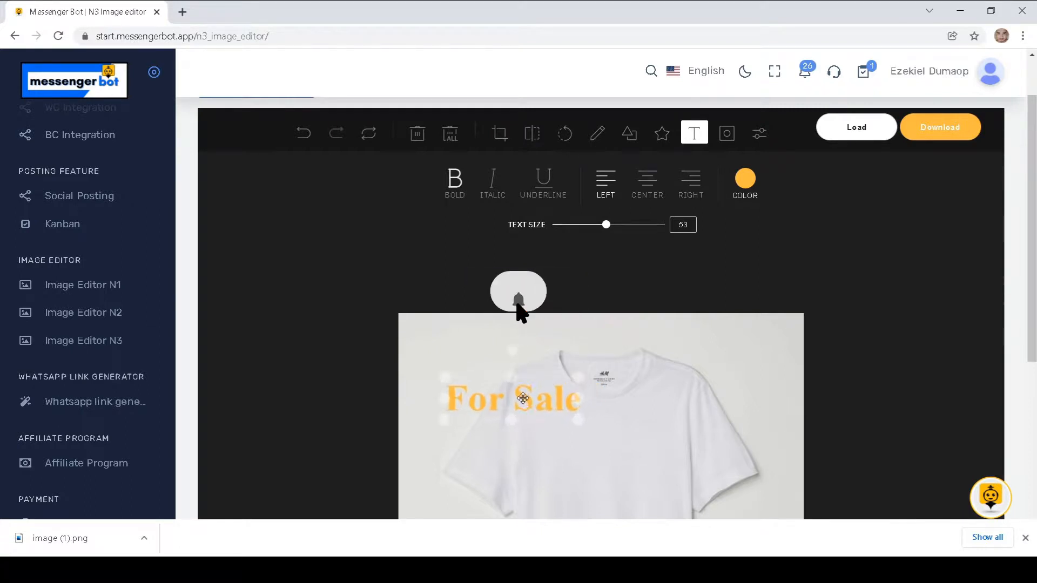
drag(526, 340, 488, 360)
click(619, 351)
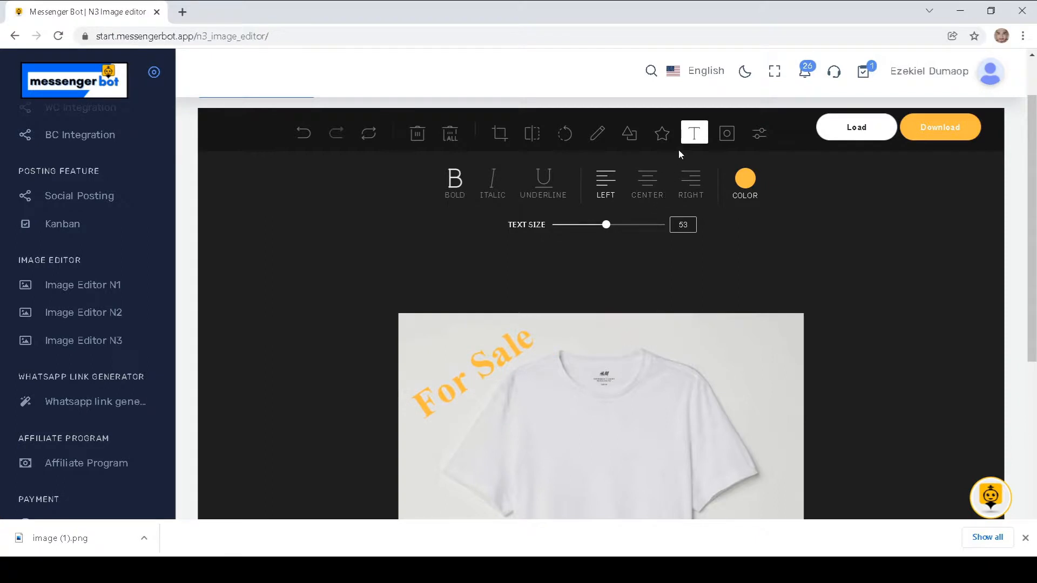
Add an orange heart icon to the photo, turn it upright and move it to the photo's upper-right corner
click(662, 134)
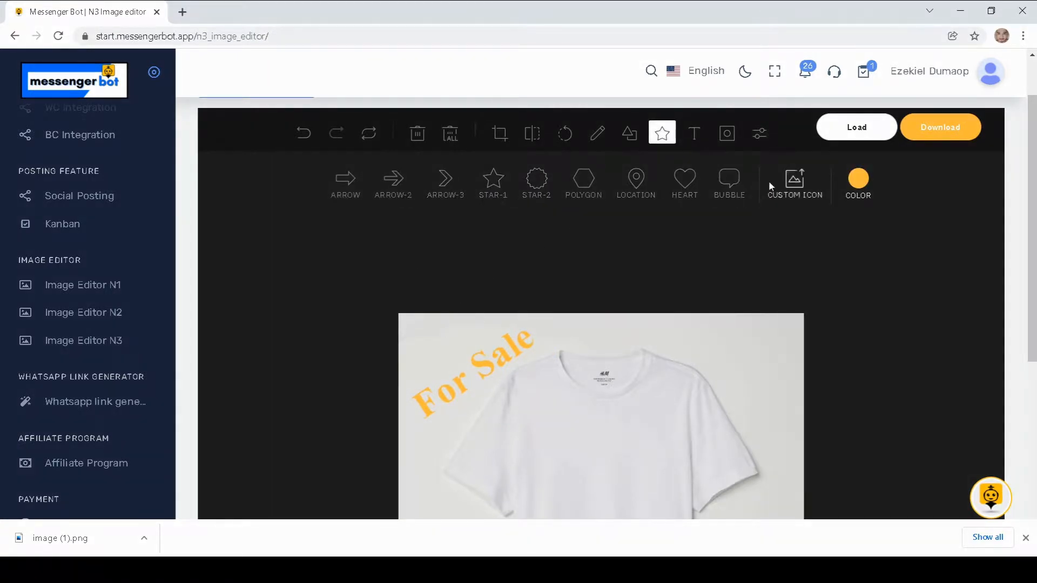
click(681, 180)
click(542, 361)
drag(541, 361, 582, 393)
click(582, 359)
click(623, 385)
drag(622, 389, 708, 430)
drag(666, 365, 665, 482)
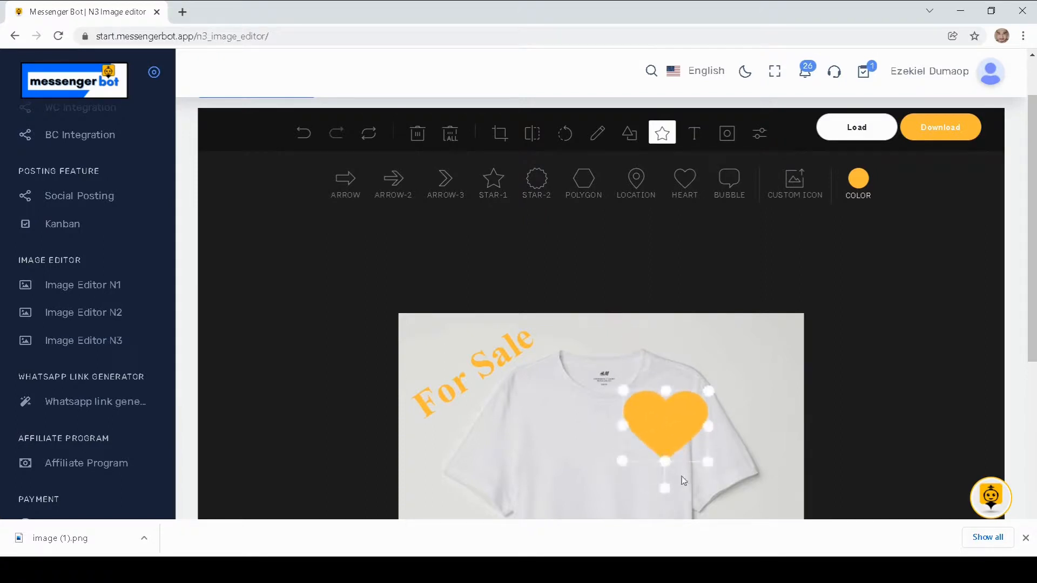
drag(693, 440, 756, 385)
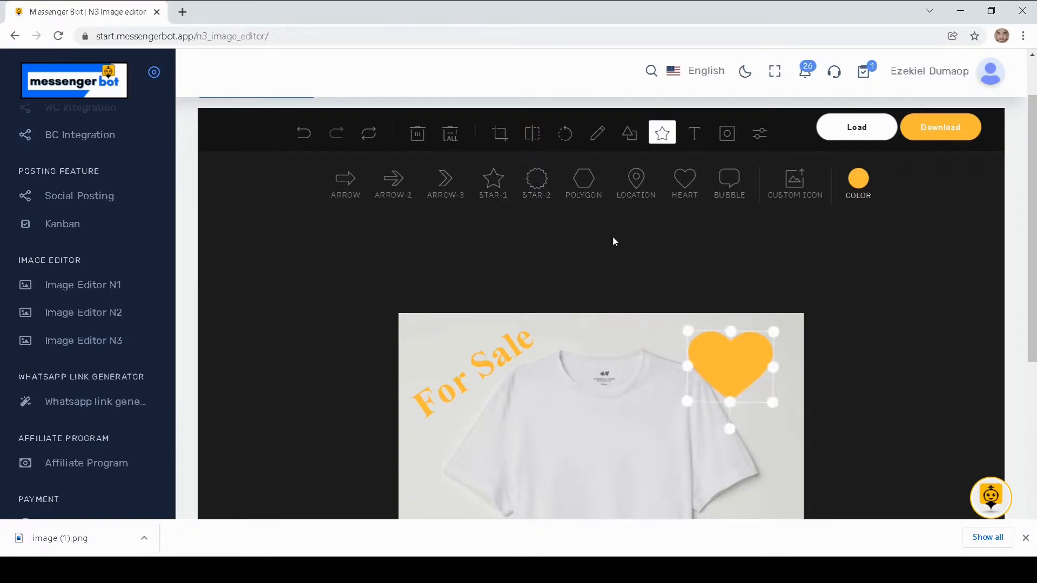
Draw an orange unfilled ellipse with stroke 3 over the T-shirt's left sleeve in the photo
click(630, 134)
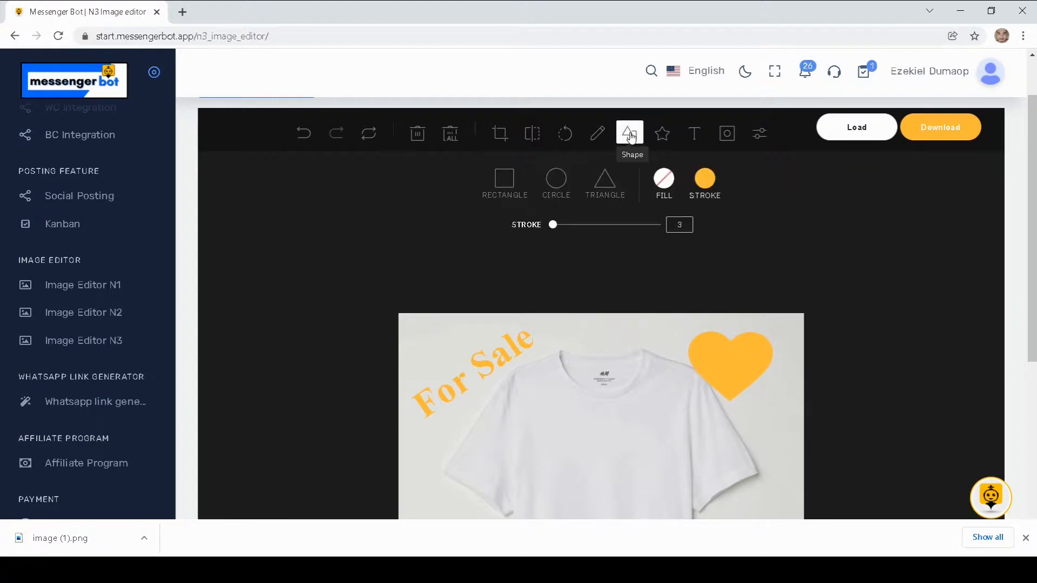
click(551, 188)
drag(463, 432, 571, 502)
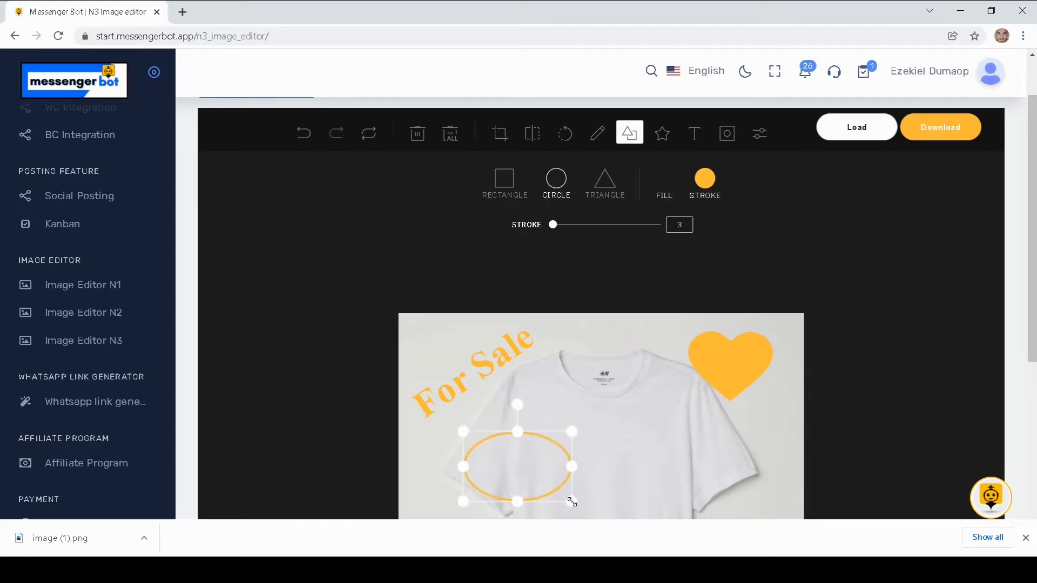
Draw a blue freehand curve with range 12 below the T-shirt's right sleeve in the photo
click(598, 139)
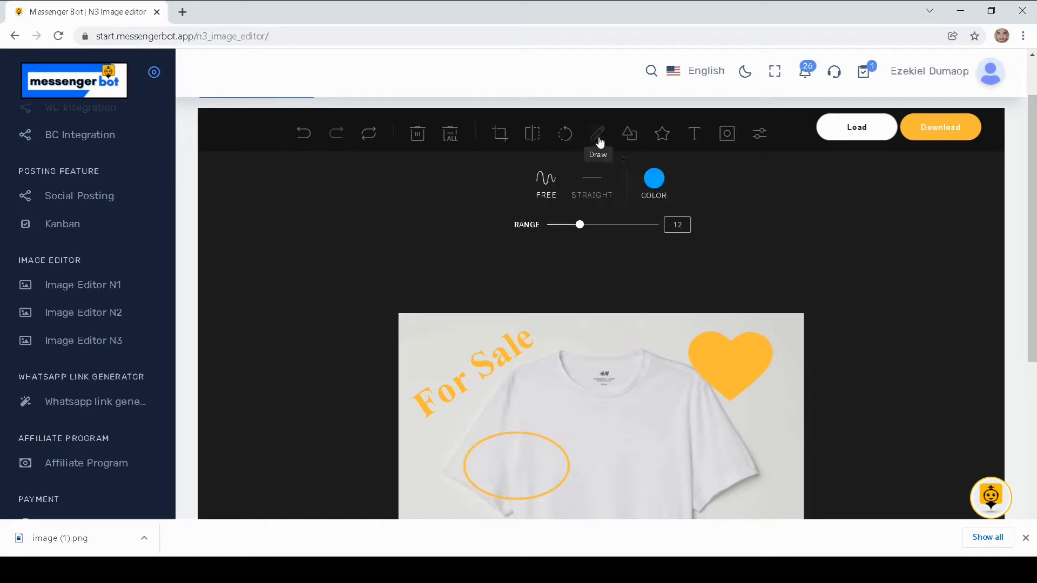
drag(1032, 157, 1021, 209)
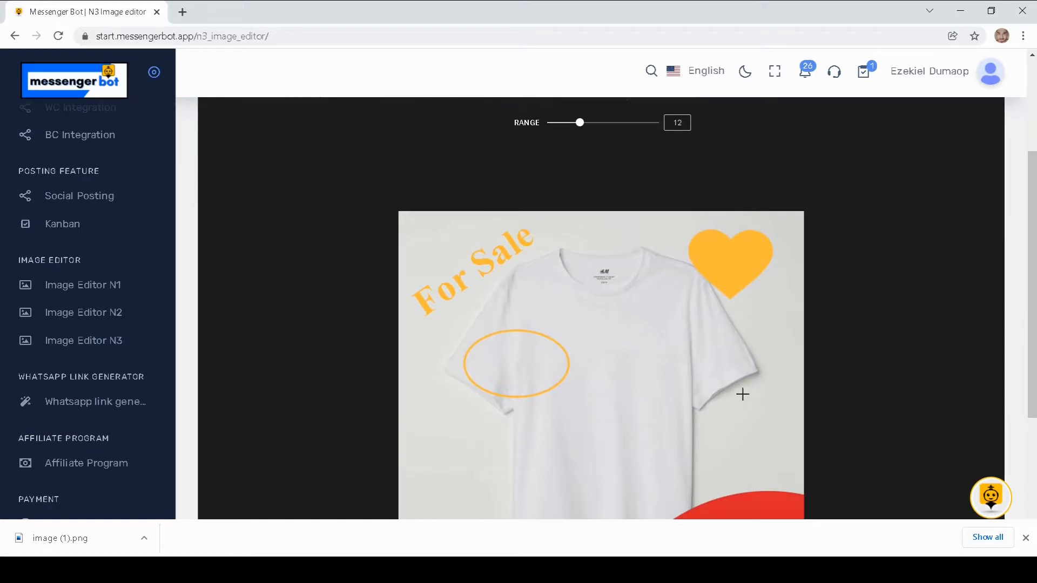
mouse_move(658, 393)
mouse_down()
mouse_move(718, 429)
mouse_move(757, 390)
mouse_up()
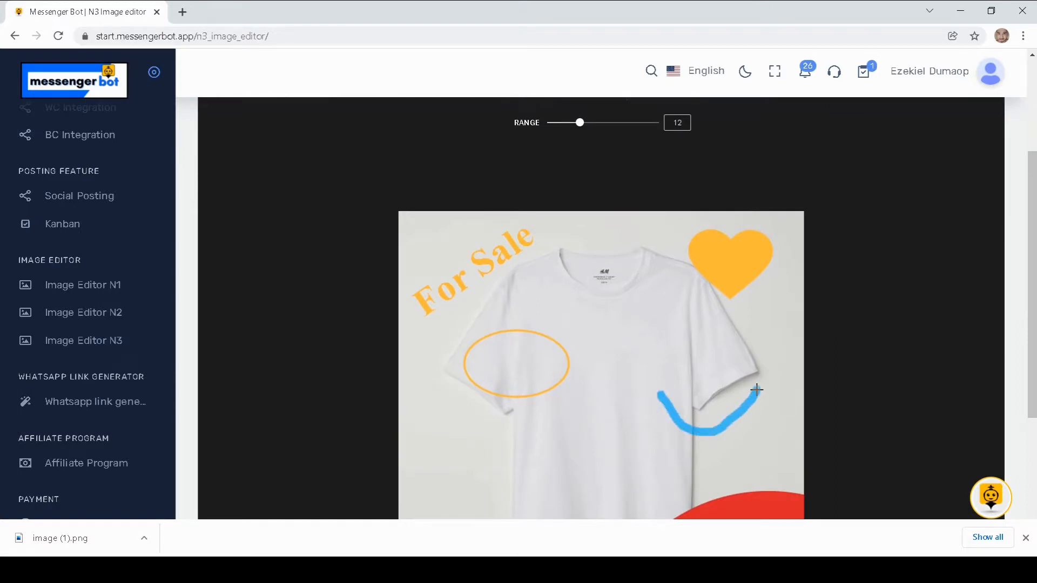
drag(1032, 281, 1033, 221)
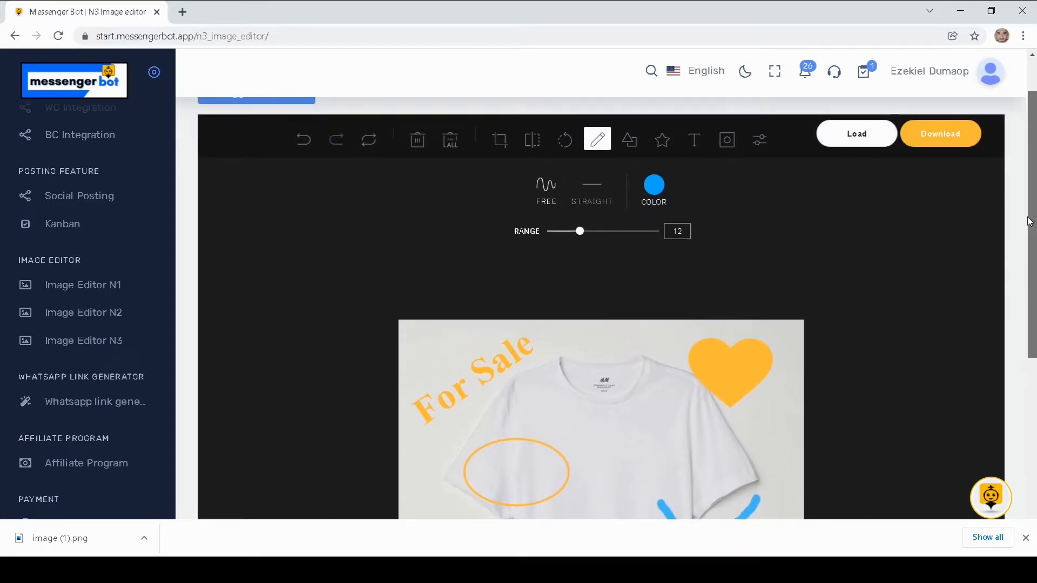
Rotate the whole image clockwise in 30-degree increments through a full 360-degree turn
click(564, 142)
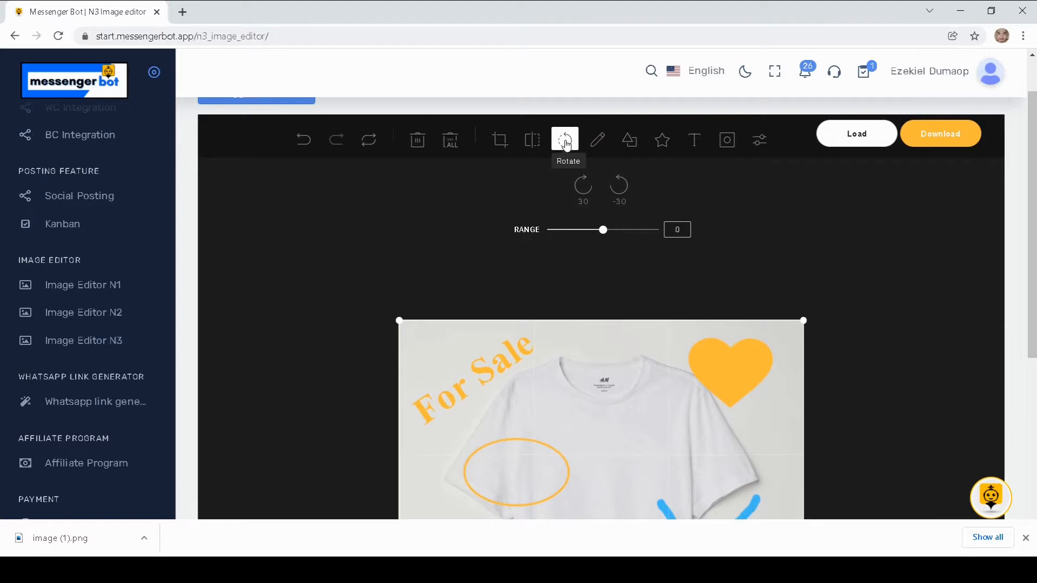
click(581, 192)
click(582, 191)
click(581, 192)
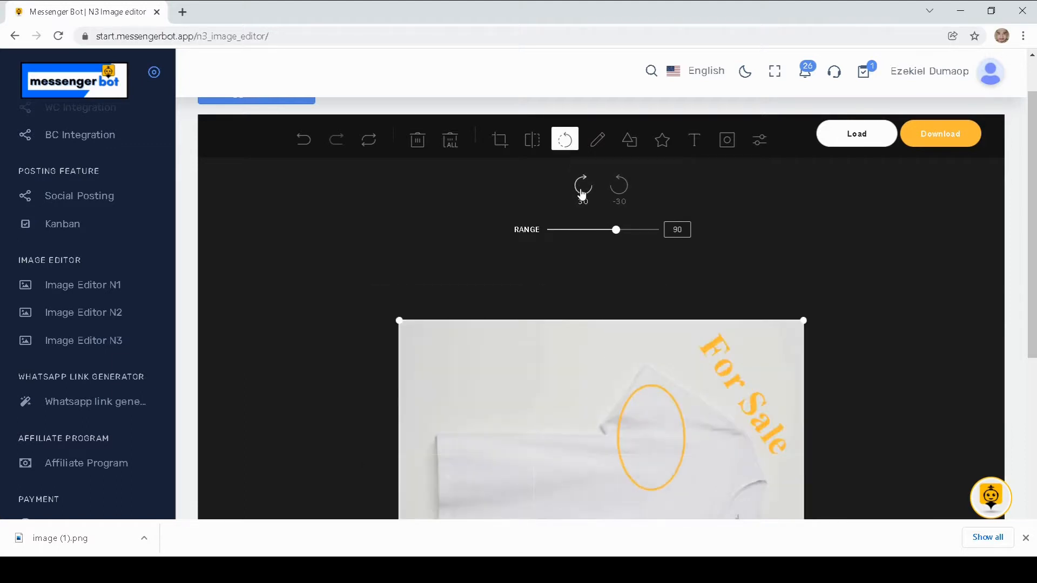
click(581, 192)
click(582, 192)
click(582, 192)
click(582, 192)
click(581, 192)
click(581, 192)
click(582, 192)
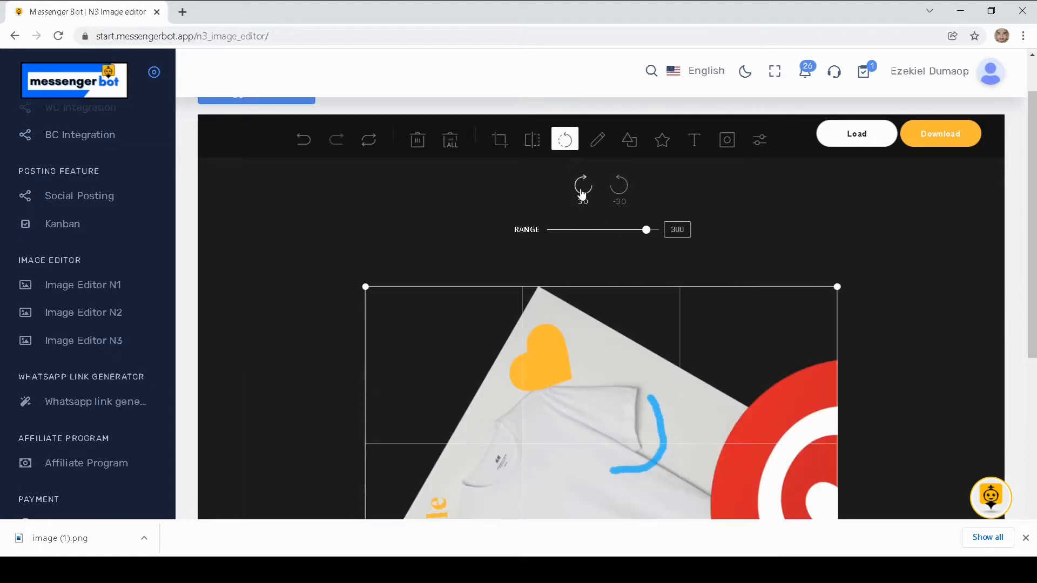
click(582, 192)
click(582, 192)
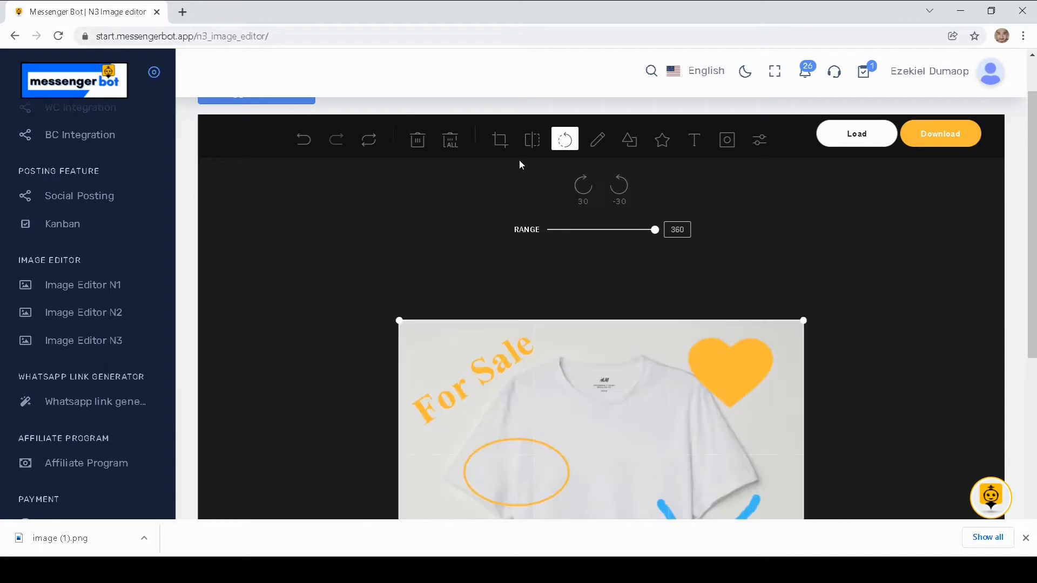
click(526, 142)
click(527, 141)
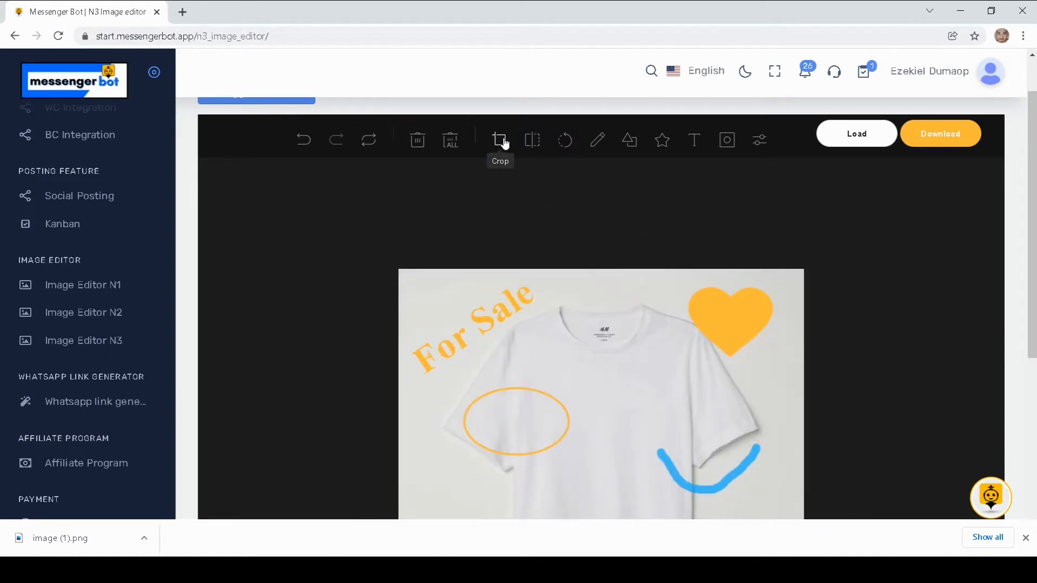
click(499, 140)
click(500, 141)
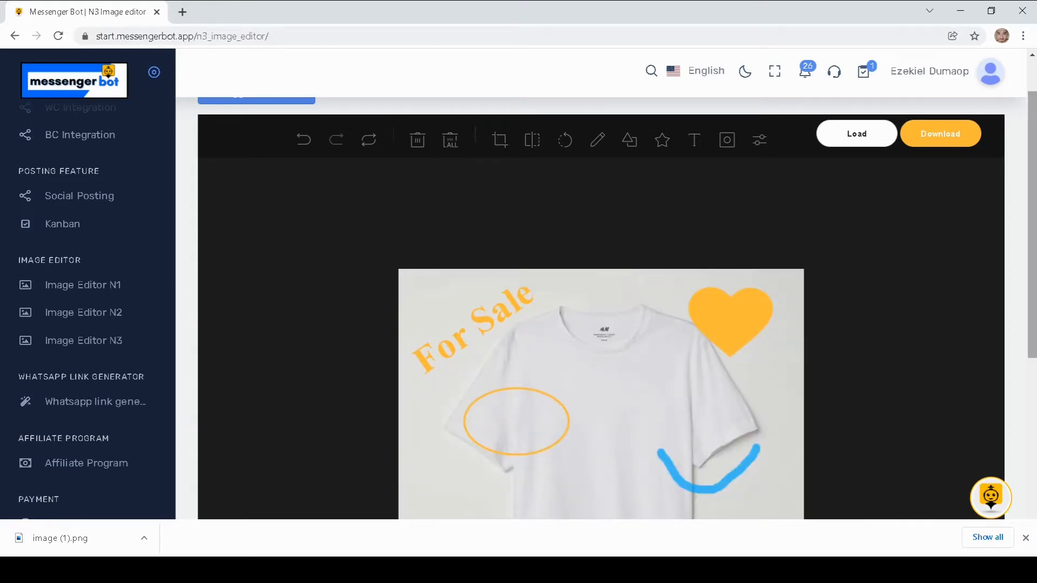
drag(1030, 185, 1032, 248)
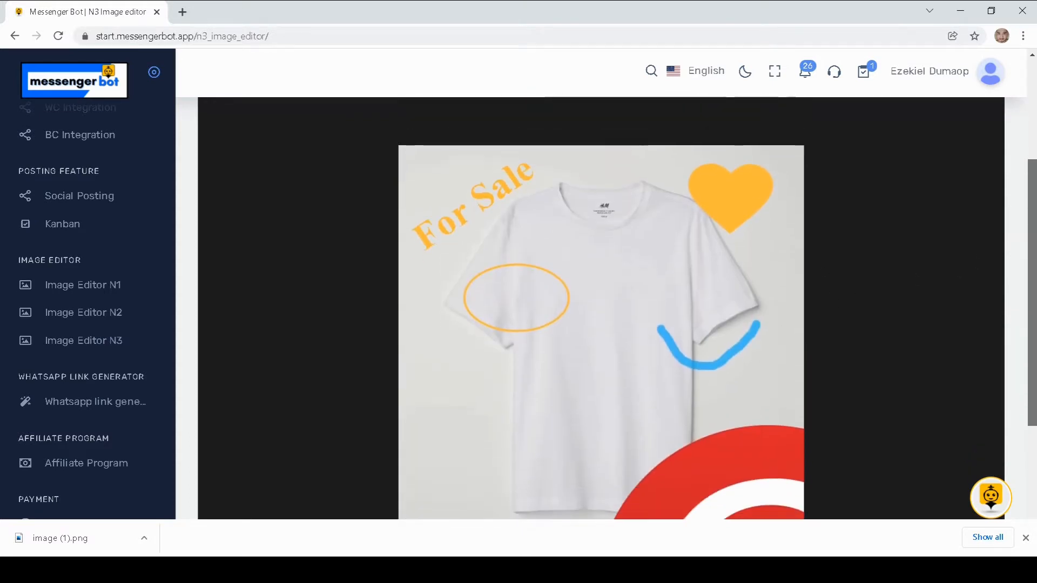
Select the text, heart, ellipse, curve and mask one after another, delete all added objects at once and reset the T-shirt photo
click(457, 217)
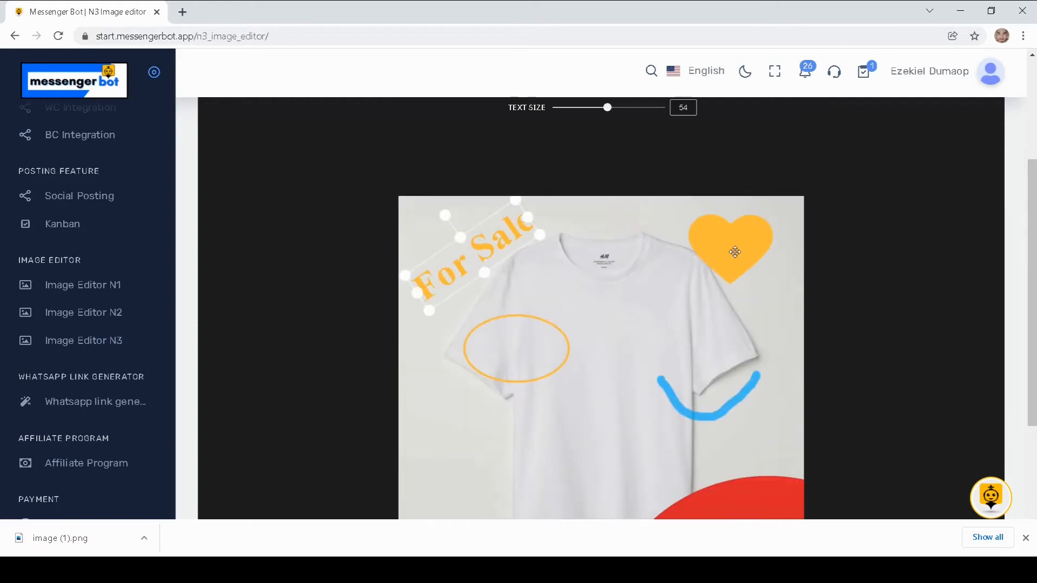
click(733, 248)
click(546, 340)
click(706, 416)
click(740, 492)
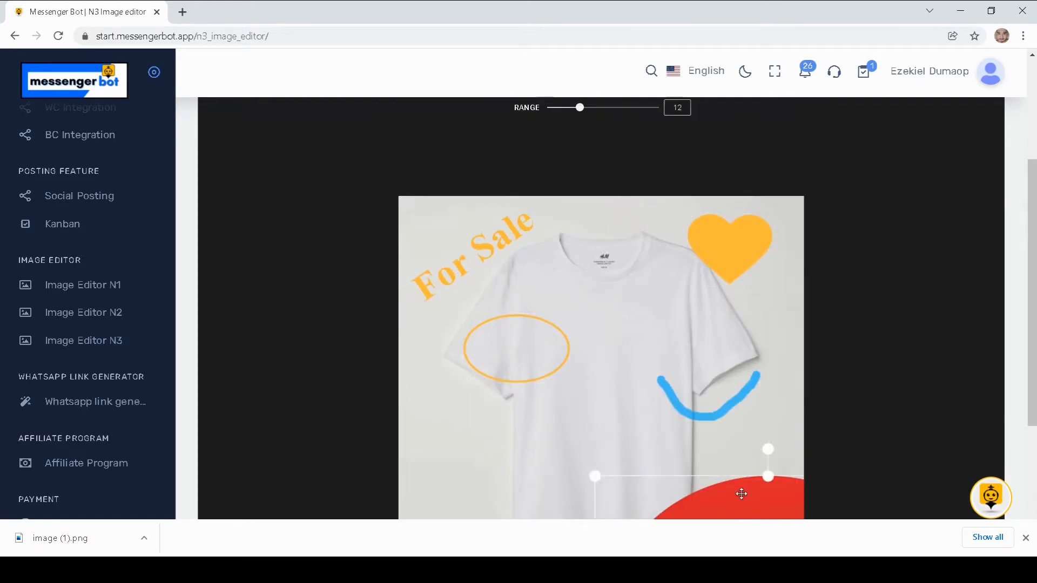
drag(1031, 278, 1032, 184)
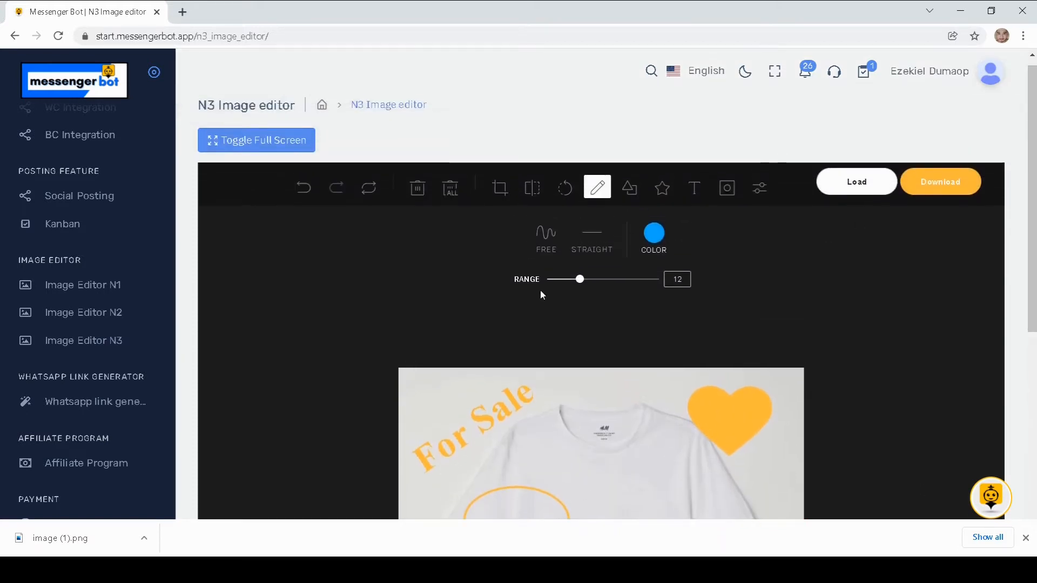
click(451, 189)
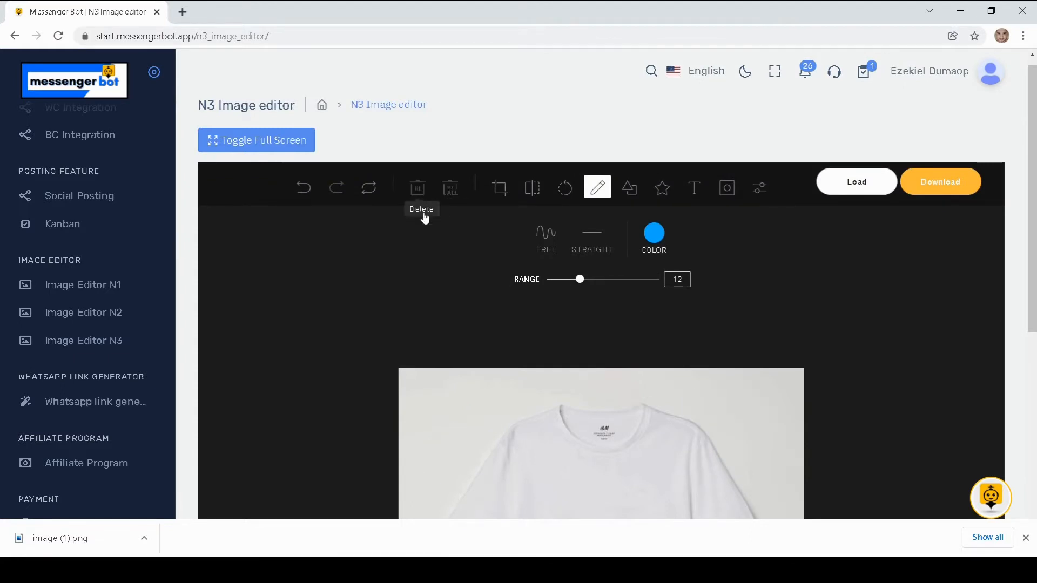
click(366, 186)
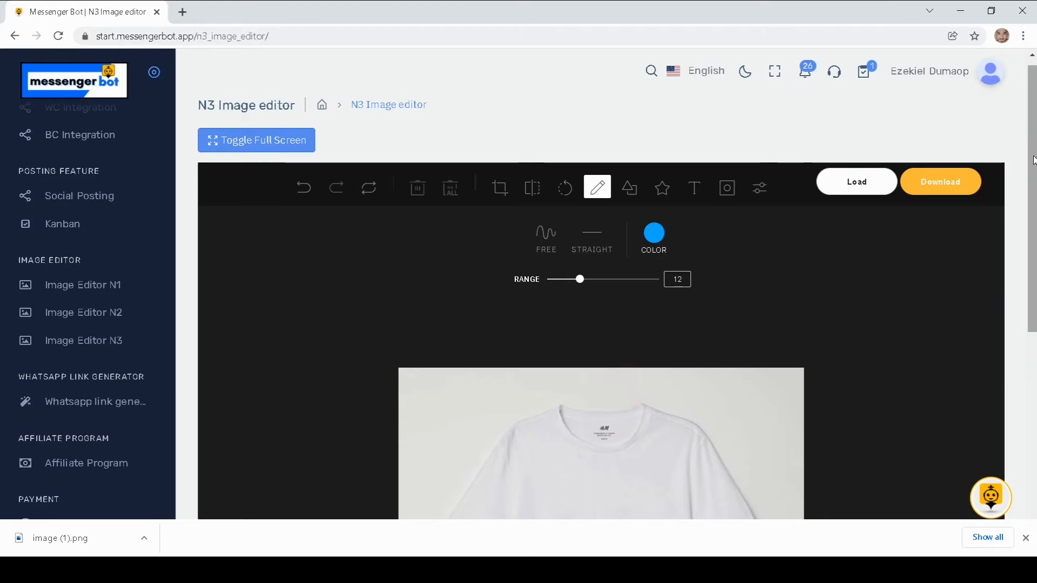
Download the cleared T-shirt photo from the image editor and look over the full picture
mouse_move(1033, 161)
mouse_down()
mouse_move(1031, 304)
mouse_move(1025, 189)
mouse_move(1030, 159)
mouse_move(1034, 290)
mouse_move(1035, 155)
mouse_up()
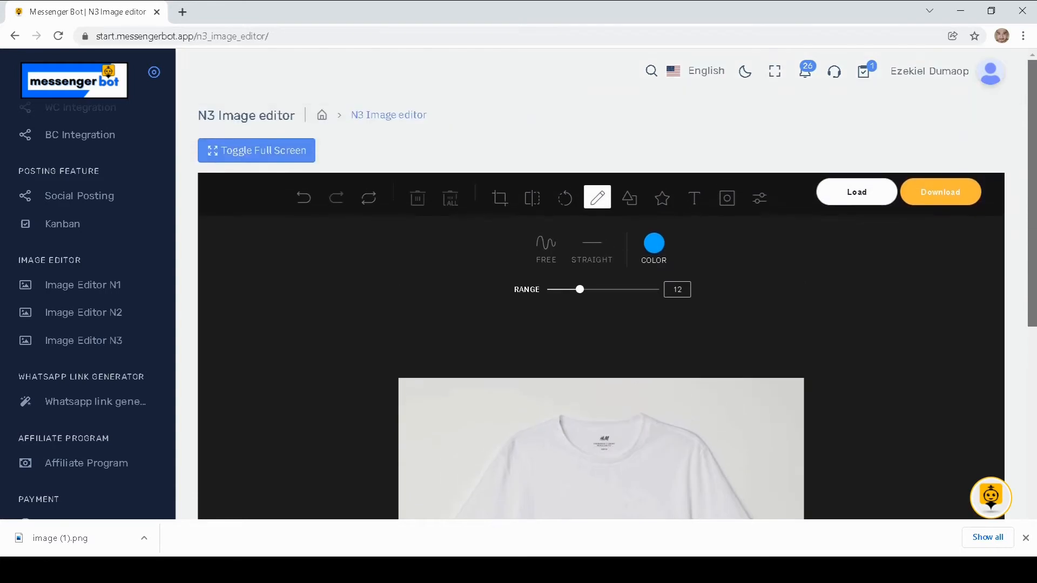
click(940, 200)
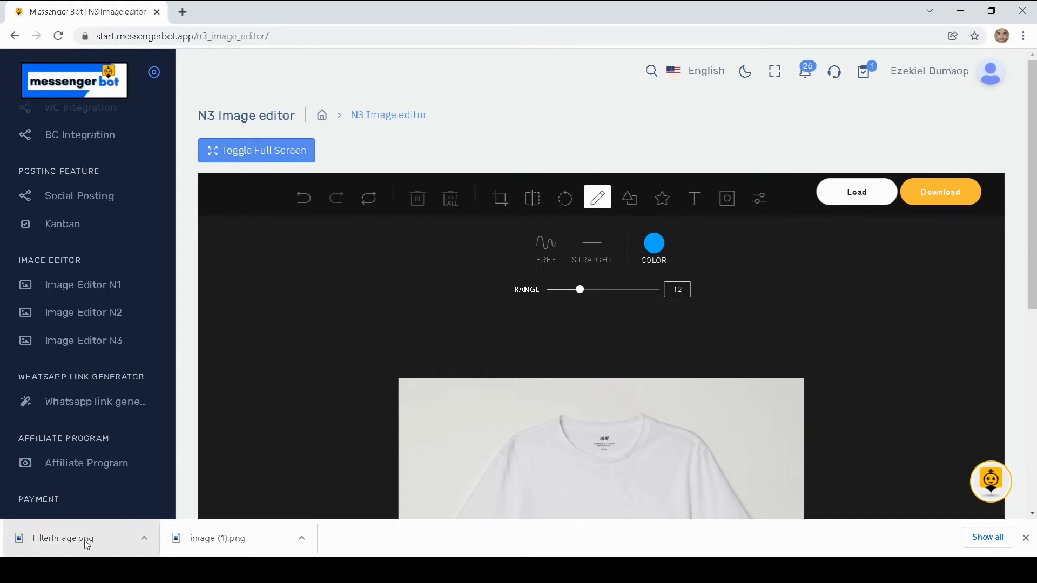
scroll(333, 342, down, 4)
scroll(333, 343, down, 3)
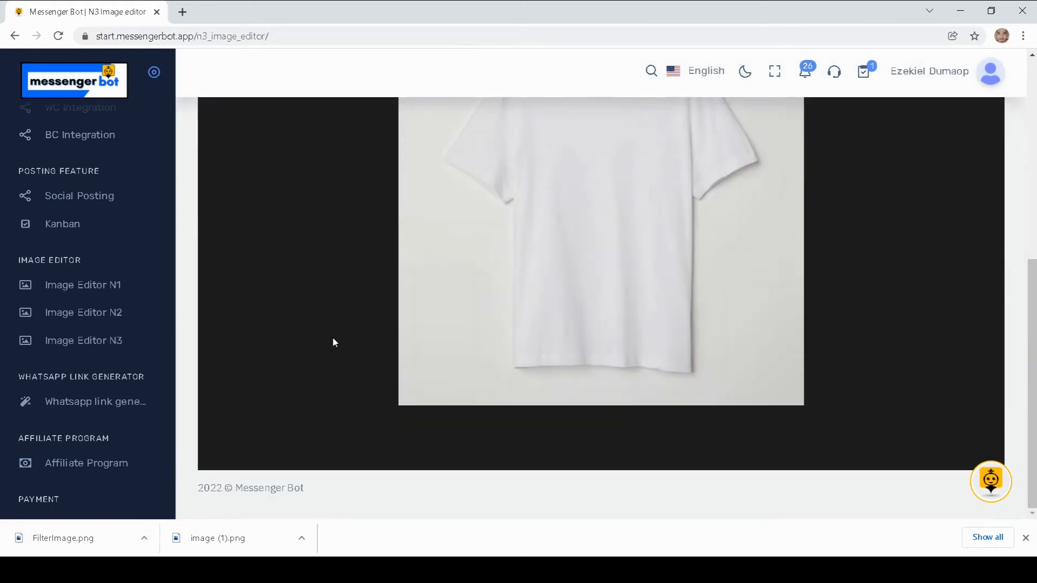
scroll(333, 343, up, 7)
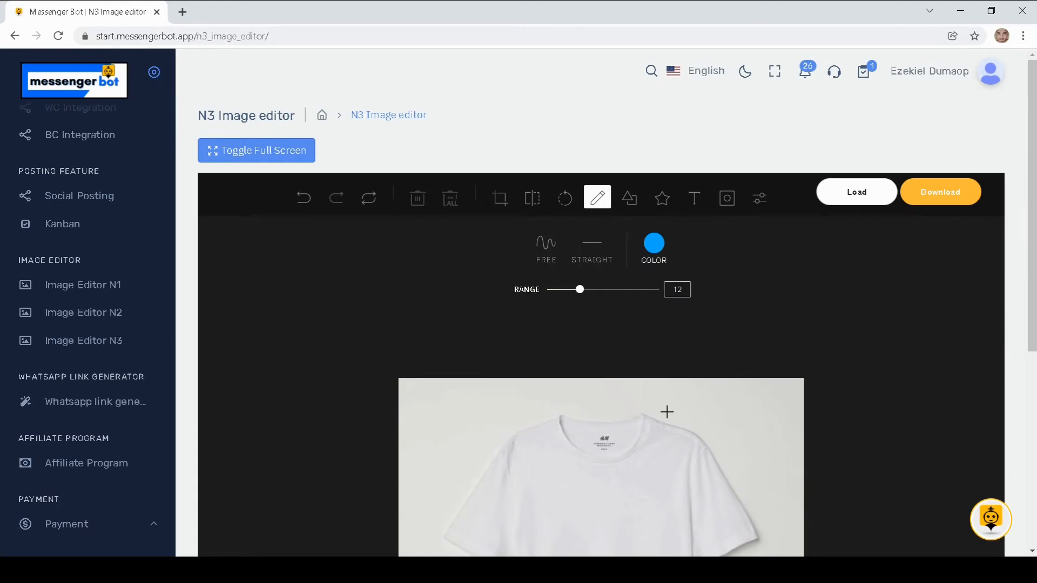